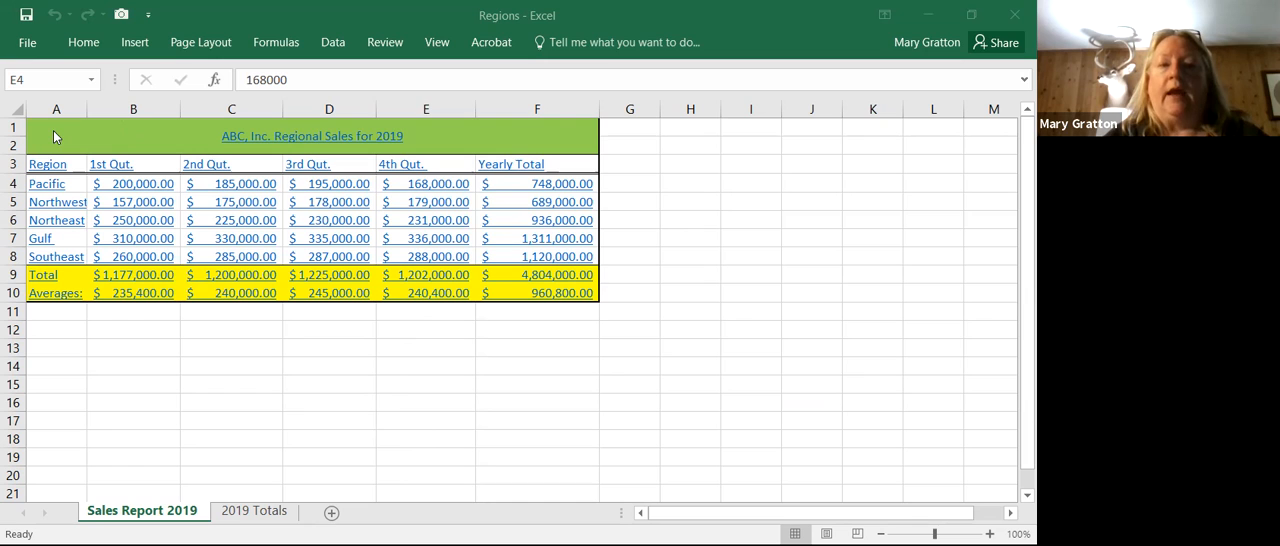
Step: Copy the whole regional sales table, A1:F10, from the Sales Report 2019 sheet
left_click(112, 136)
left_click_drag(30, 137, 65, 291)
key("ctrl+c")
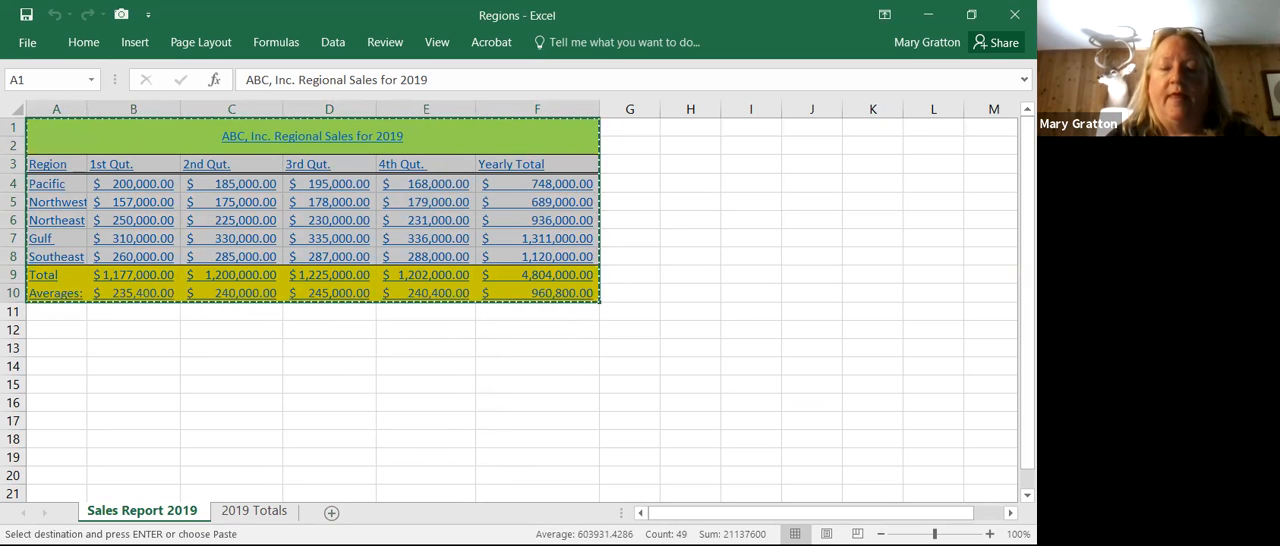
Step: Switch to the blank Word document, add two blank lines, and paste the copied sales table below them
key("alt+Tab")
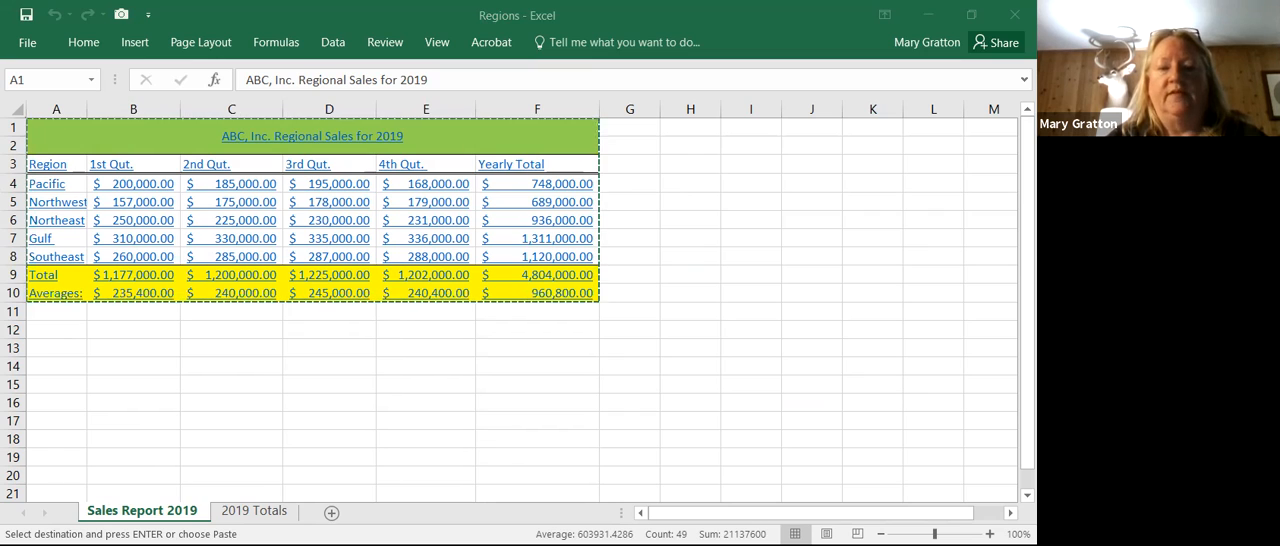
key("alt+Tab")
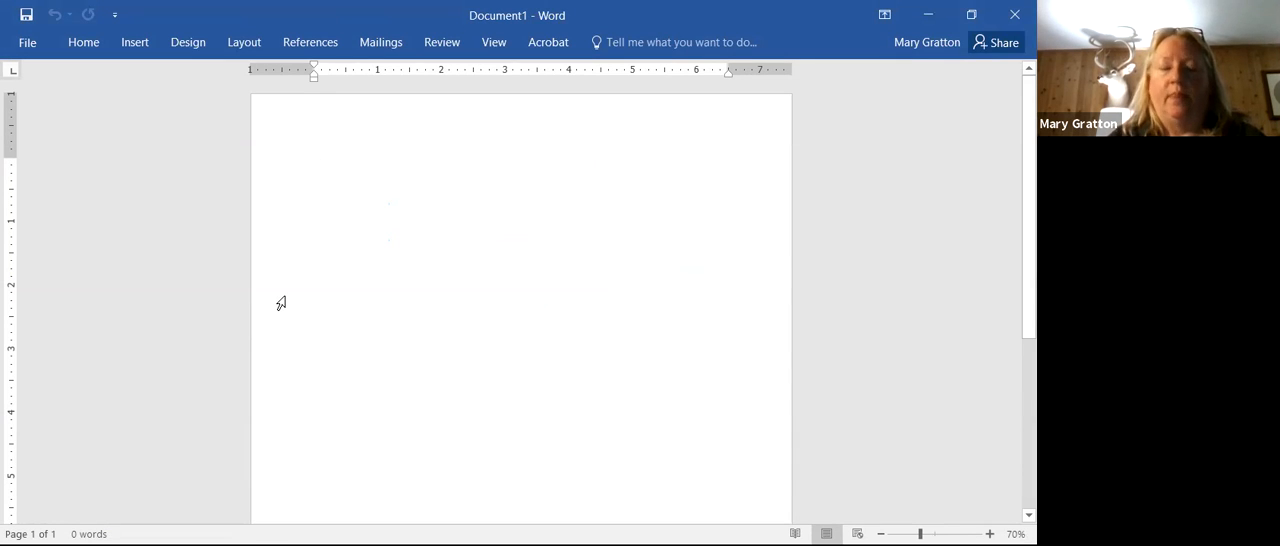
key("Return")
key("Return")
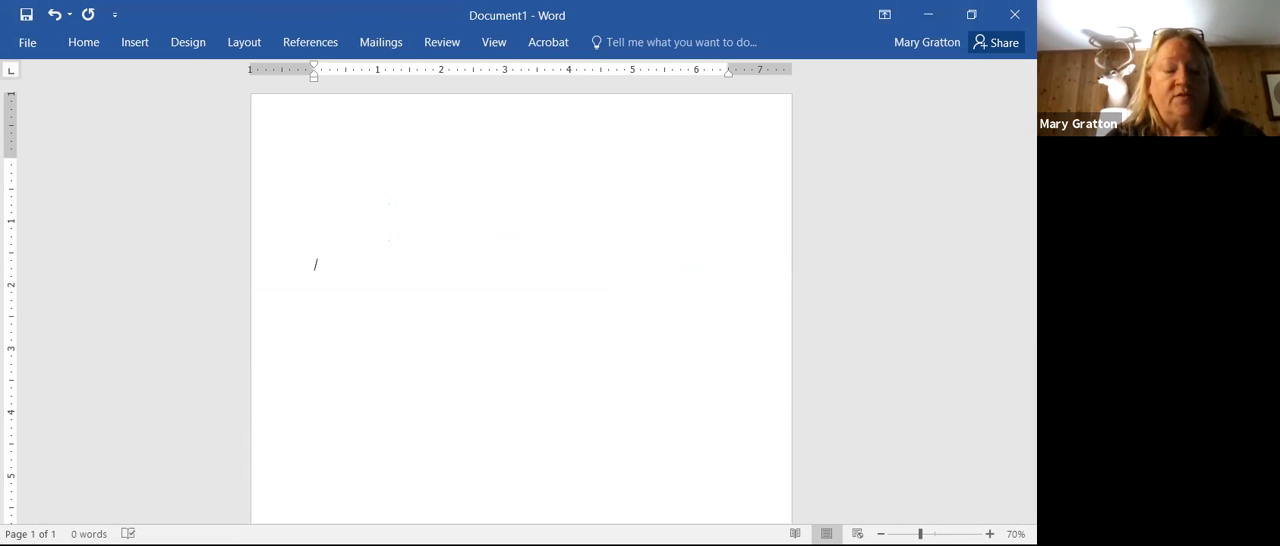
key("ctrl+v")
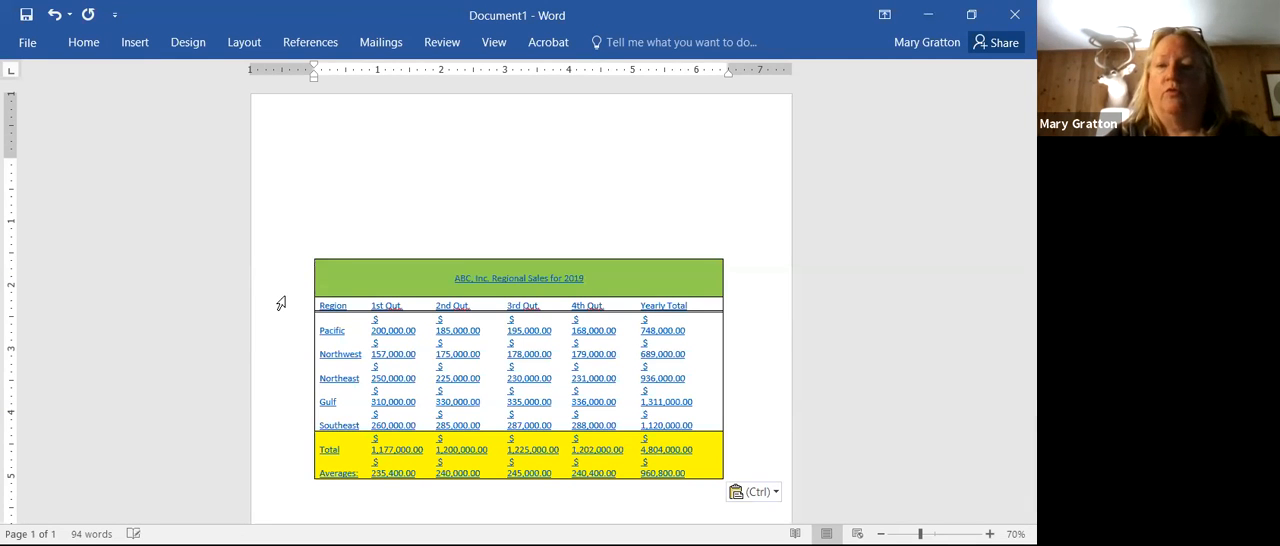
Step: Widen the pasted table to about 7.5 inches so each dollar amount fits on one line
key("ctrl")
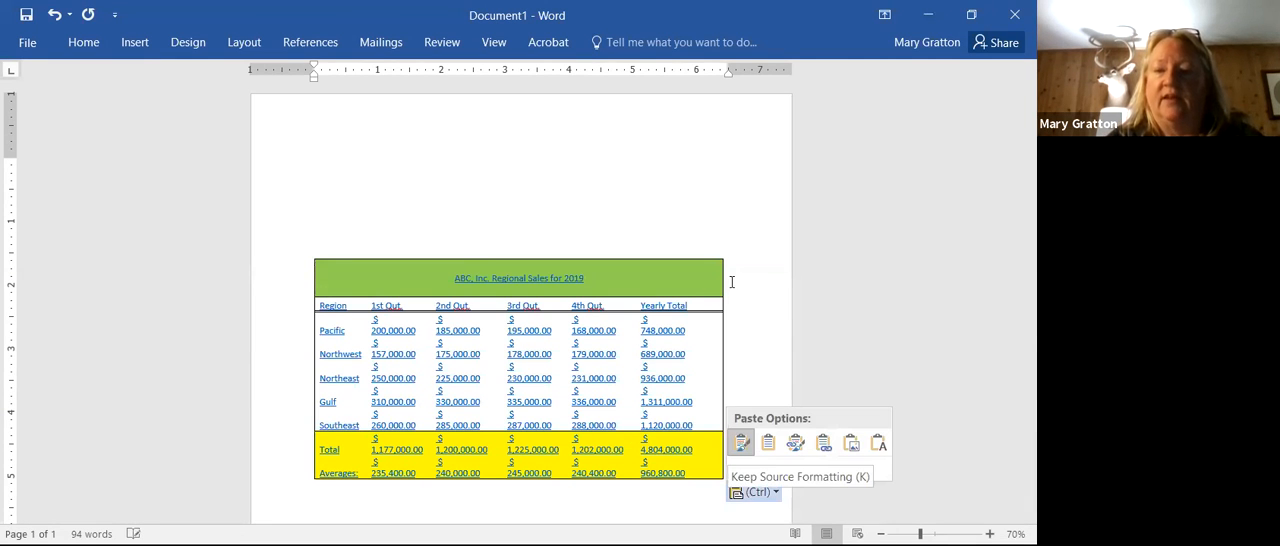
left_click(718, 416)
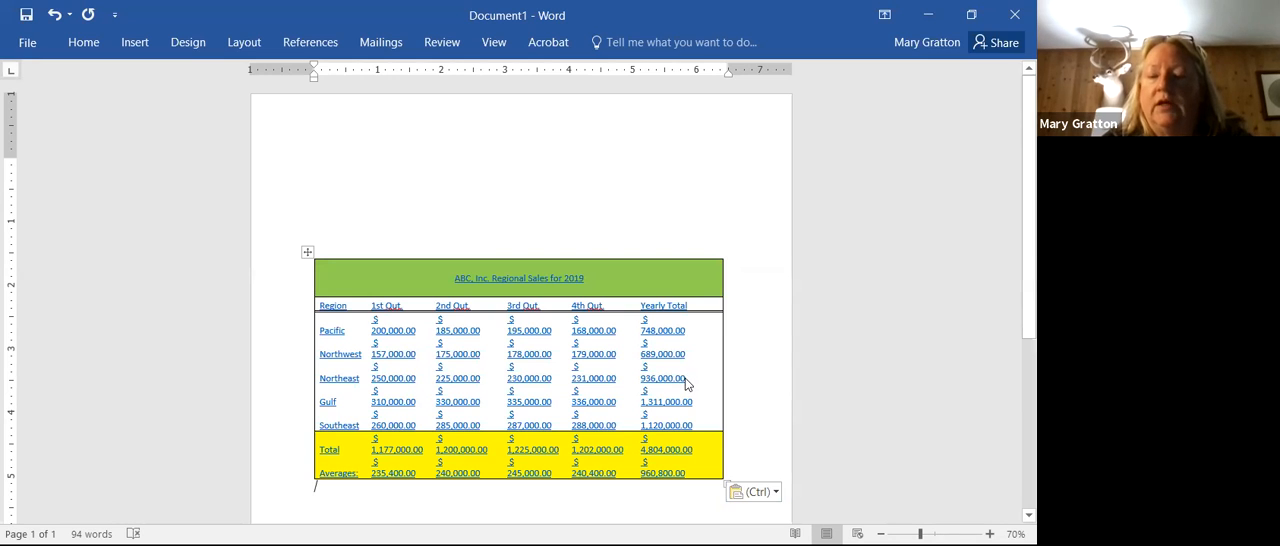
left_click_drag(718, 475, 793, 445)
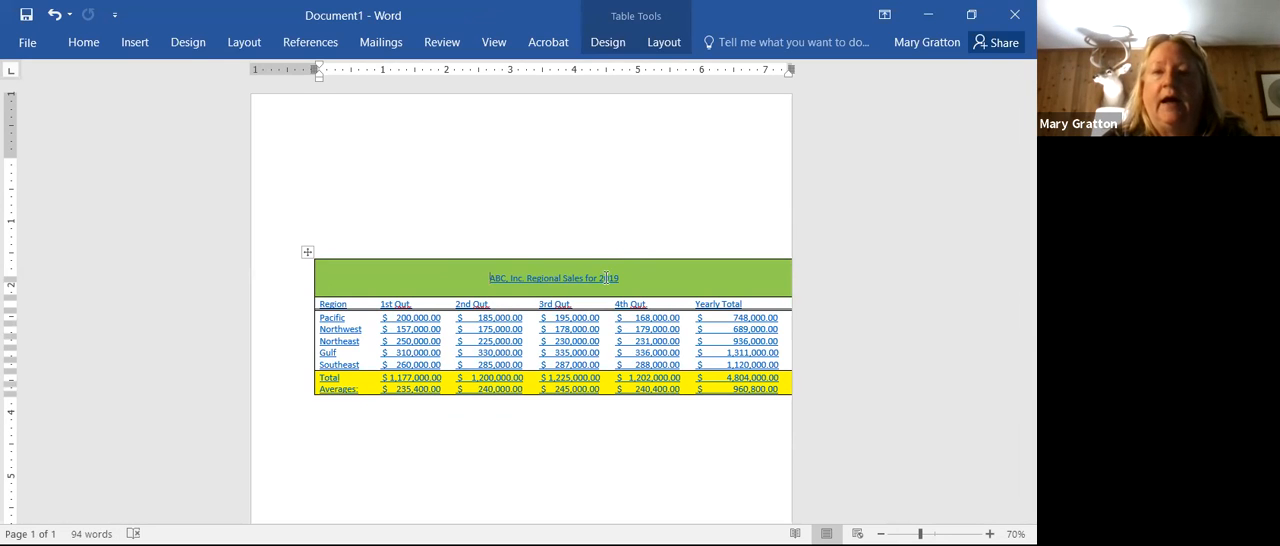
Step: Change the document's page orientation to Landscape
left_click(88, 41)
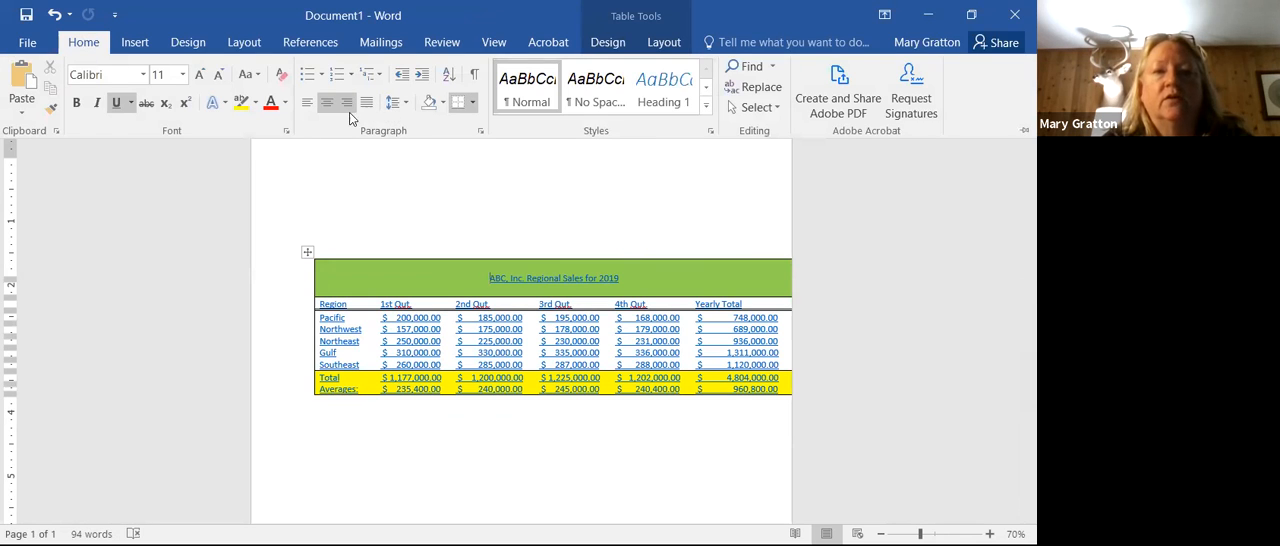
left_click(141, 40)
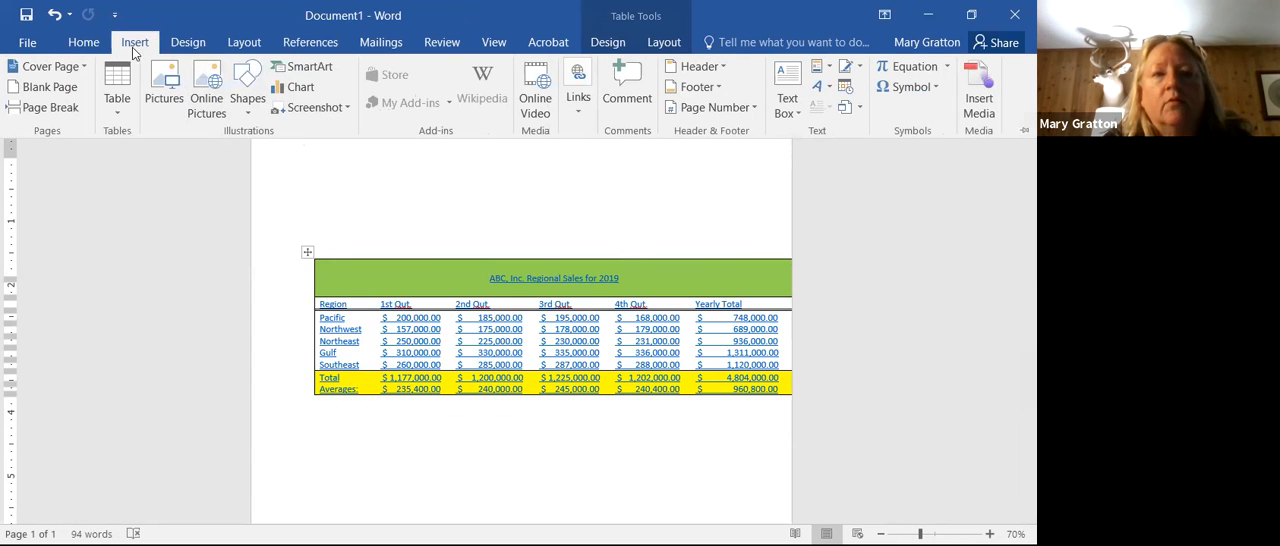
double_click(137, 42)
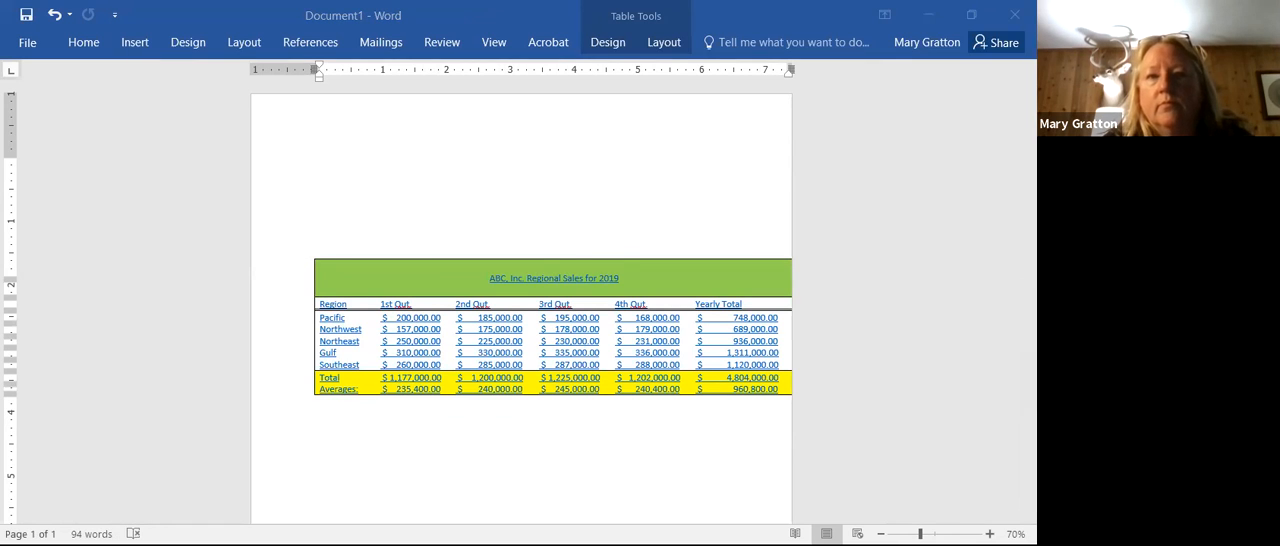
left_click(236, 46)
left_click(236, 46)
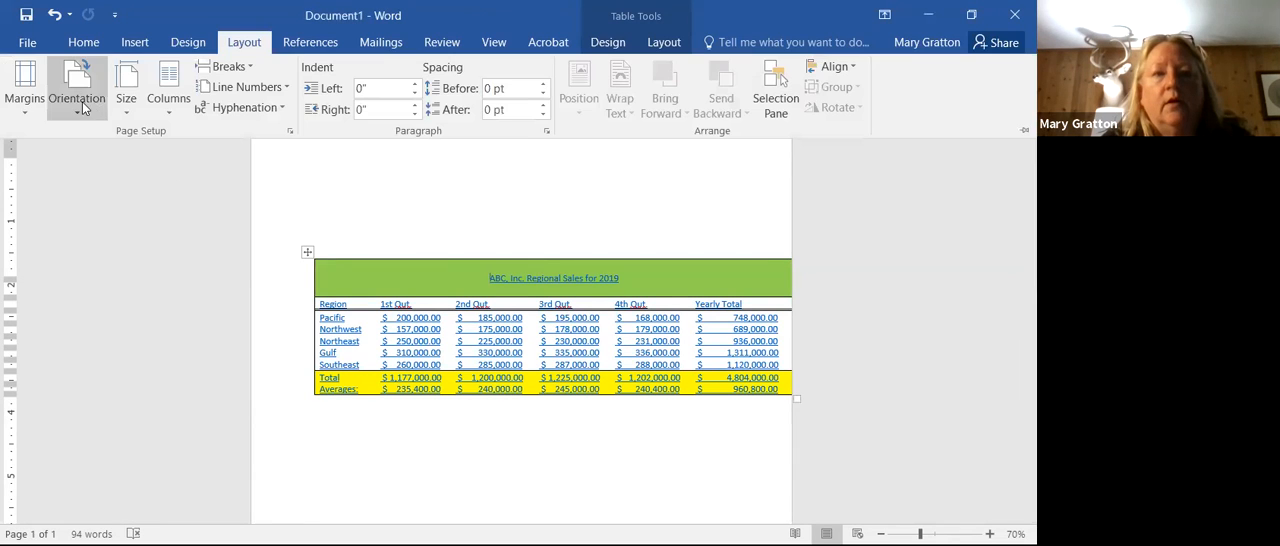
left_click(94, 106)
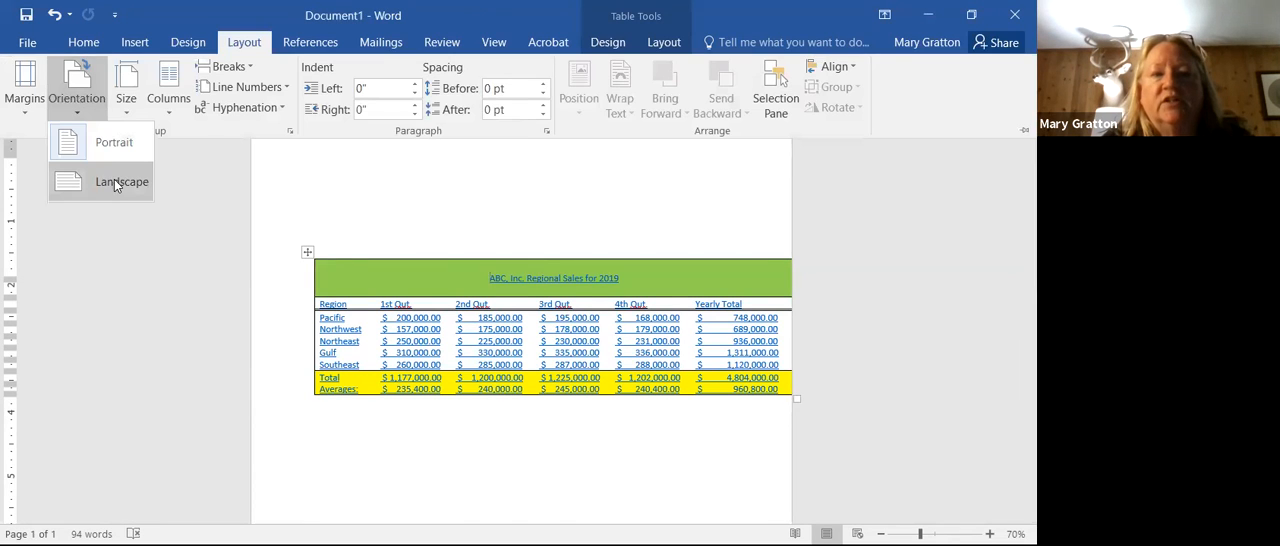
left_click(114, 179)
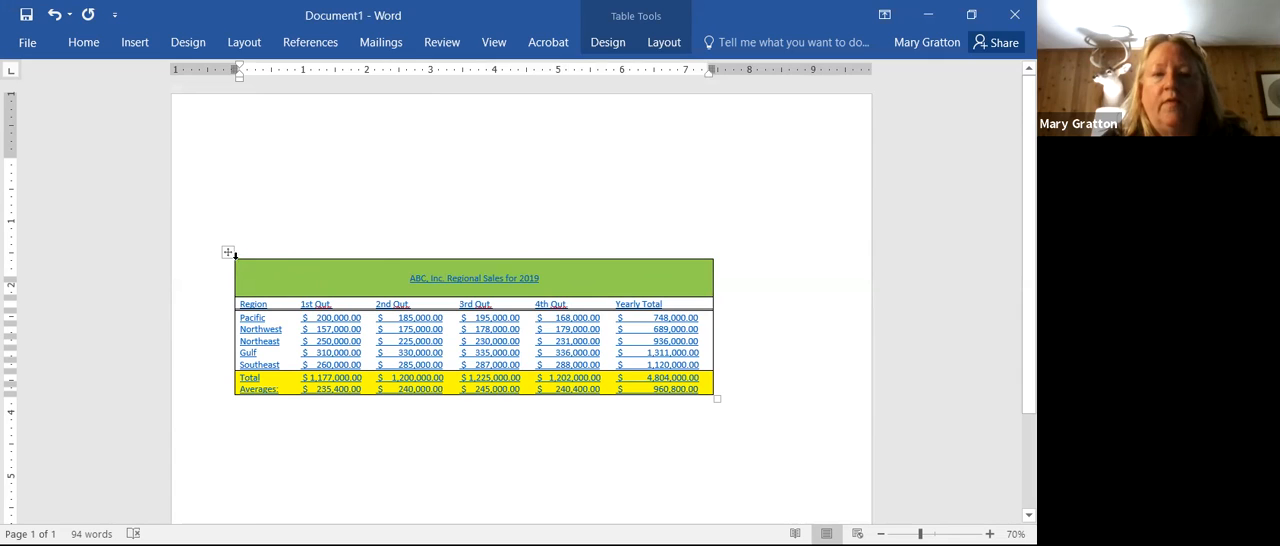
Step: Move the pasted table up and to the right on the landscape page
left_click_drag(227, 252, 323, 160)
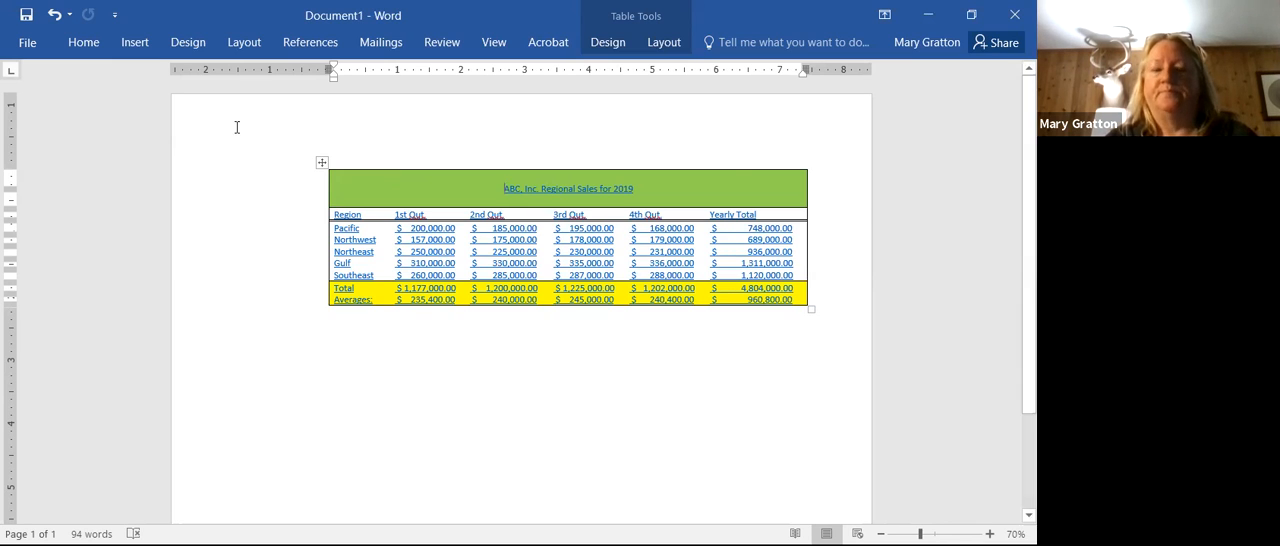
left_click(724, 215)
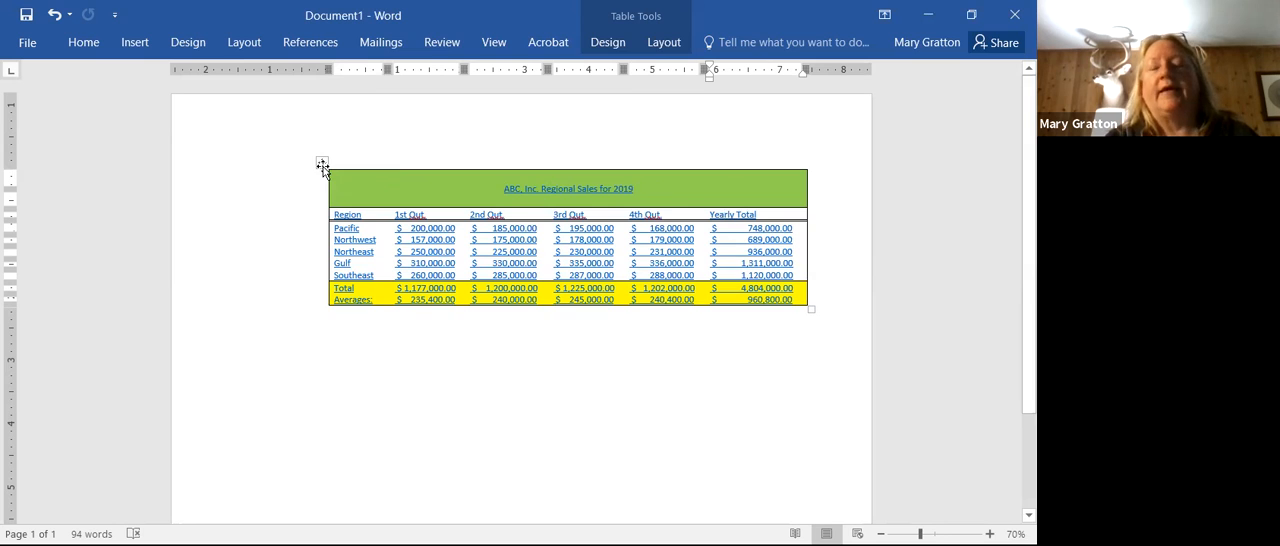
Step: Select the entire pasted table and remove it from the document
left_click(322, 166)
right_click(322, 166)
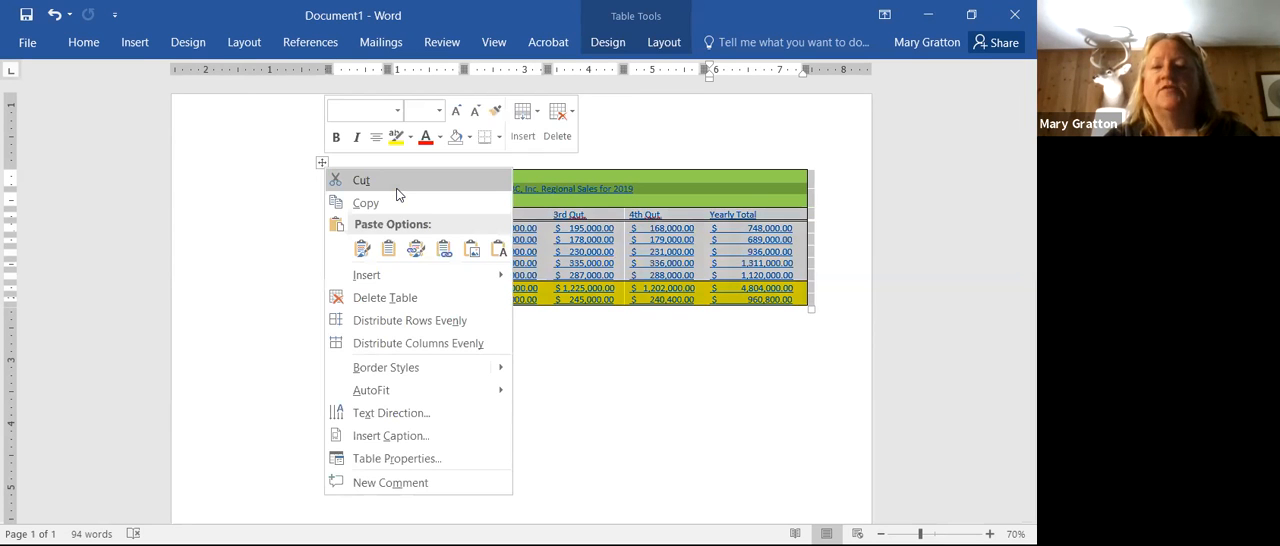
left_click(398, 186)
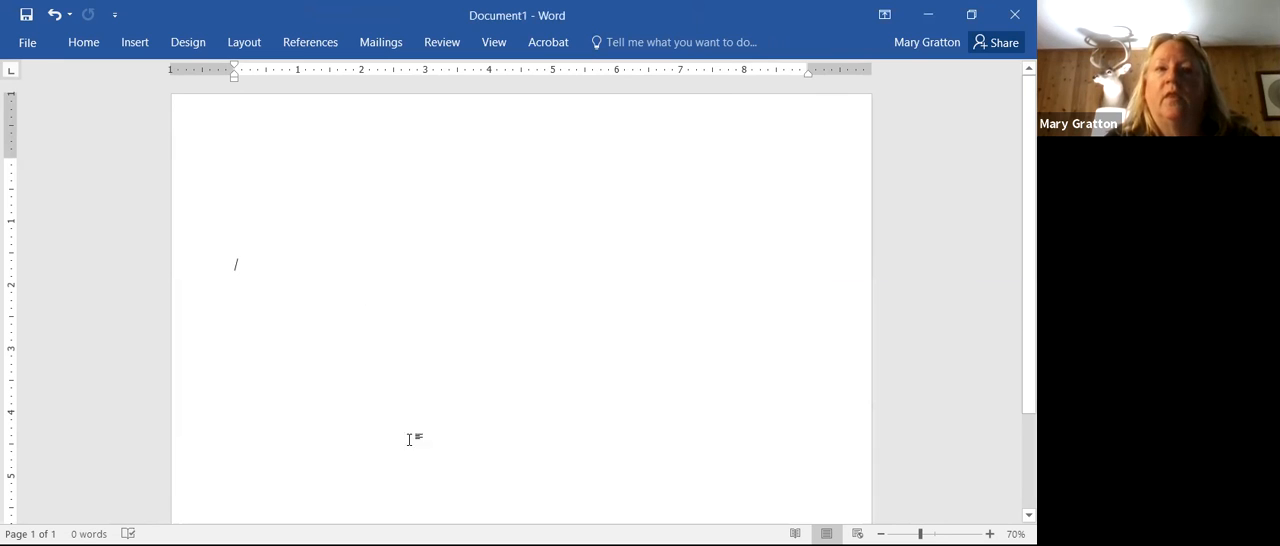
Step: Paste the copied Excel range with Paste Special as a linked Microsoft Excel Worksheet Object
left_click(100, 50)
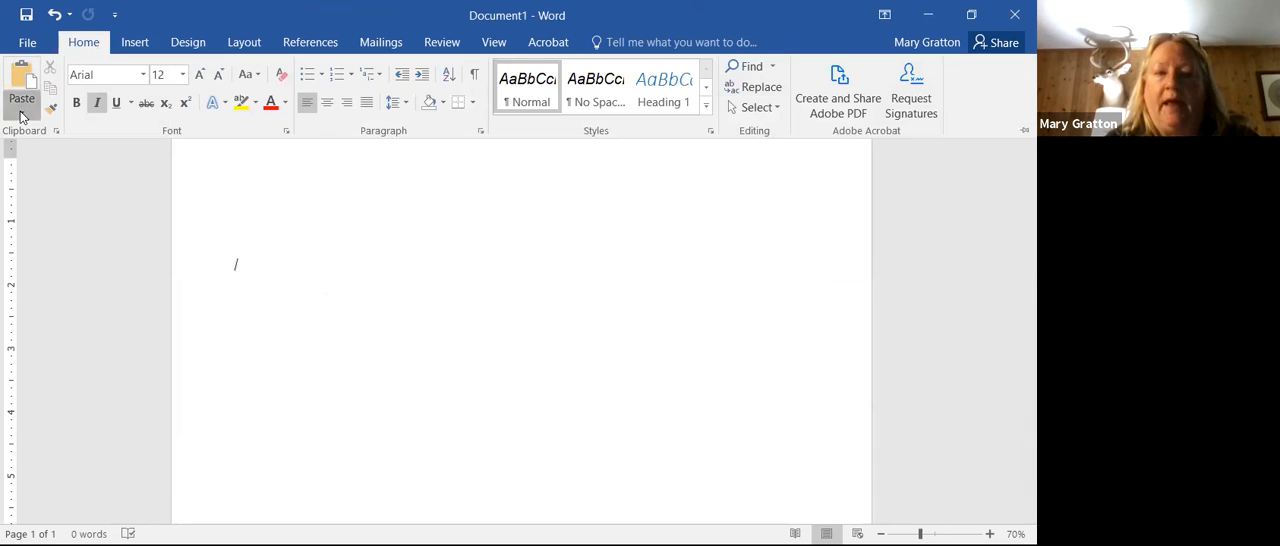
left_click(22, 115)
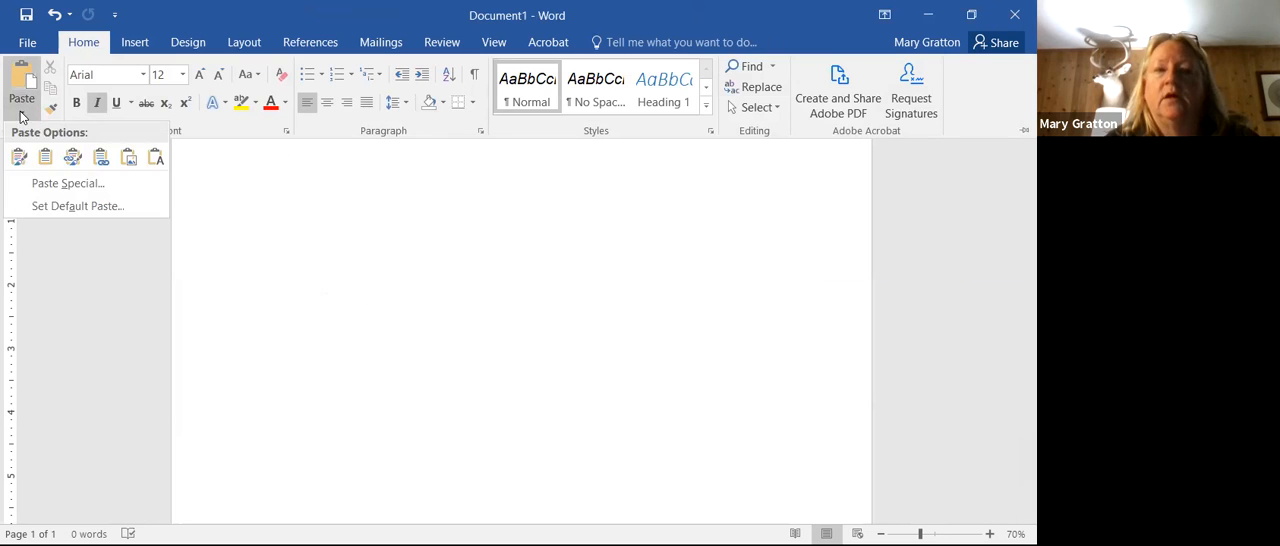
left_click(59, 186)
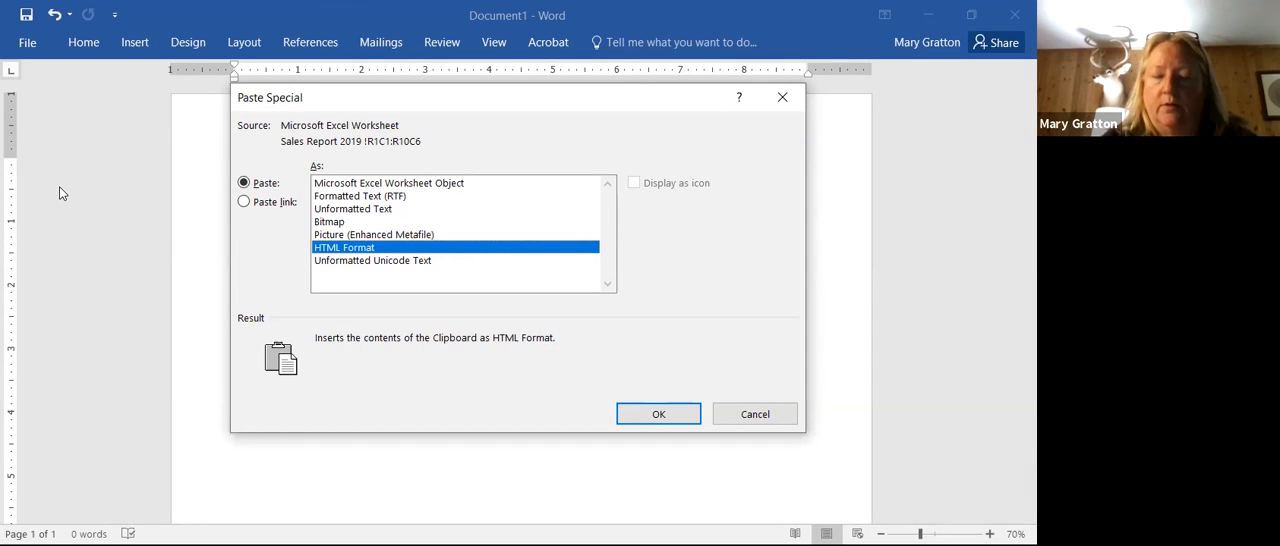
left_click(244, 202)
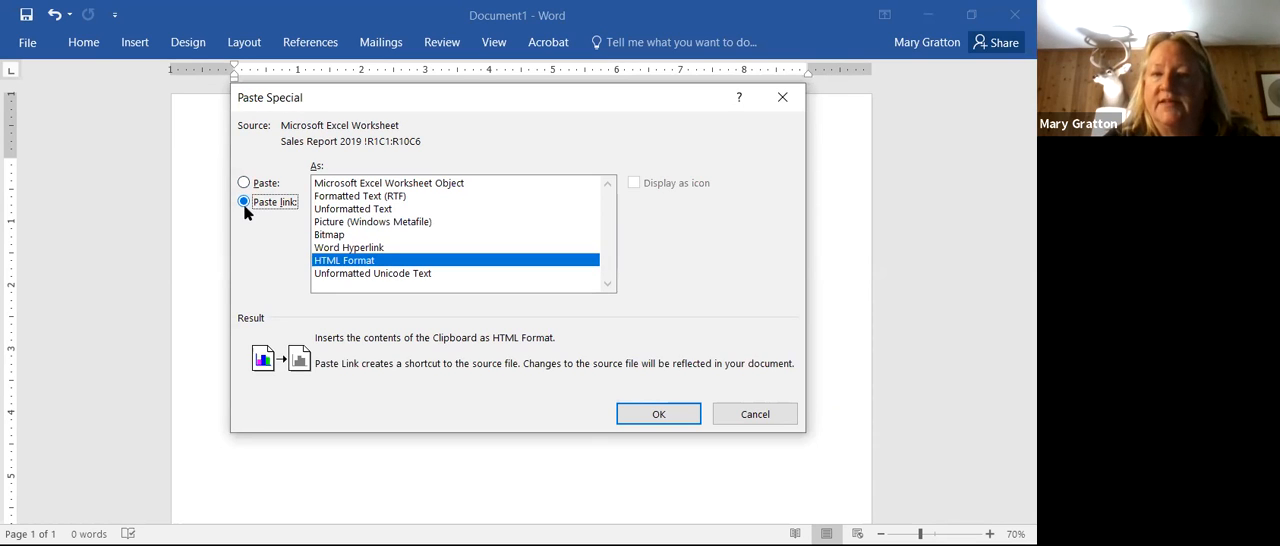
left_click(410, 185)
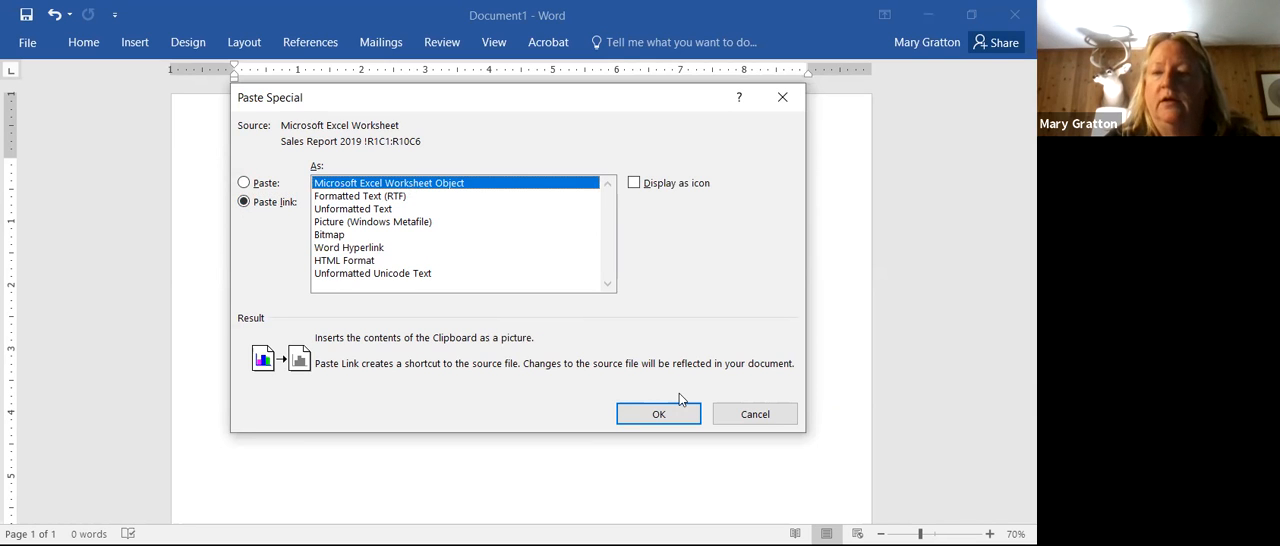
left_click(672, 418)
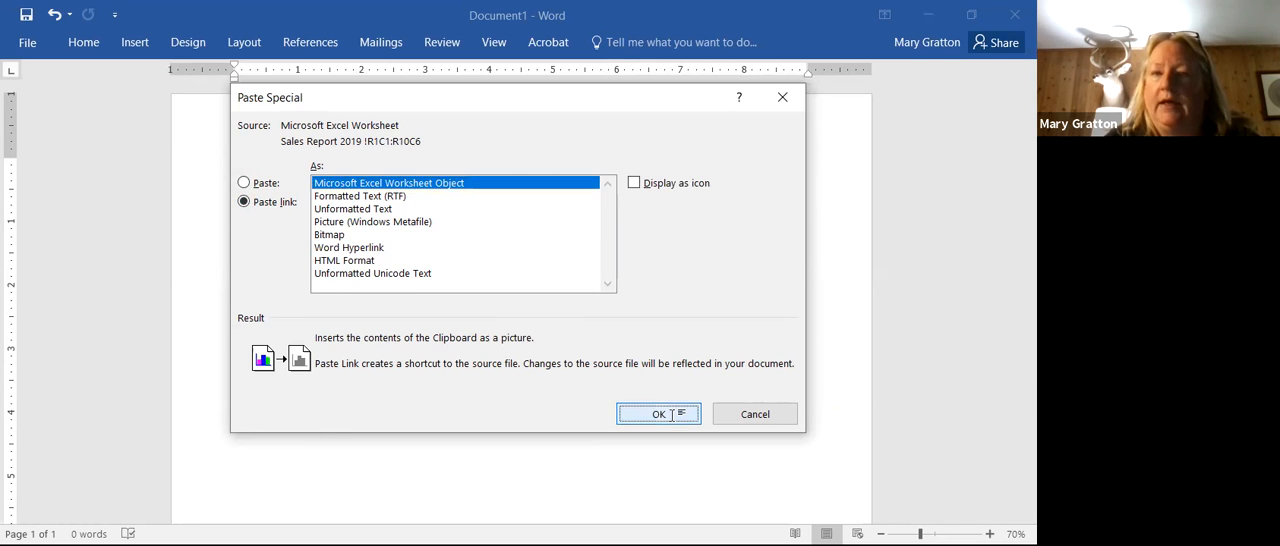
left_click(522, 276)
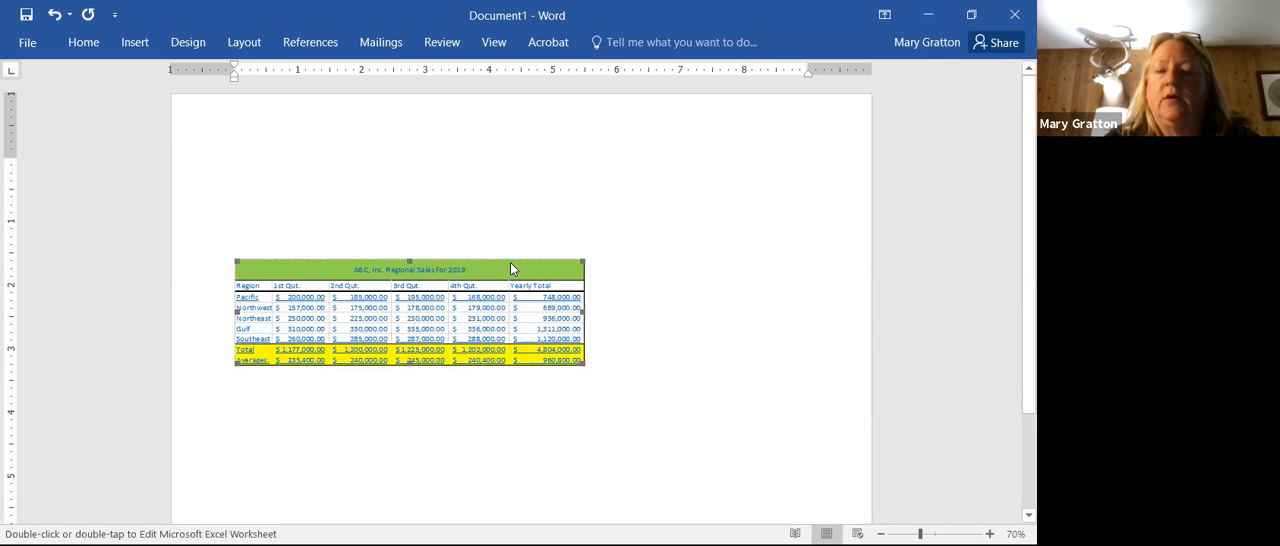
Step: Move the linked worksheet object up one line and enlarge it to about 6.7 inches wide
key("alt+Tab")
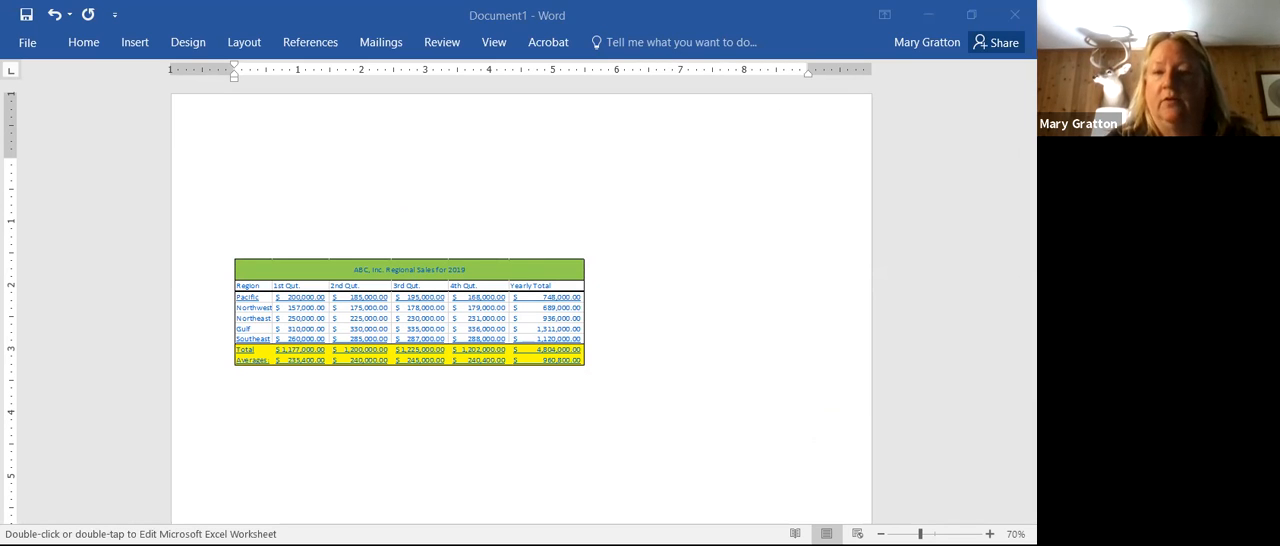
left_click(551, 319)
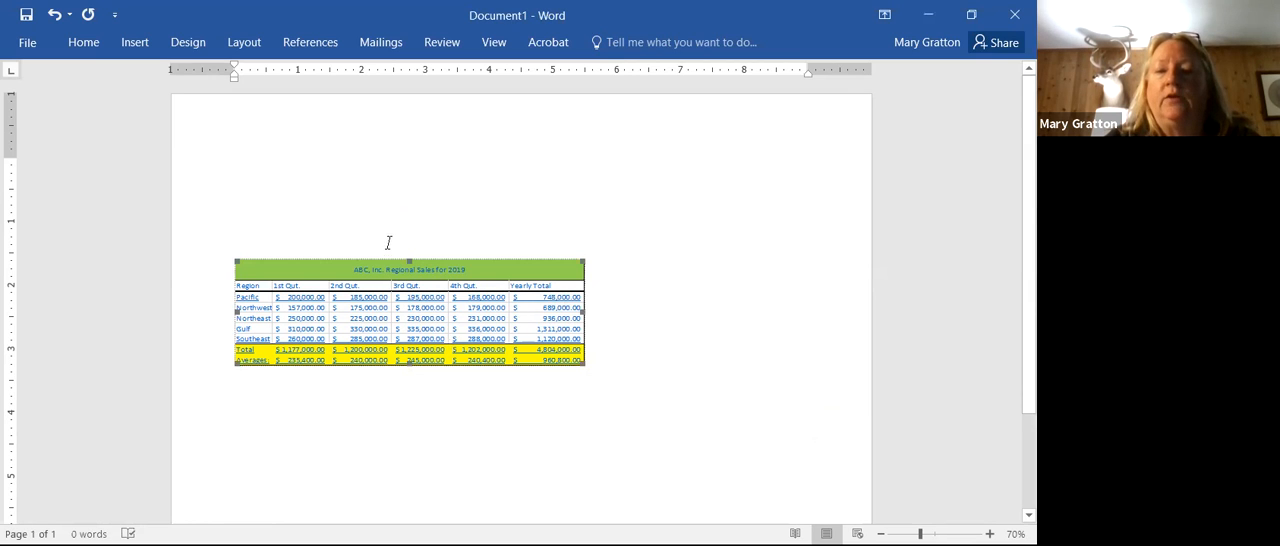
left_click_drag(391, 263, 465, 240)
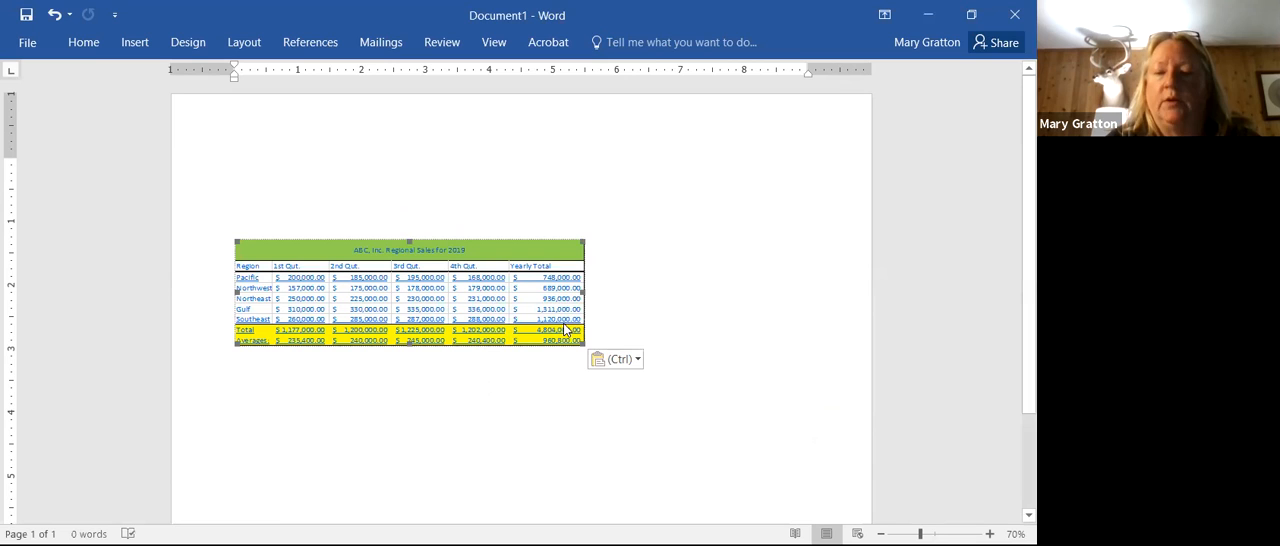
left_click_drag(580, 342, 664, 370)
left_click(733, 497)
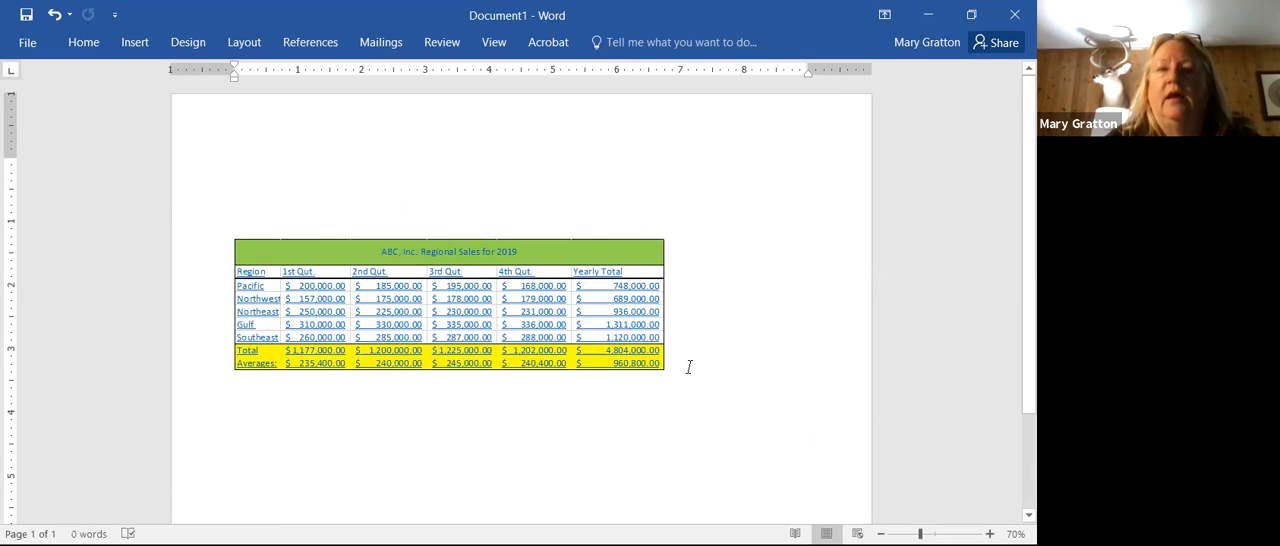
Step: Save the document to the Desktop as a Word Document named Practice Doc
left_click(30, 44)
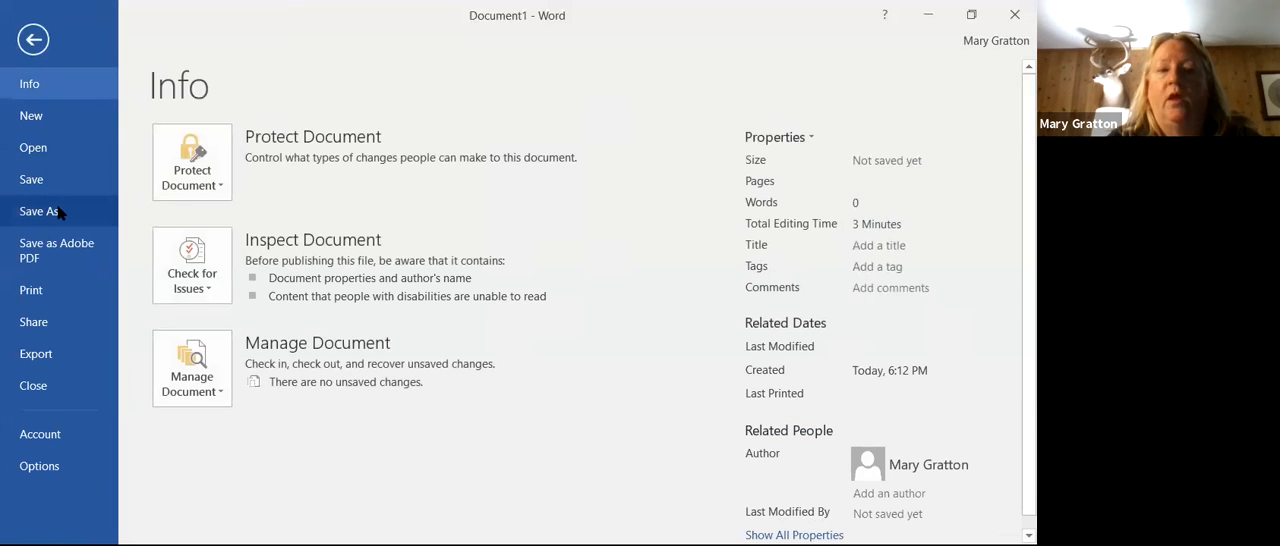
left_click(57, 211)
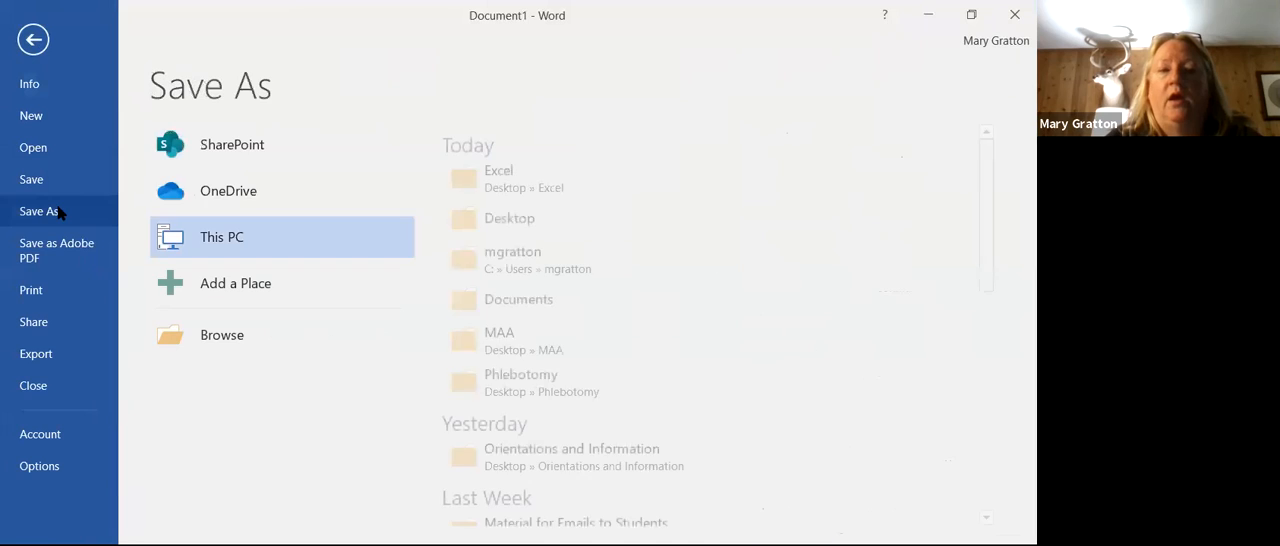
left_click(477, 229)
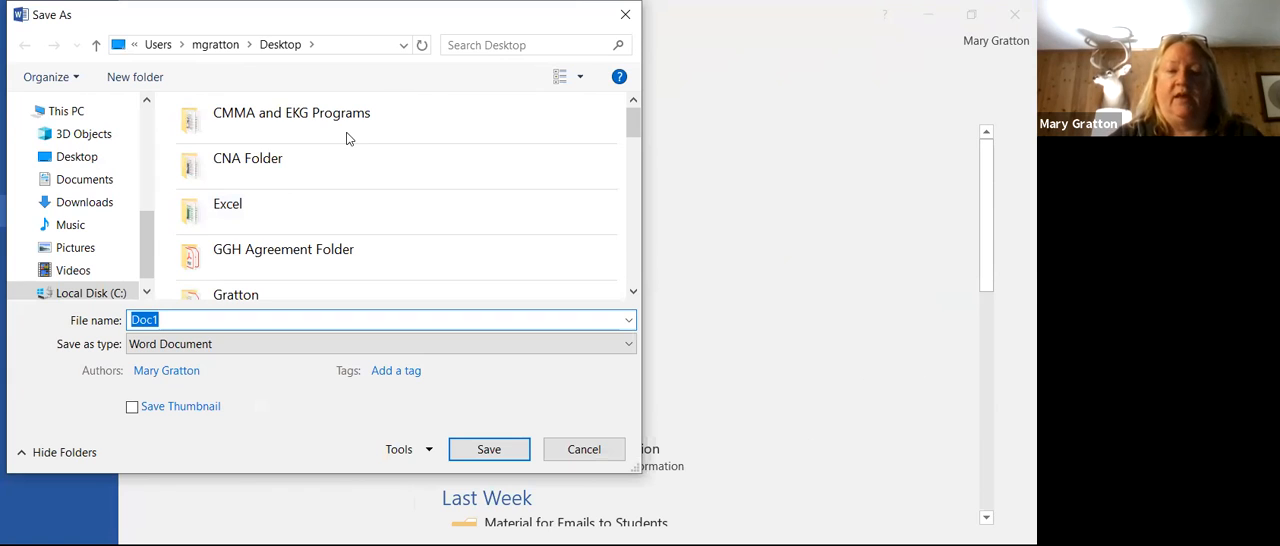
type("Practidce")
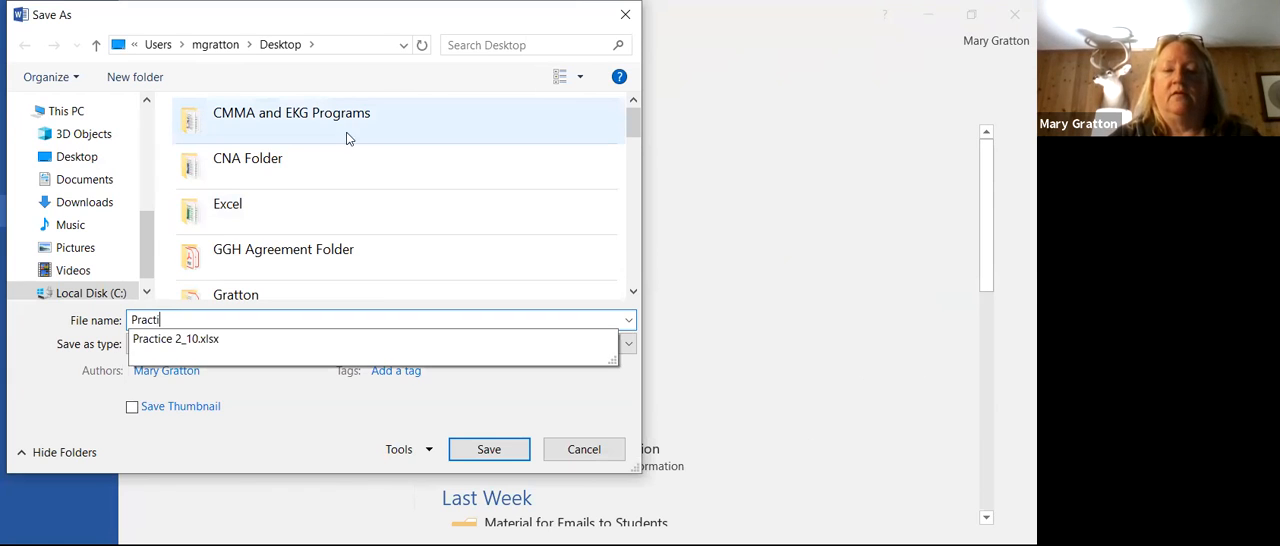
key("BackSpace")
key("BackSpace")
key("BackSpace")
type("ce Doc")
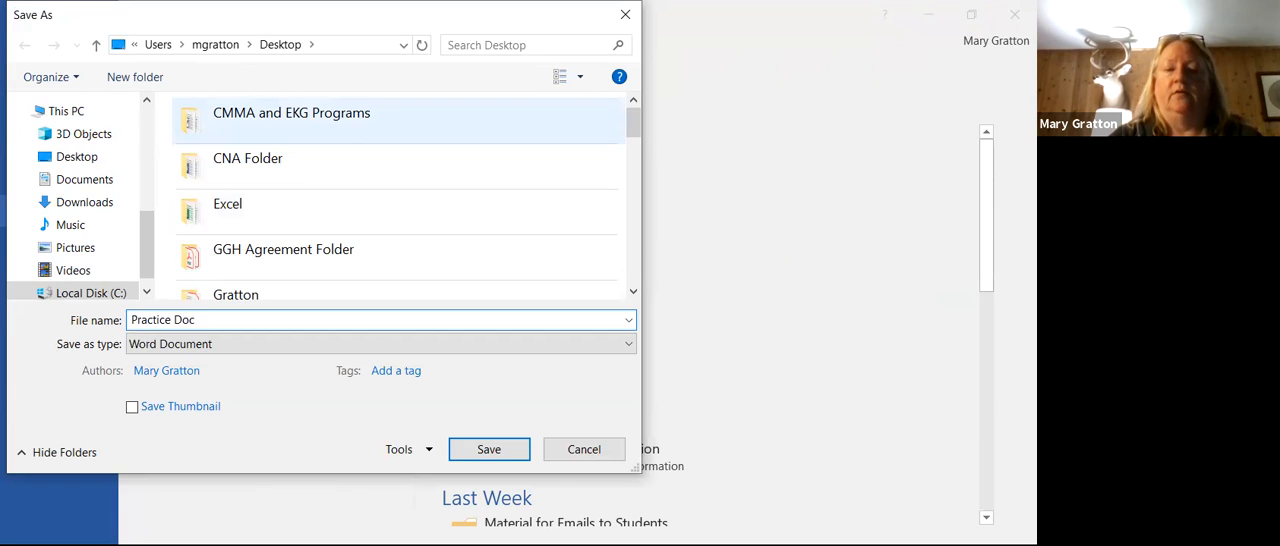
key("Return")
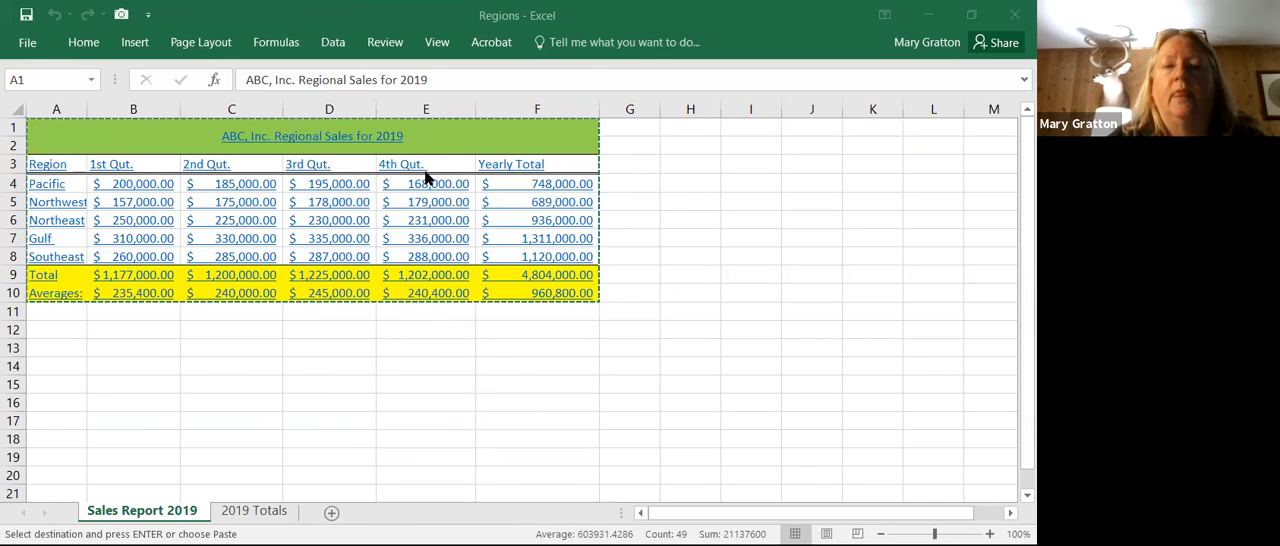
Step: Set the Pacific region's 4th Qut. sales in cell E4 of the Sales Report 2019 sheet to 188000.00
left_click(383, 275)
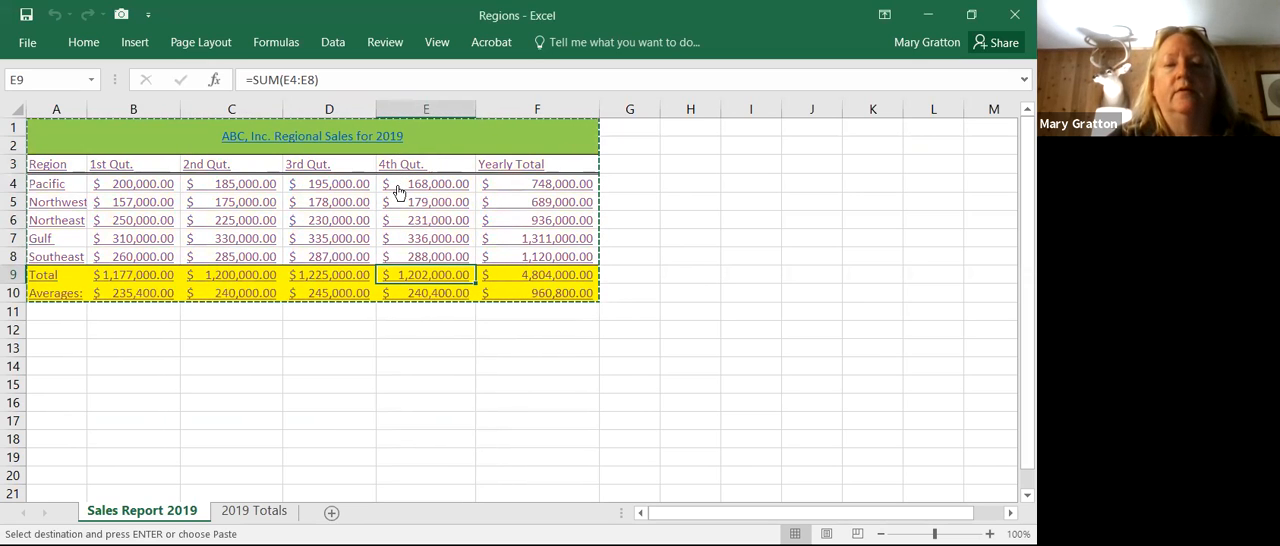
key("Up")
key("Up")
key("Up")
key("Up")
key("Up")
key("Up")
key("Down")
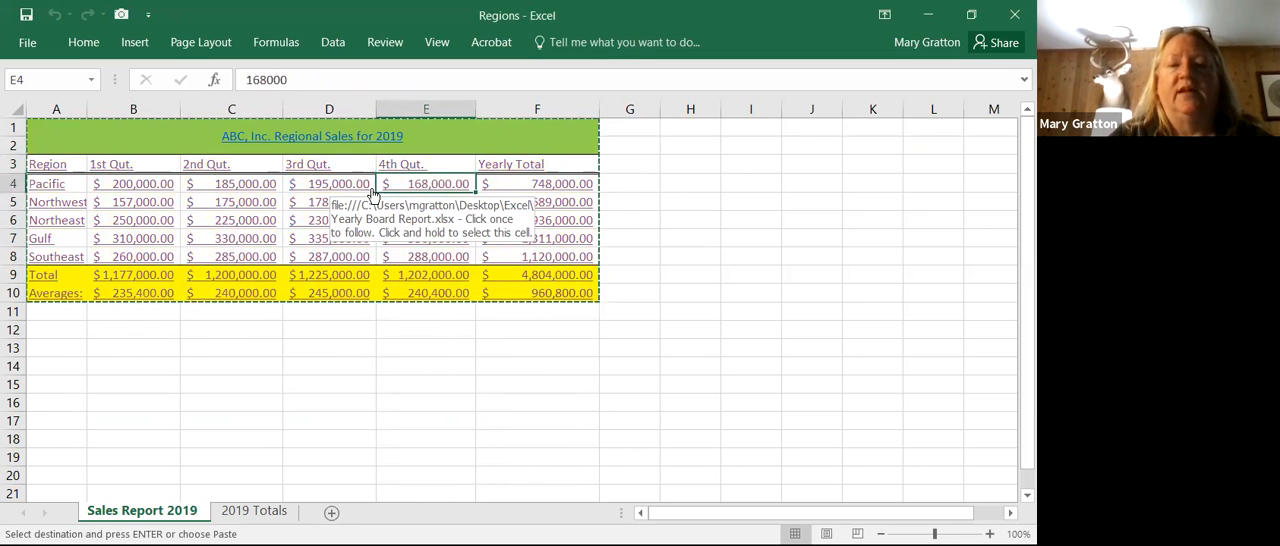
left_click(323, 81)
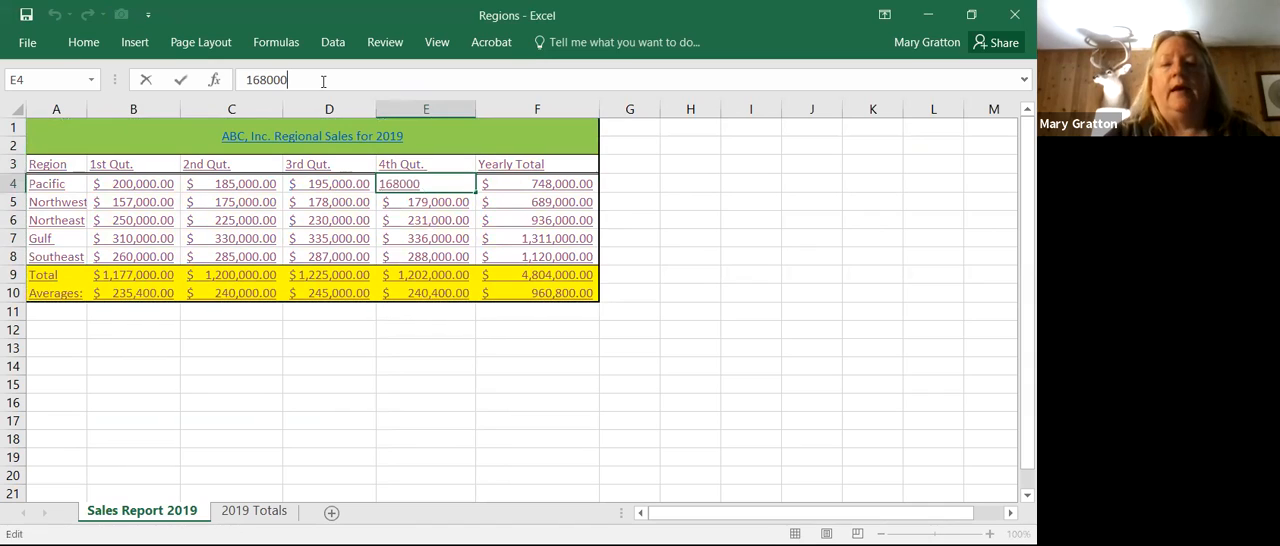
key("BackSpace")
key("BackSpace")
key("BackSpace")
key("BackSpace")
key("BackSpace")
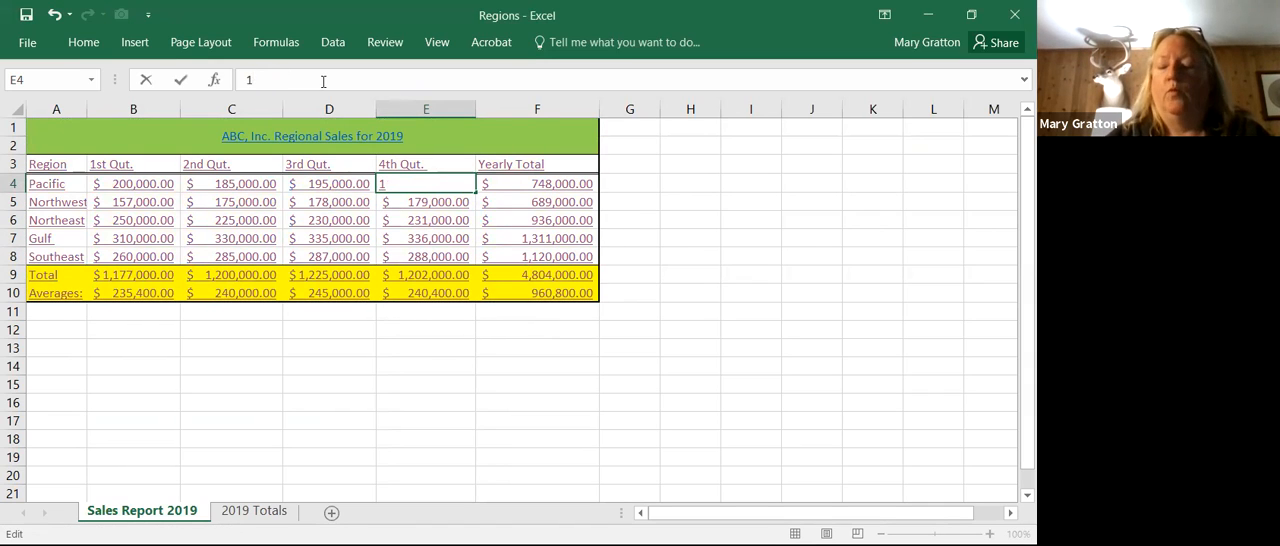
type("88,00")
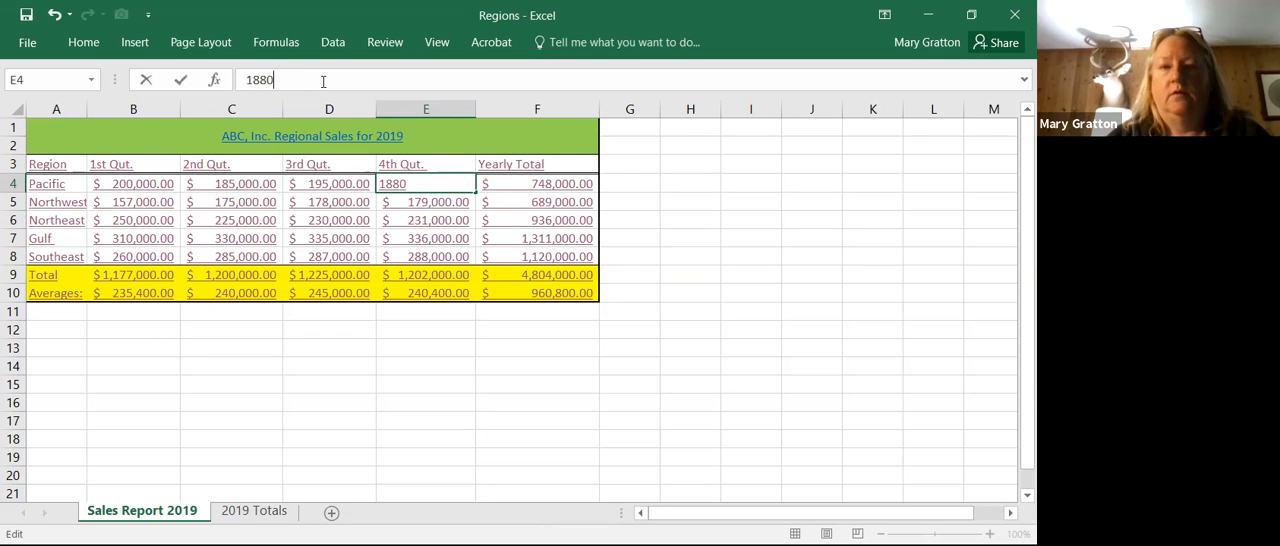
type("0.00")
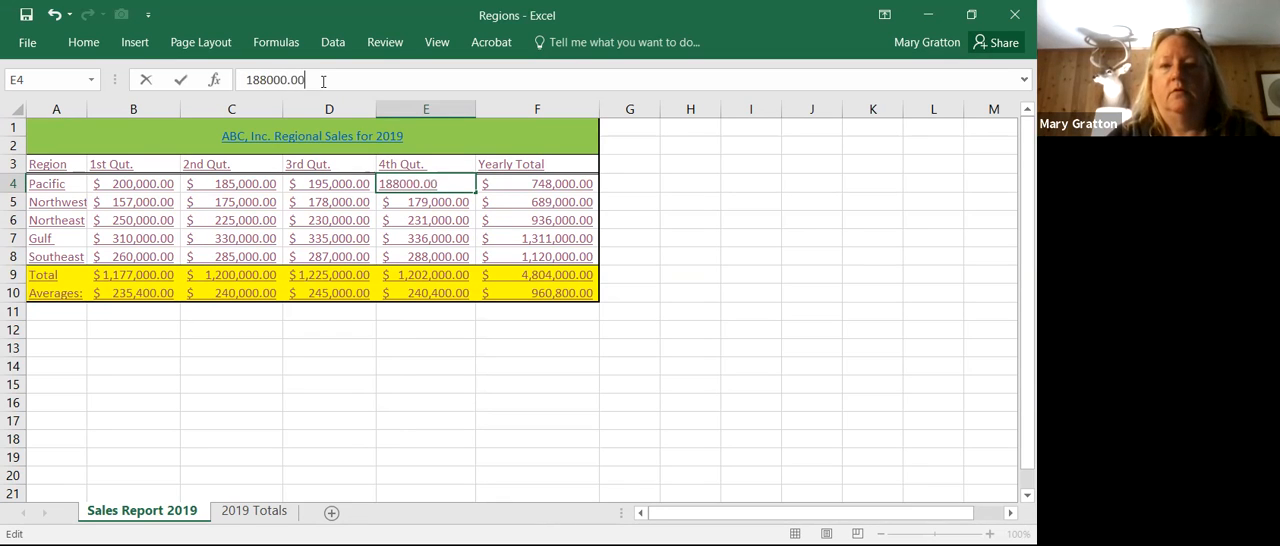
key("Return")
left_click(446, 180)
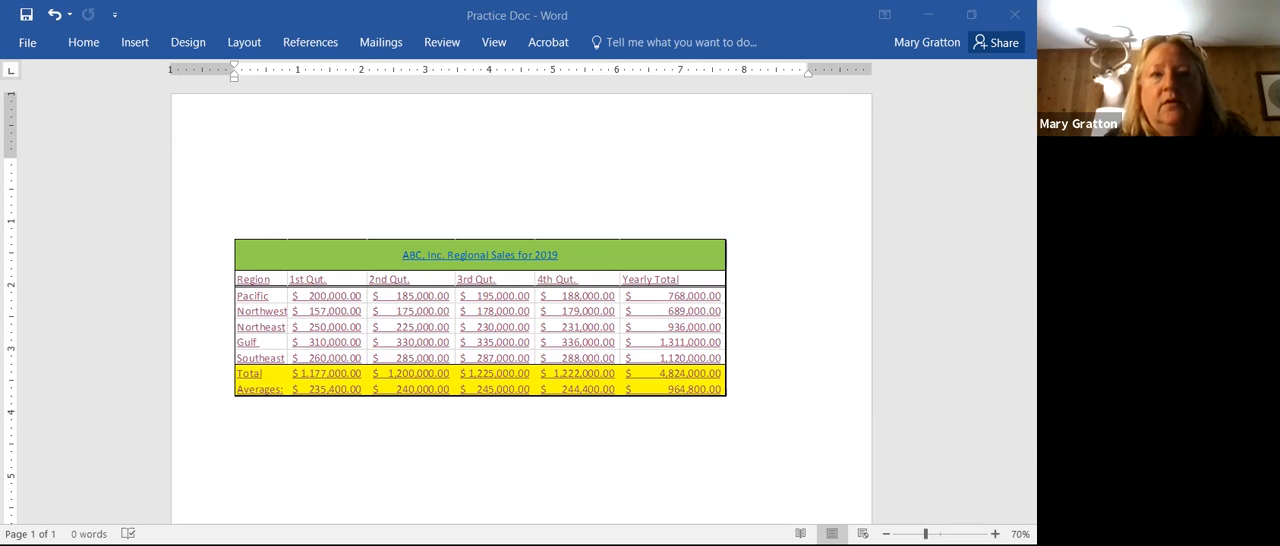
Step: Open the Links dialog for the linked worksheet object and examine its source file and update method
left_click(34, 46)
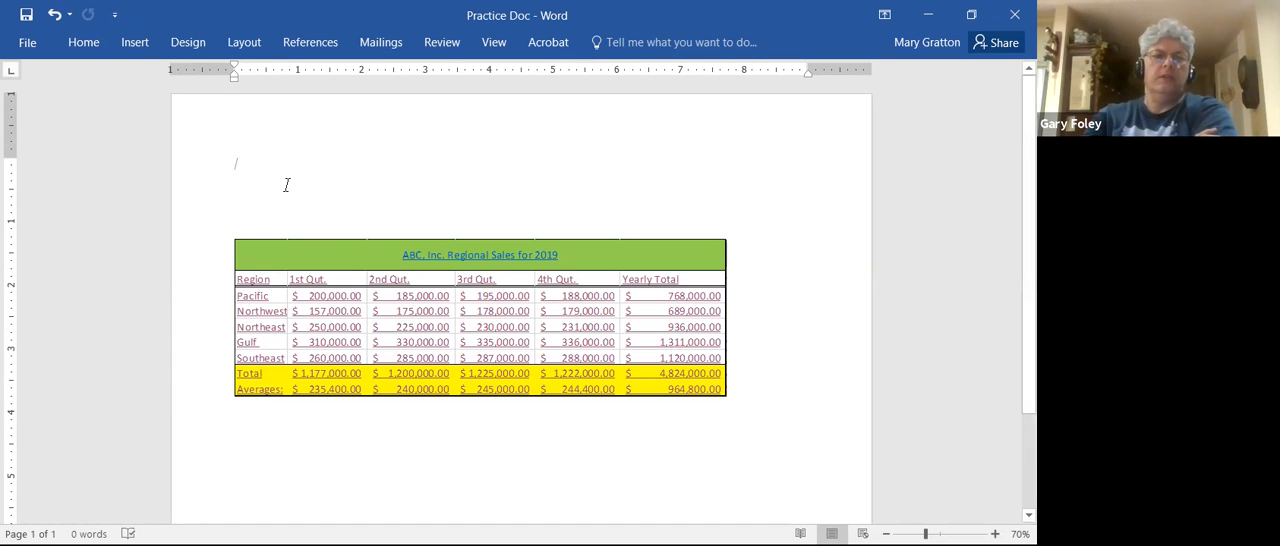
right_click(286, 186)
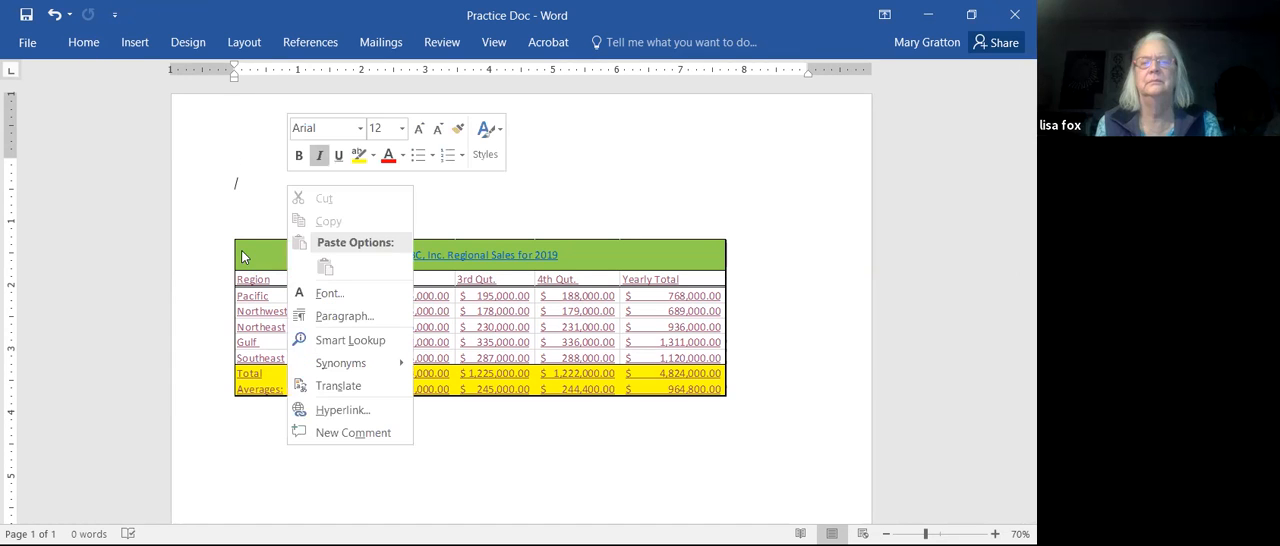
right_click(242, 257)
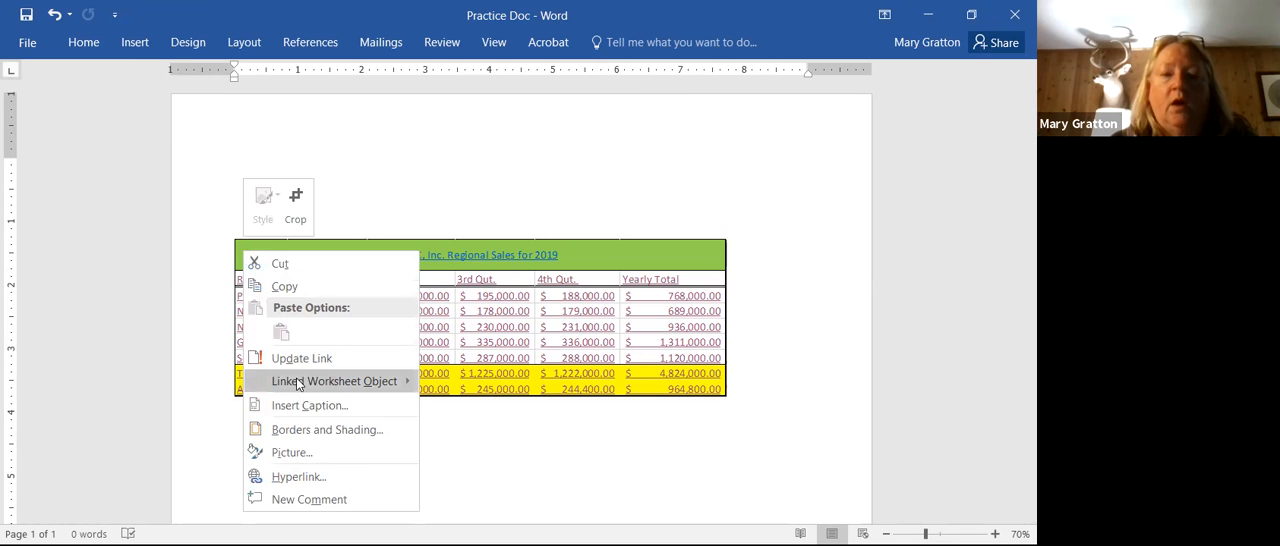
mouse_move(309, 388)
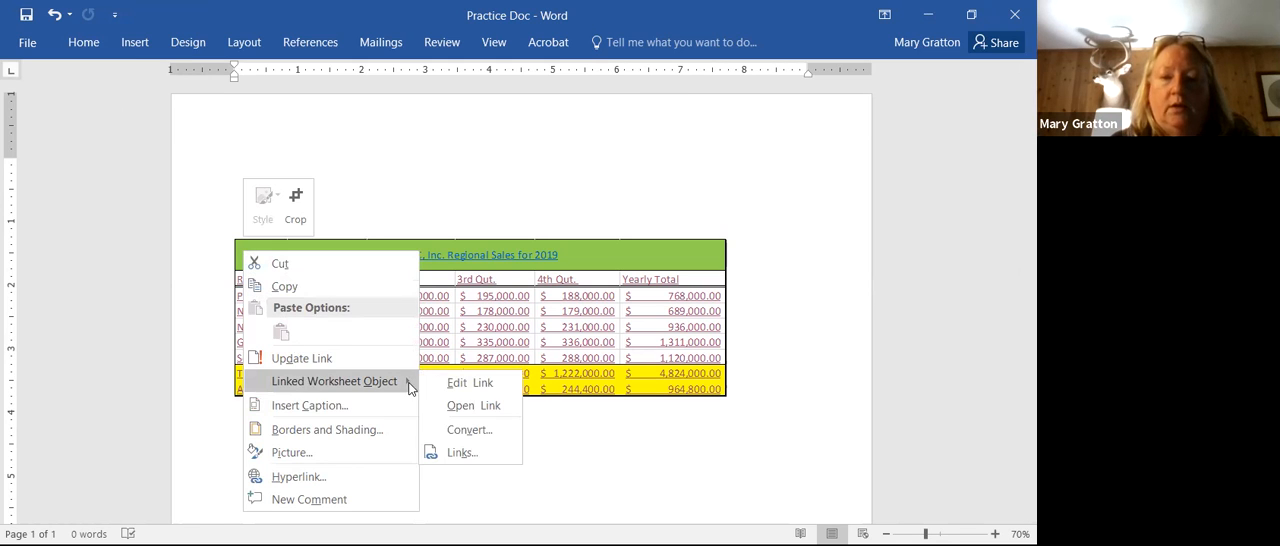
left_click(357, 358)
right_click(357, 365)
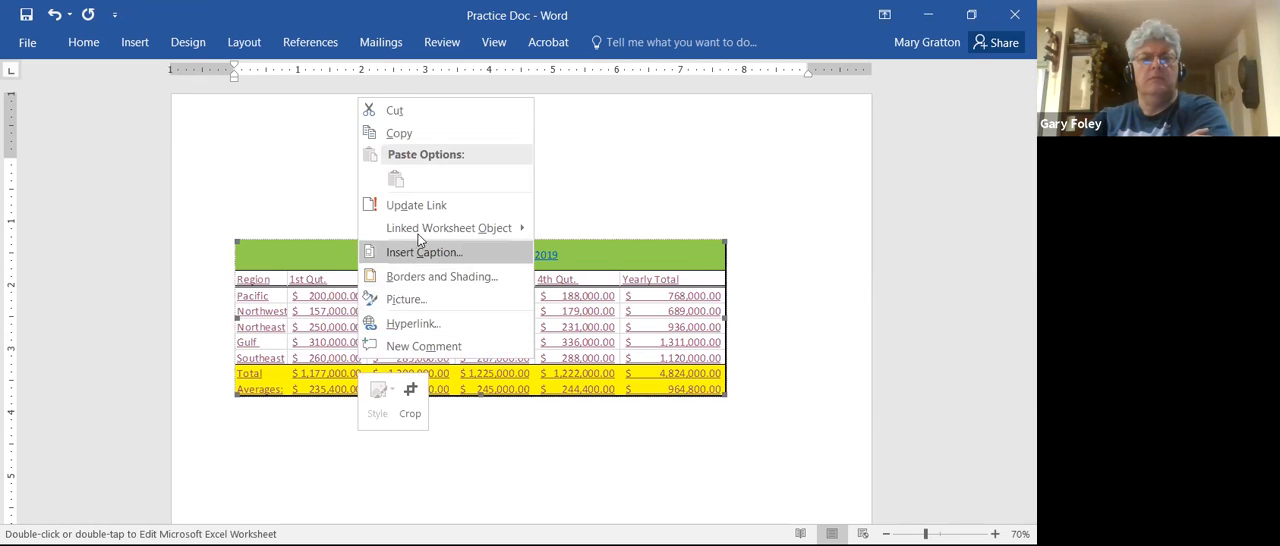
mouse_move(421, 236)
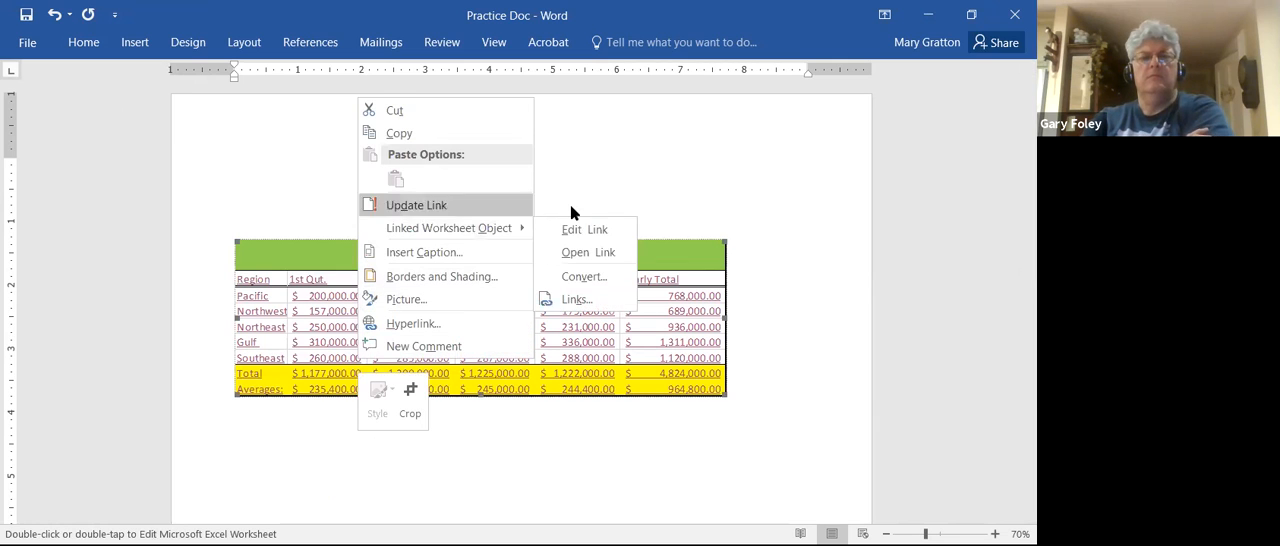
left_click(555, 298)
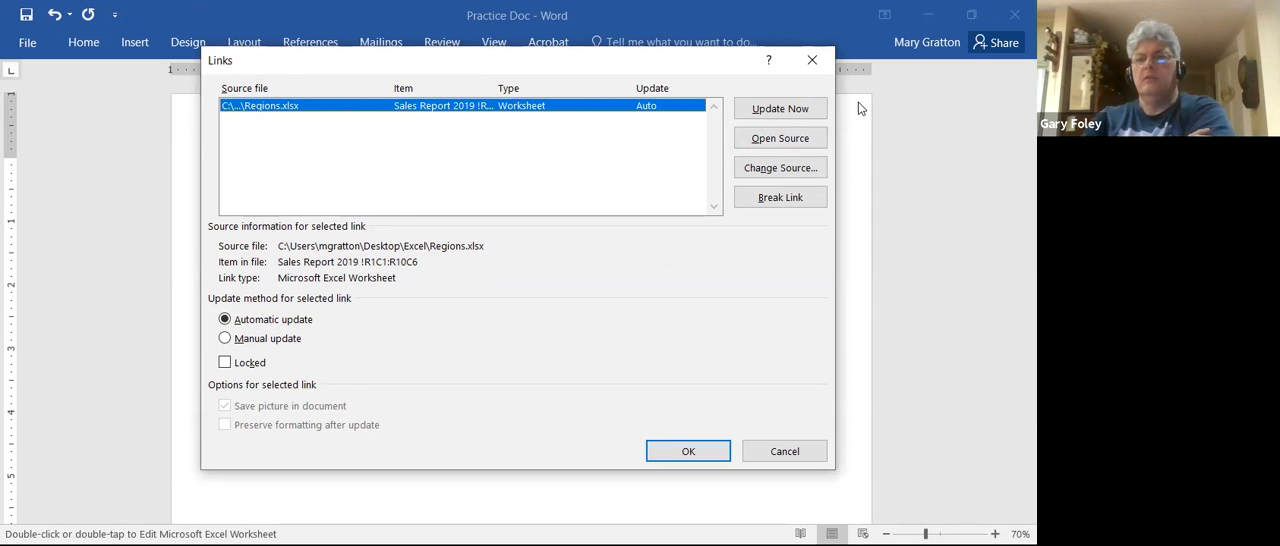
key("Return")
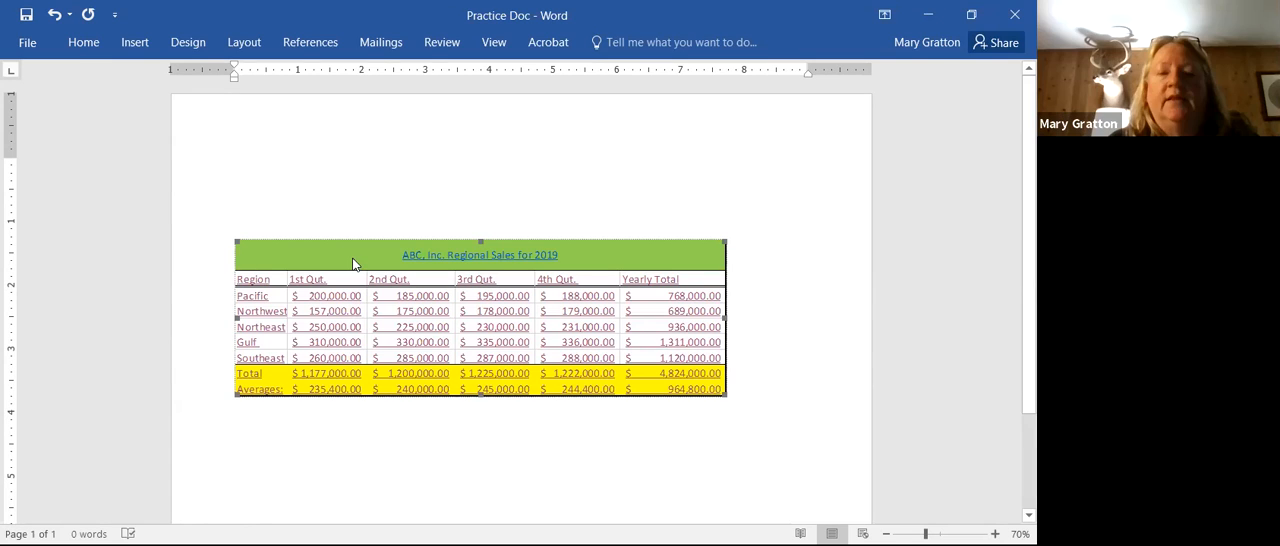
left_click(313, 149)
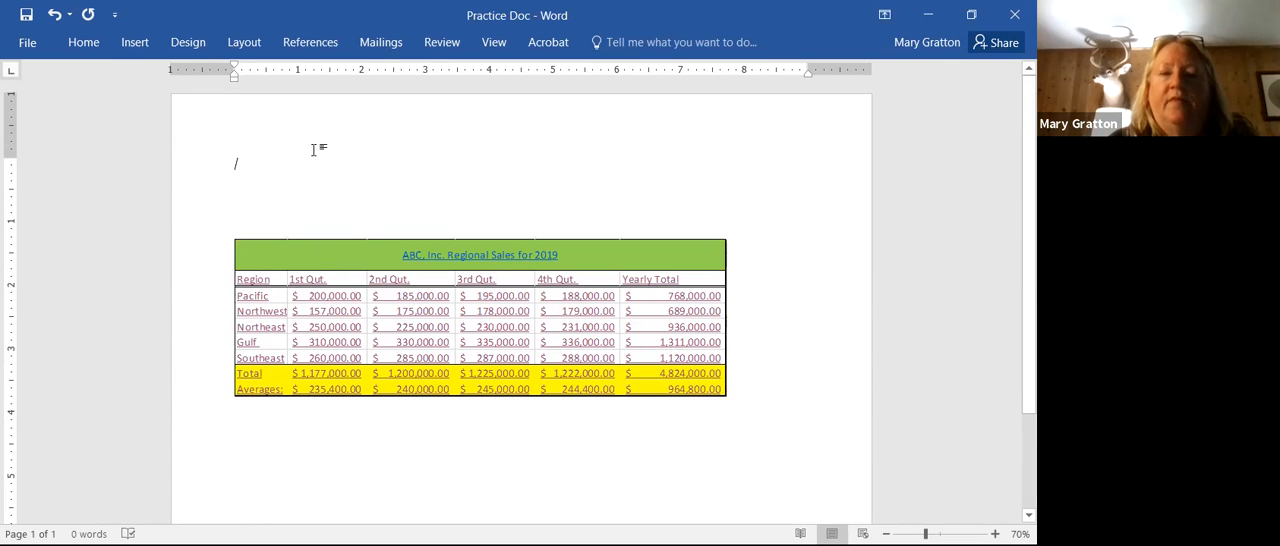
left_click(284, 255)
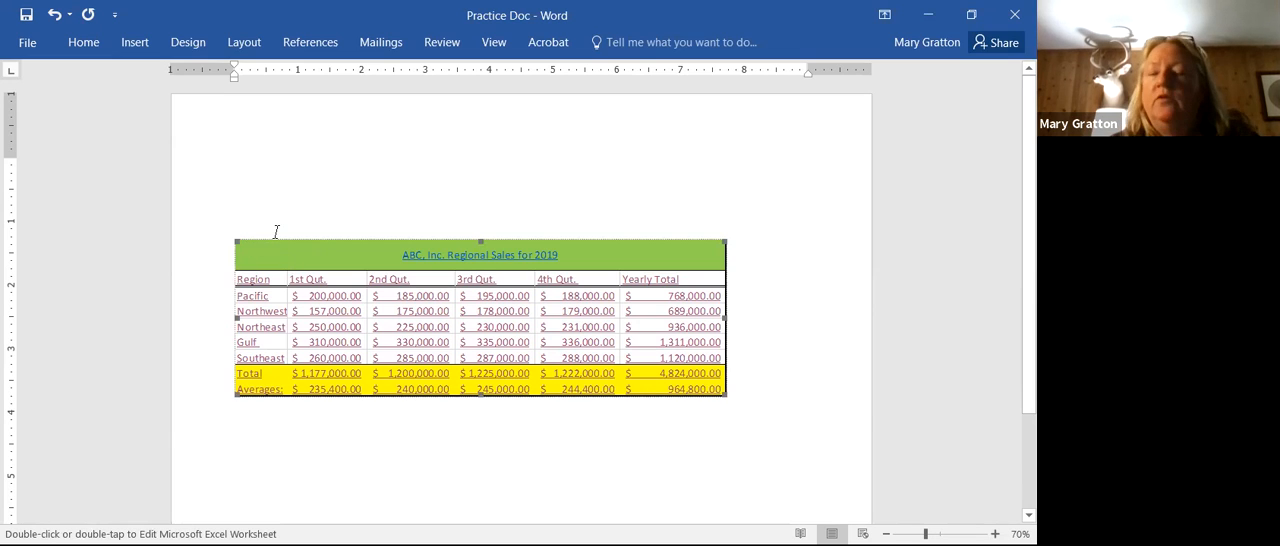
left_click(276, 231)
right_click(276, 238)
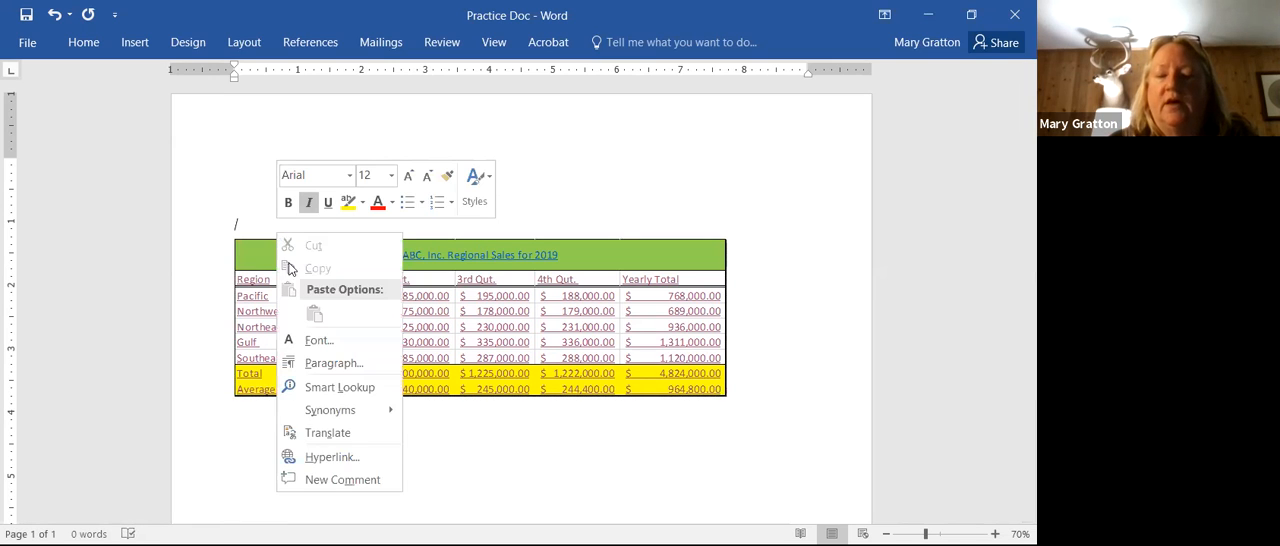
left_click(310, 460)
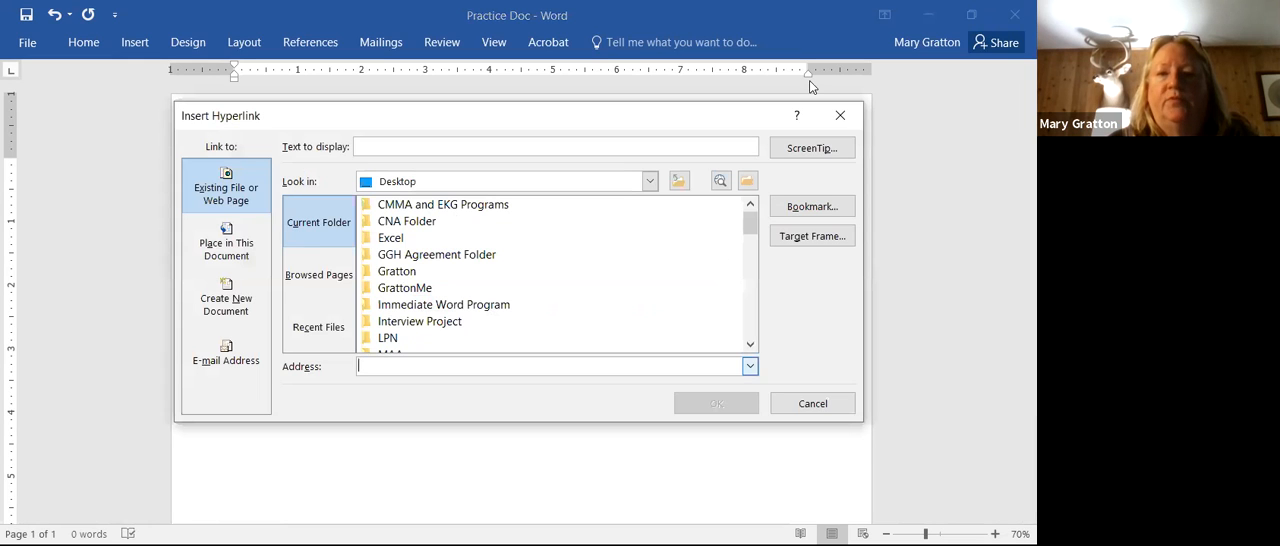
left_click(846, 120)
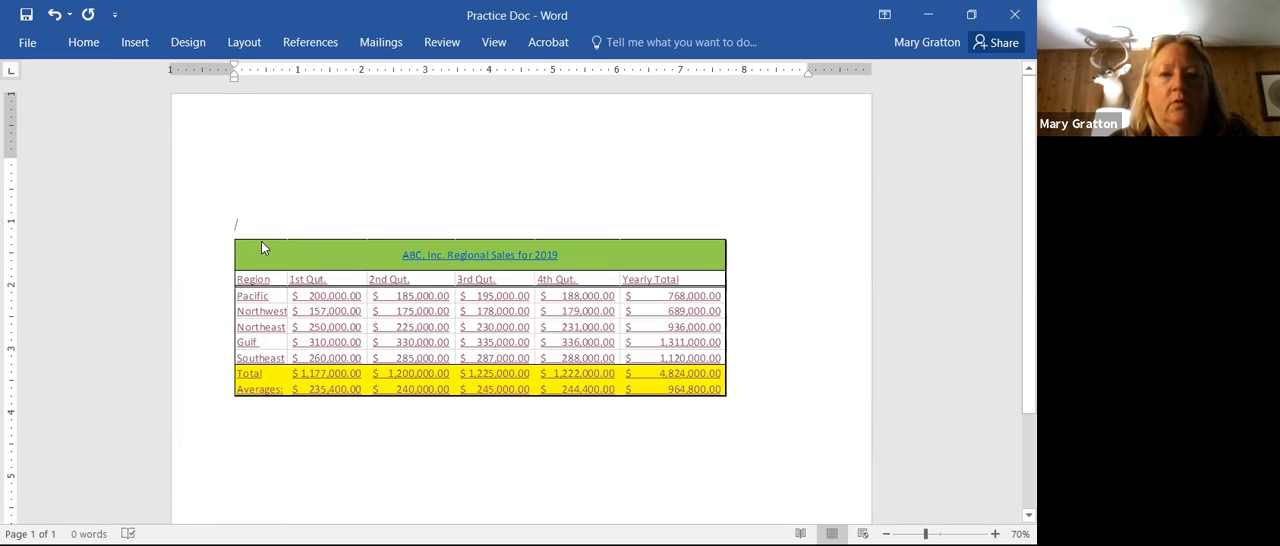
Step: Review the linked worksheet object's link settings again, including the update, source and break link options, without changing them
right_click(261, 246)
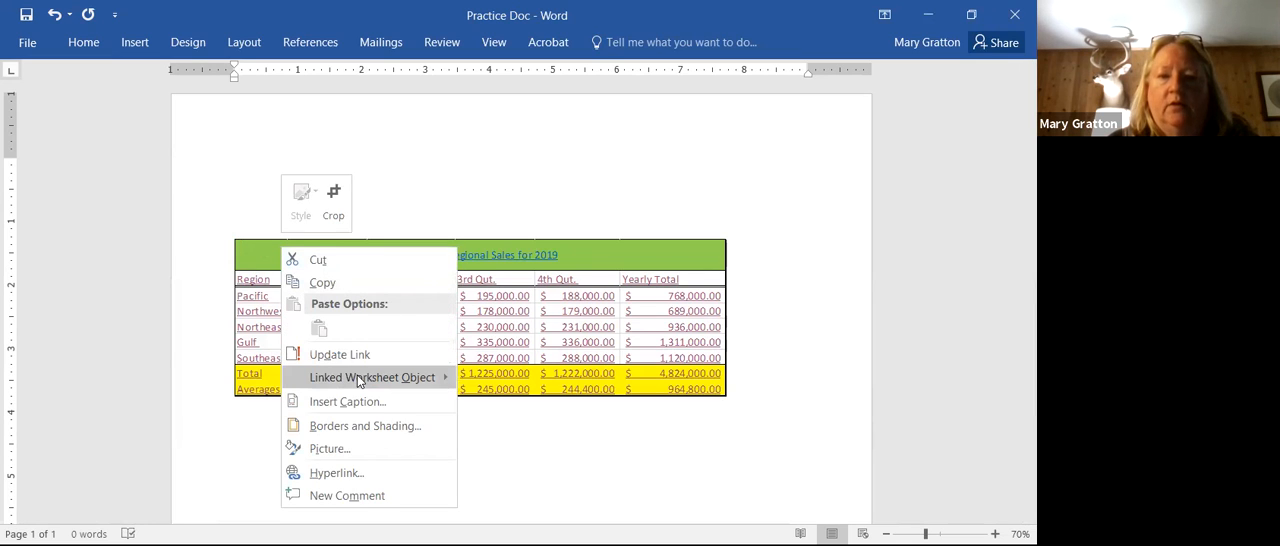
mouse_move(358, 381)
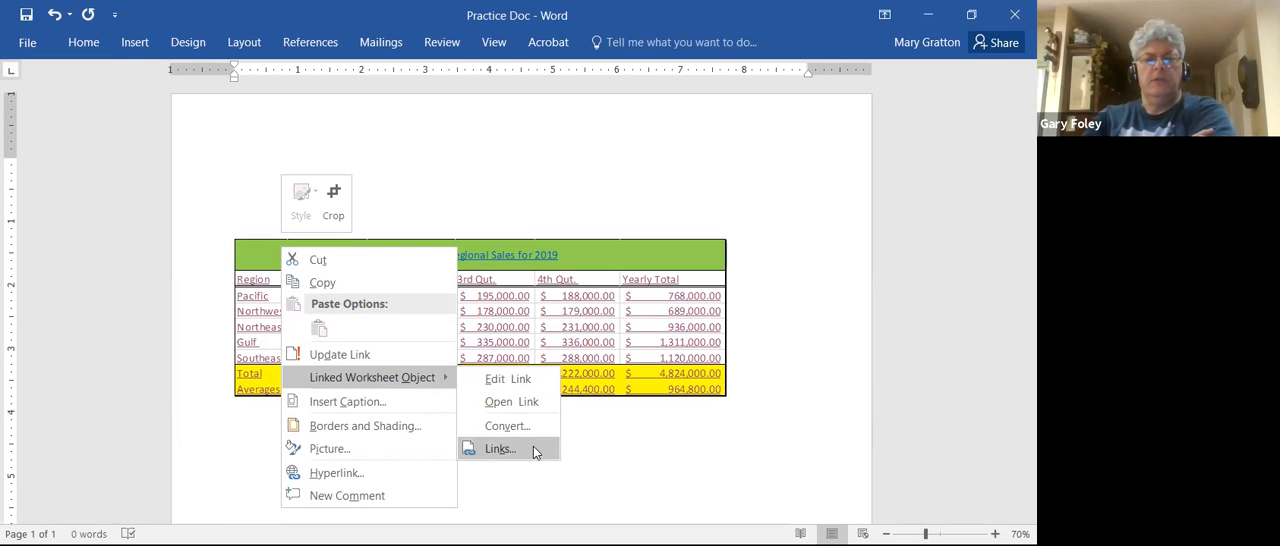
left_click(500, 449)
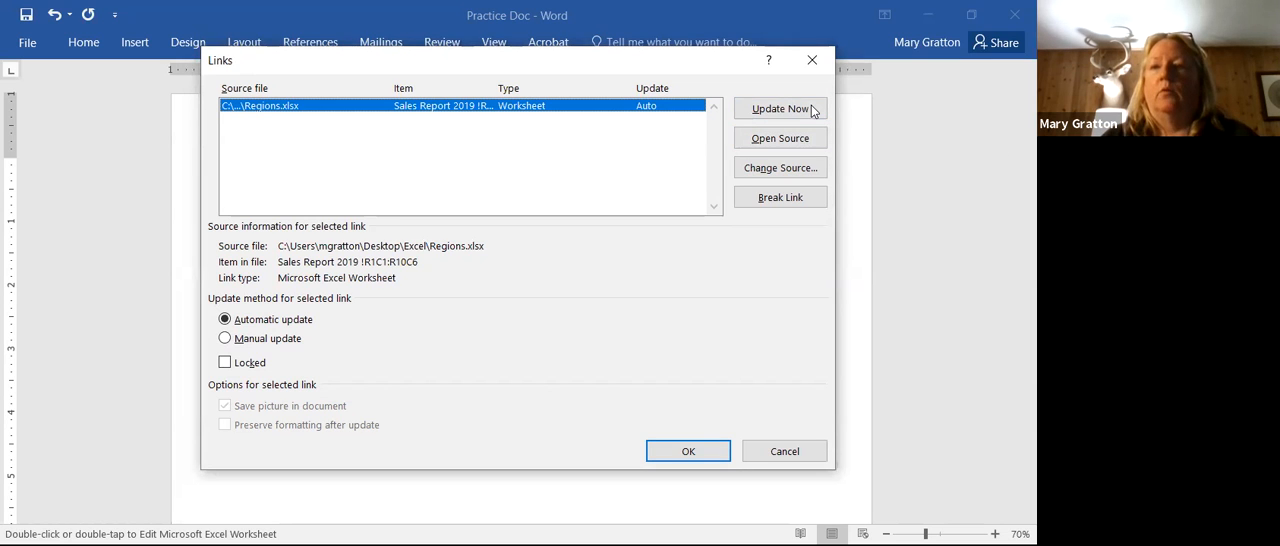
left_click(812, 60)
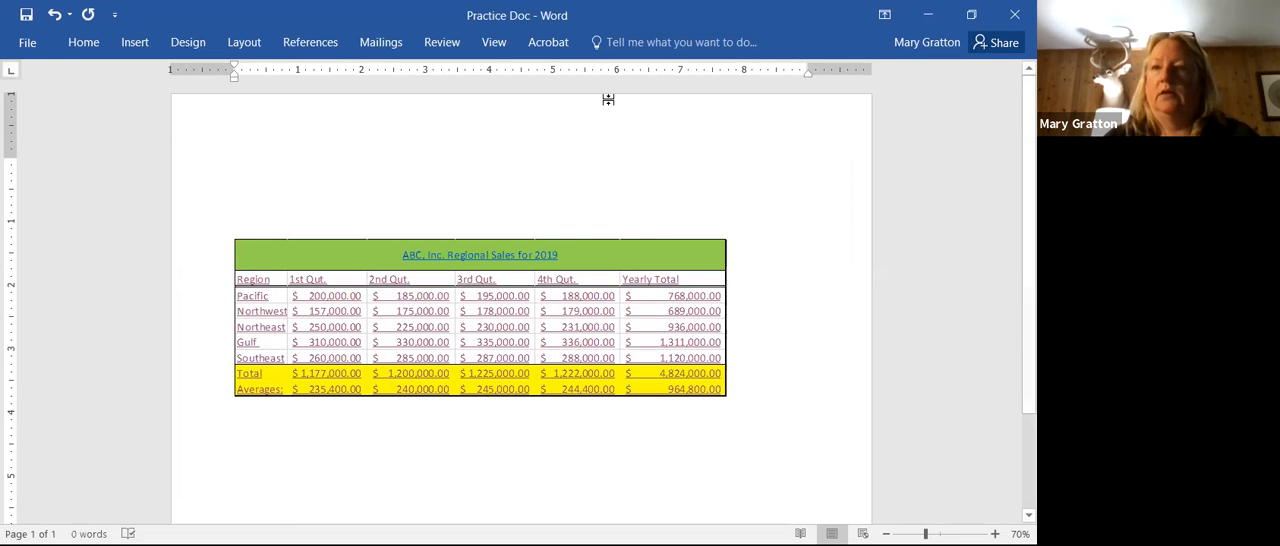
Step: Switch to the Regions workbook in Excel and examine the editing options in its Share Workbook settings
left_click(482, 543)
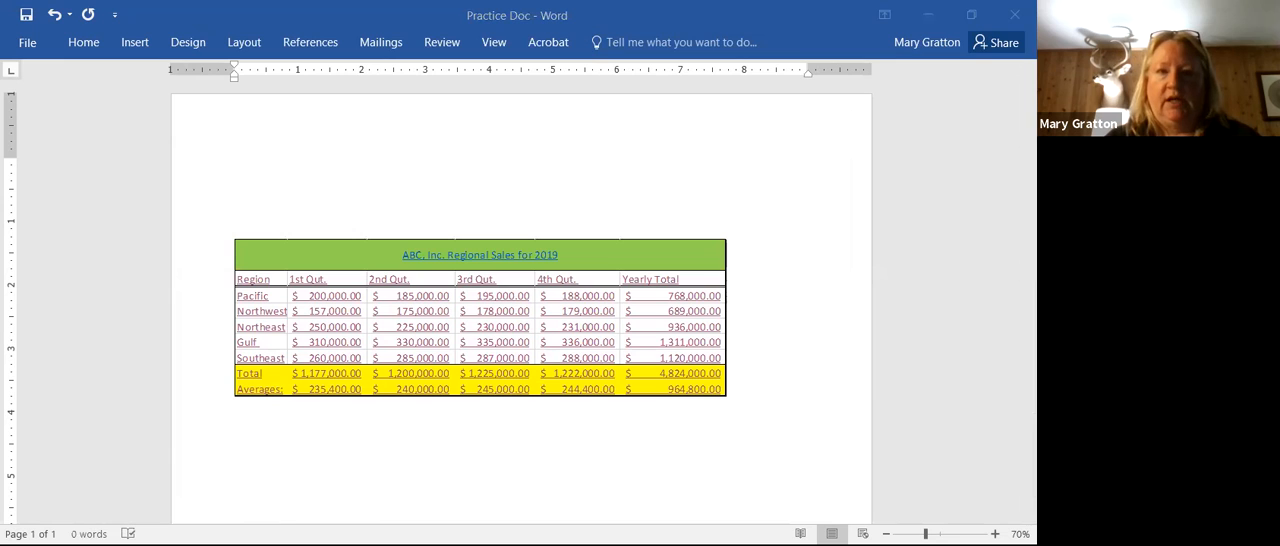
left_click(236, 183)
key("ctrl+i")
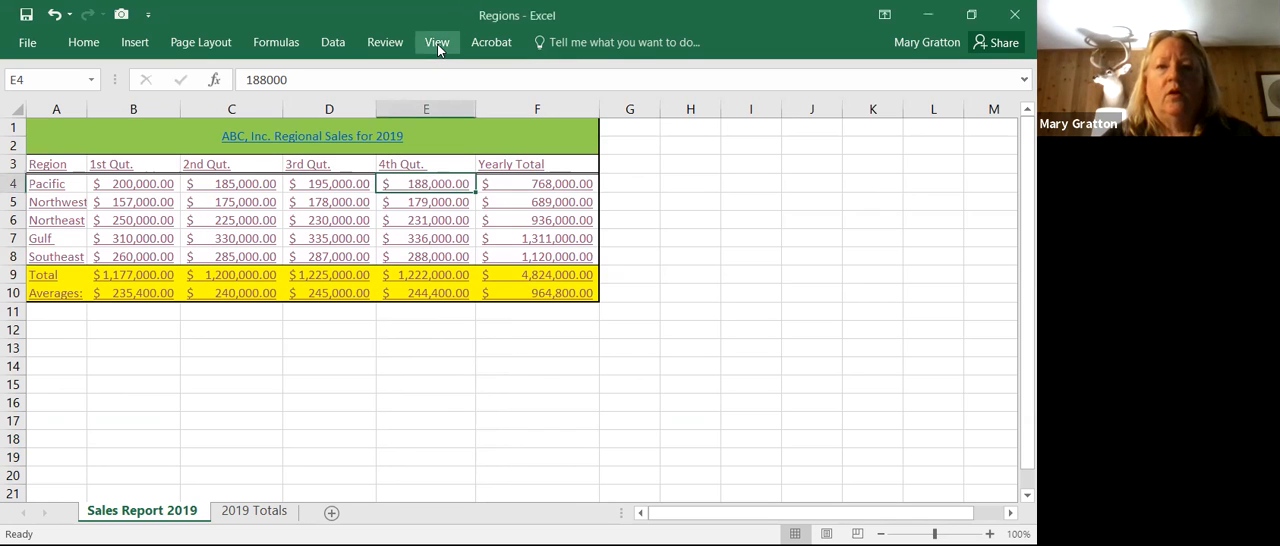
left_click(437, 44)
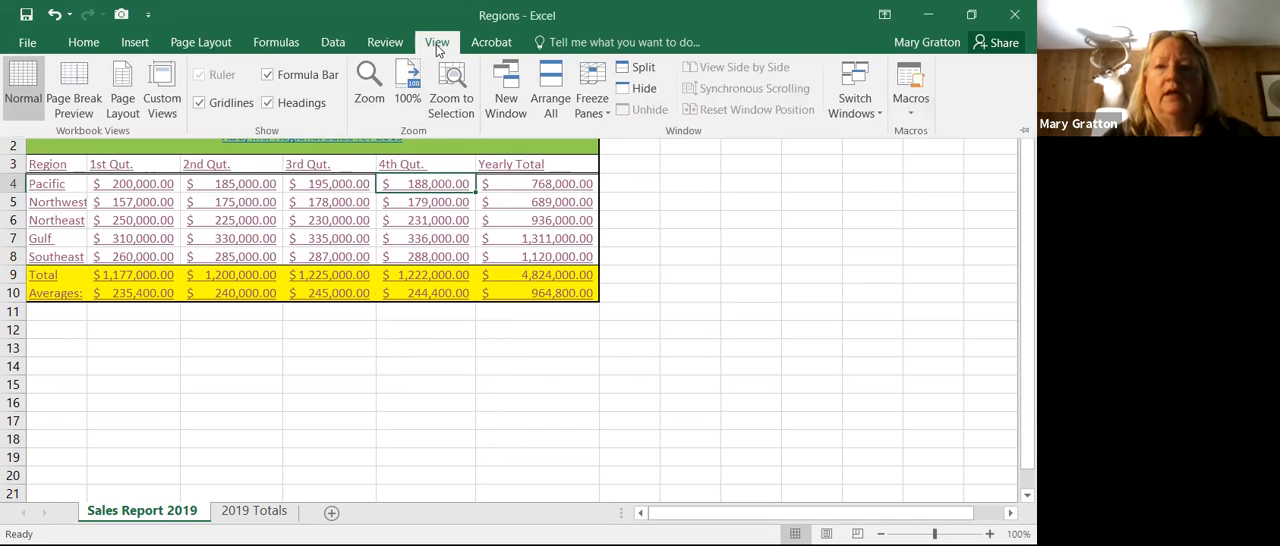
left_click(393, 44)
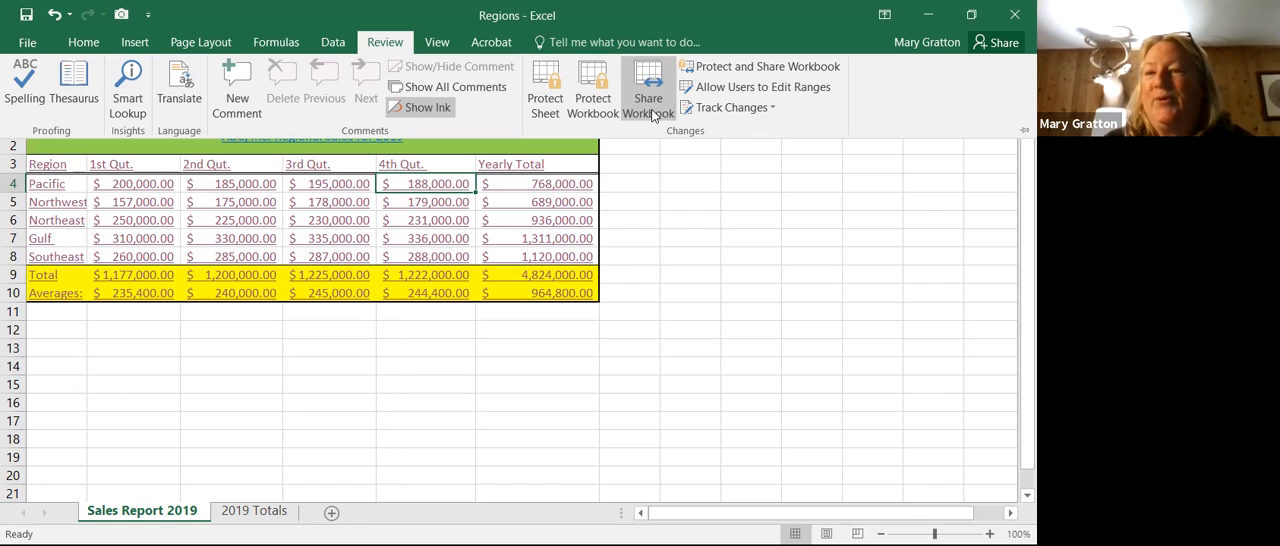
left_click(660, 101)
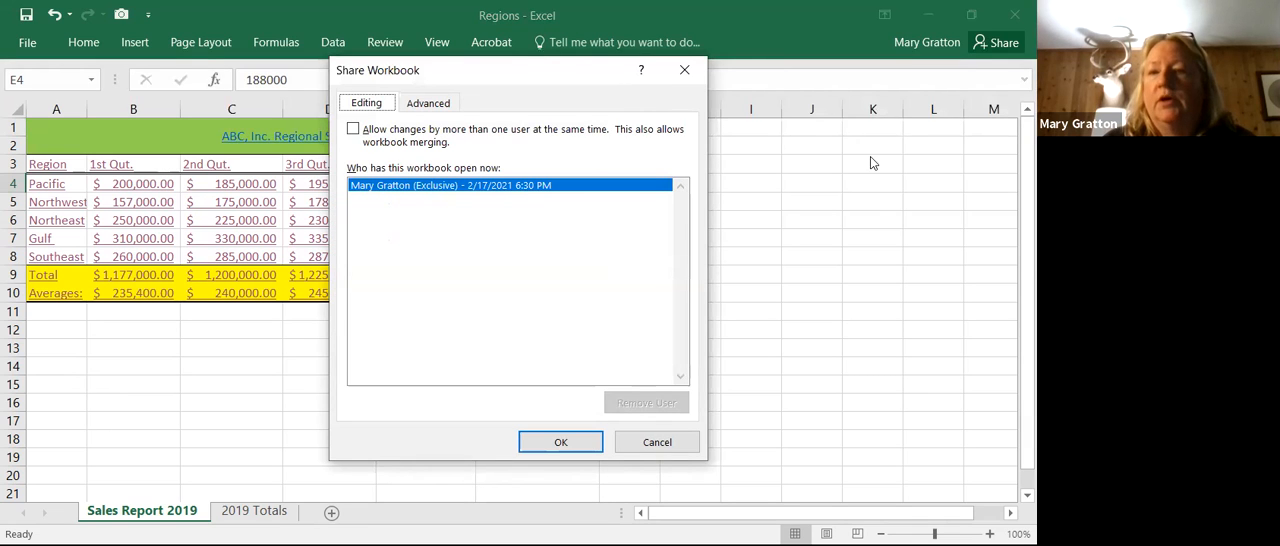
left_click(559, 443)
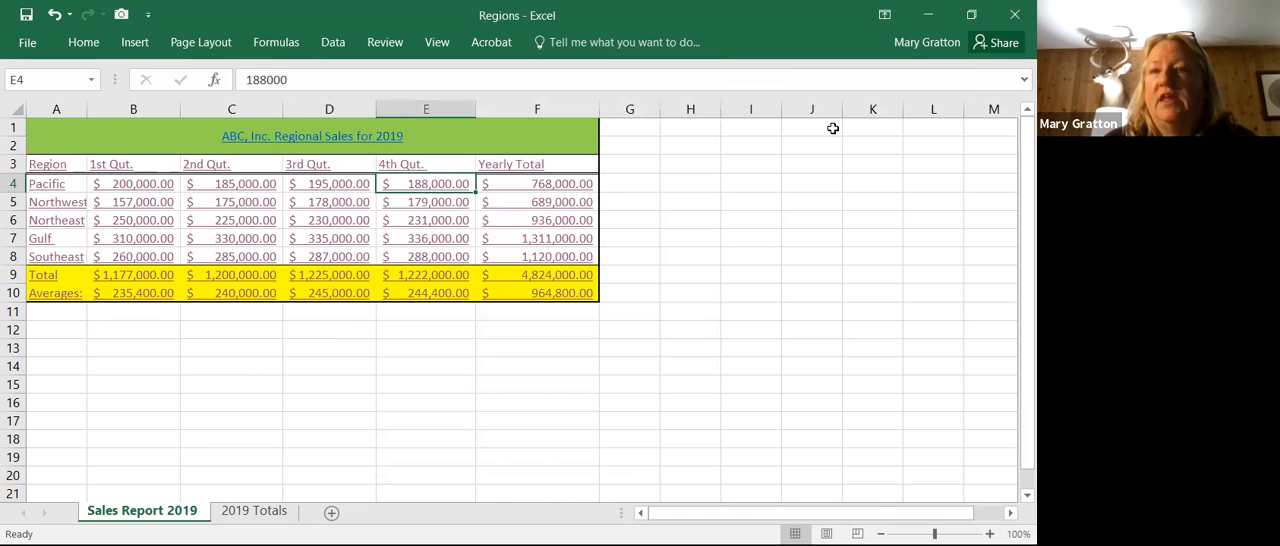
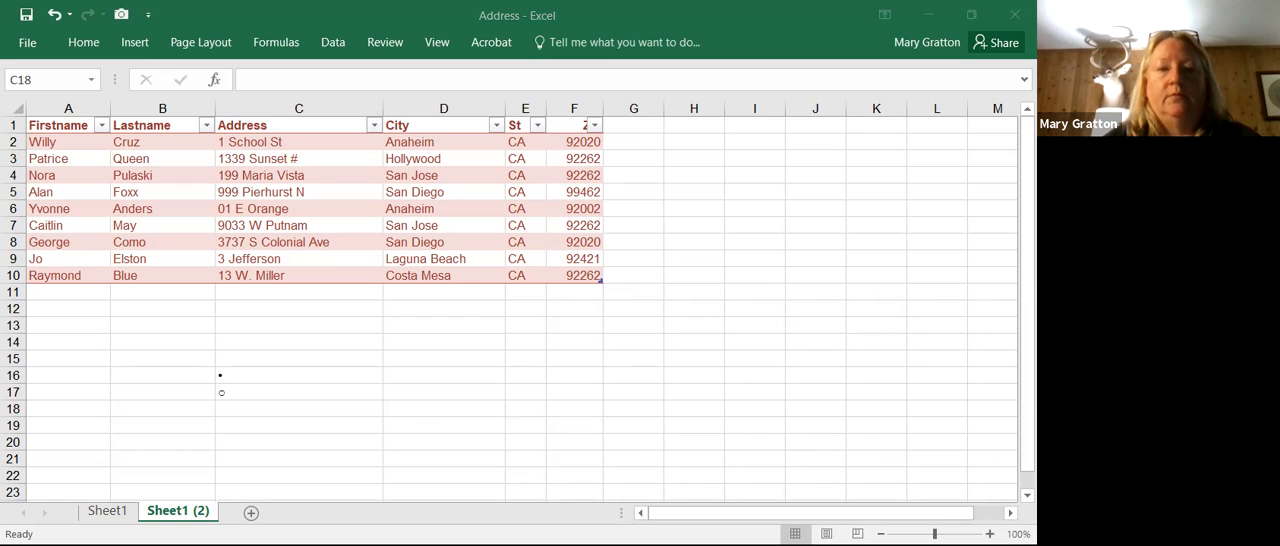
Step: Switch to the blank Word document and start a label mail merge with Microsoft 30 Per Page address labels, 1" by 2.63"
left_click(350, 408)
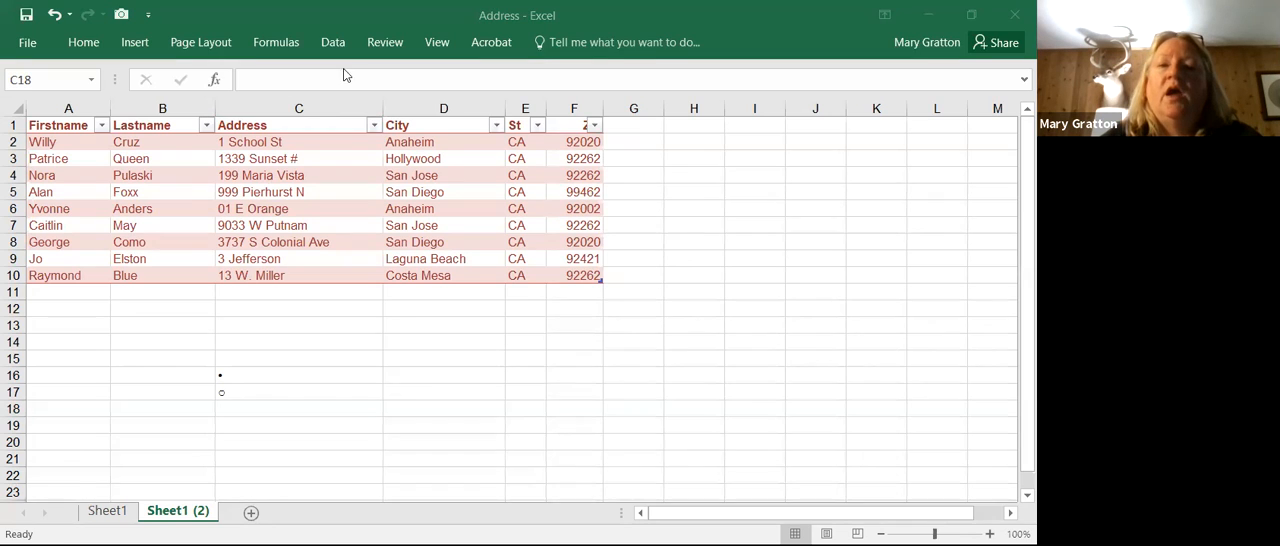
key("alt+Tab")
left_click(376, 44)
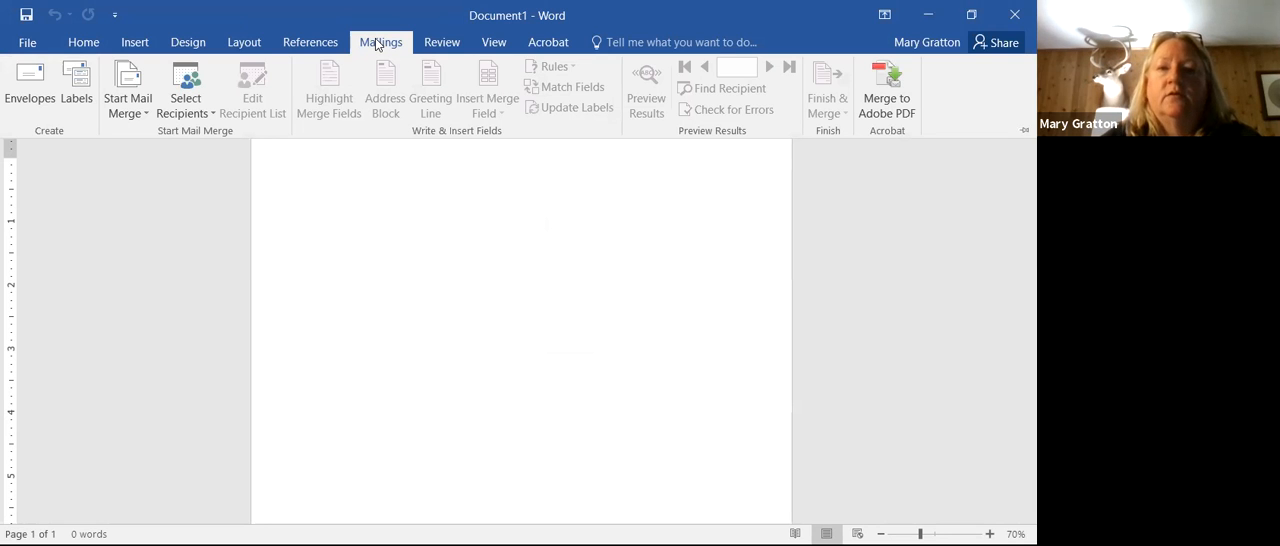
left_click(146, 111)
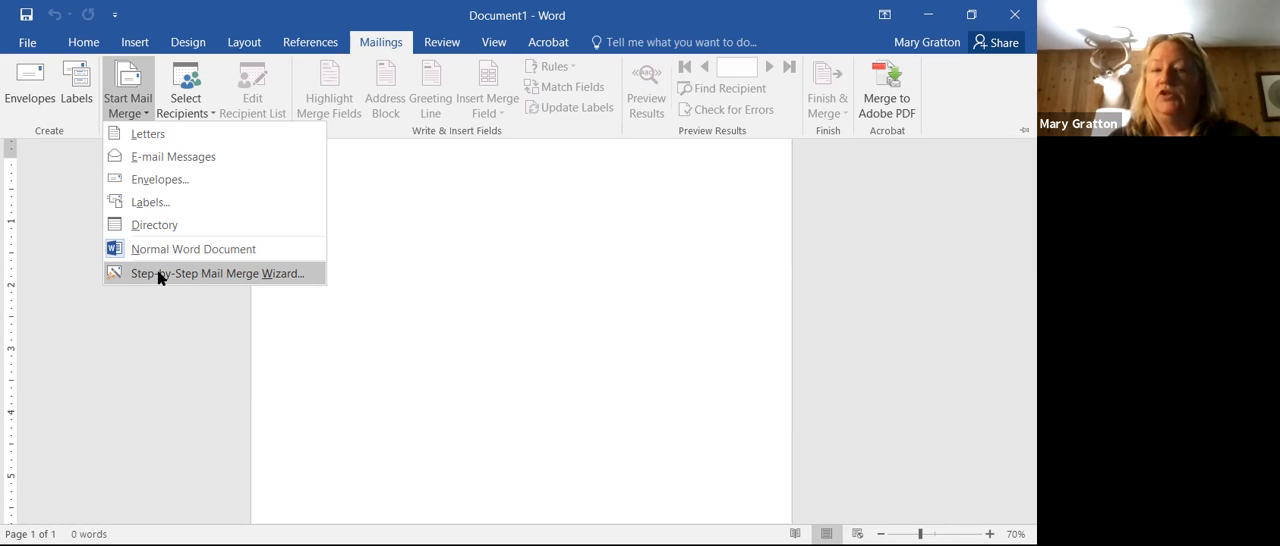
left_click(150, 202)
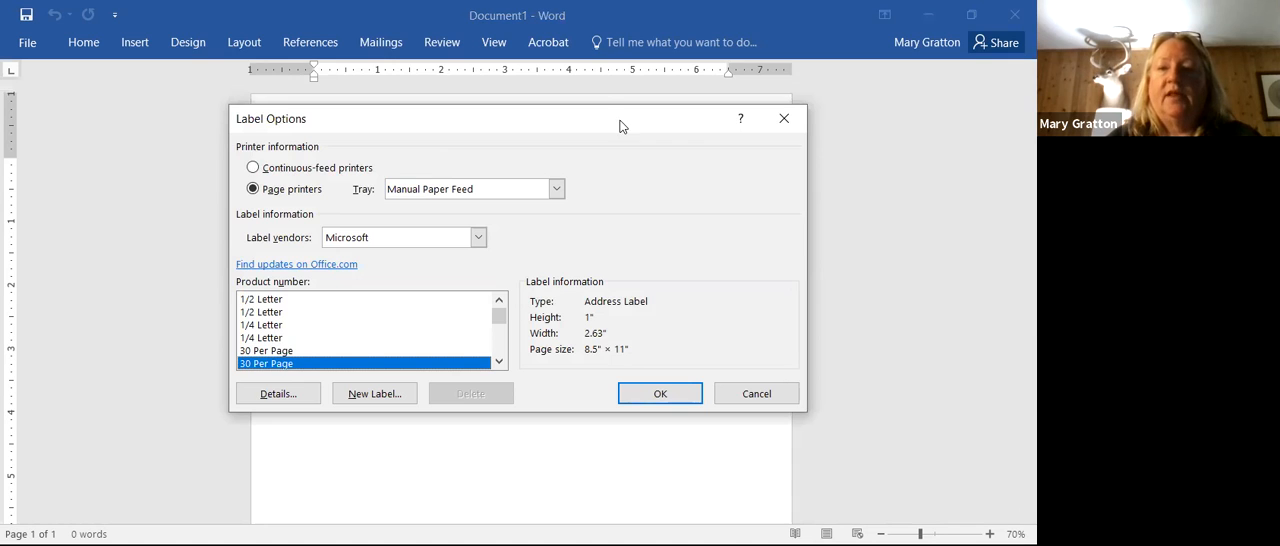
left_click_drag(617, 120, 535, 16)
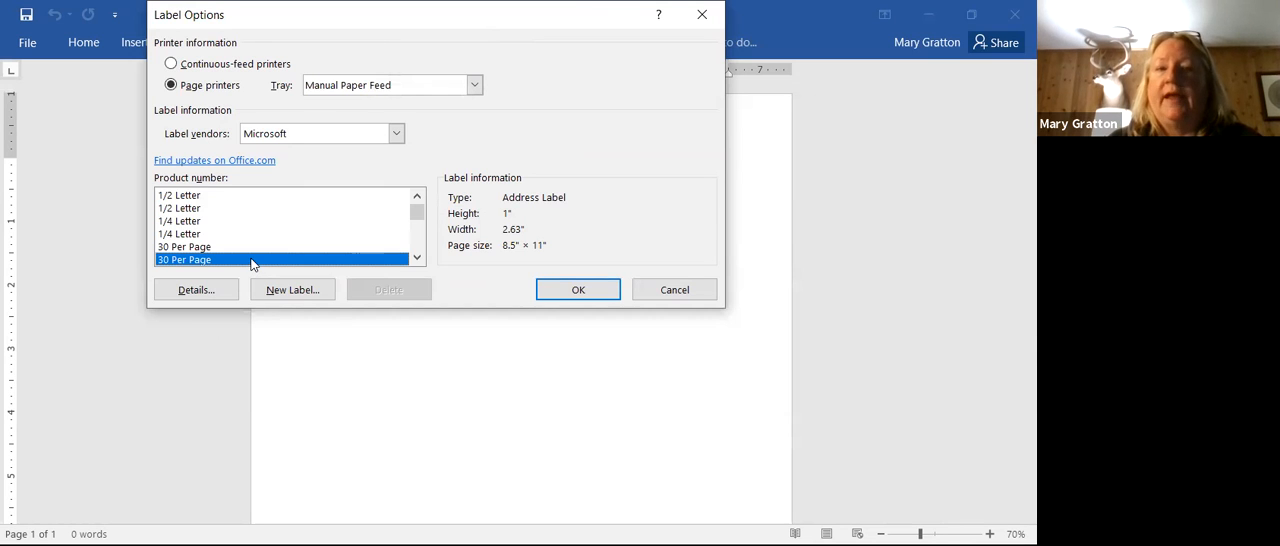
left_click(574, 290)
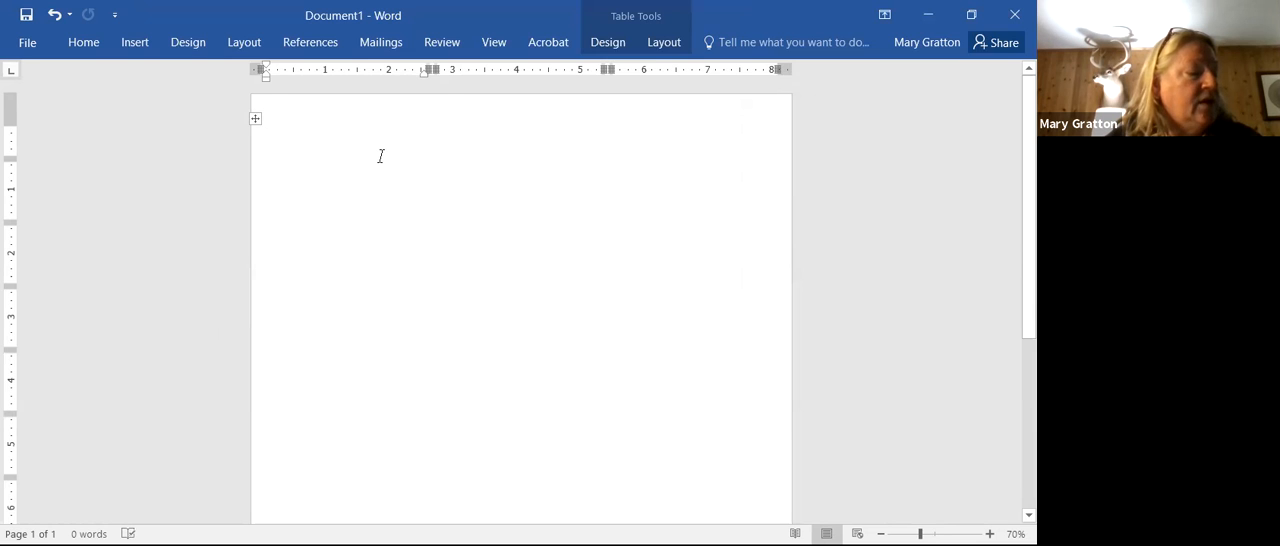
Step: Use the Address workbook from the Excel folder as the existing recipient list, choosing the 'Sheet1 (2)$' table with first-row column headers
left_click(384, 45)
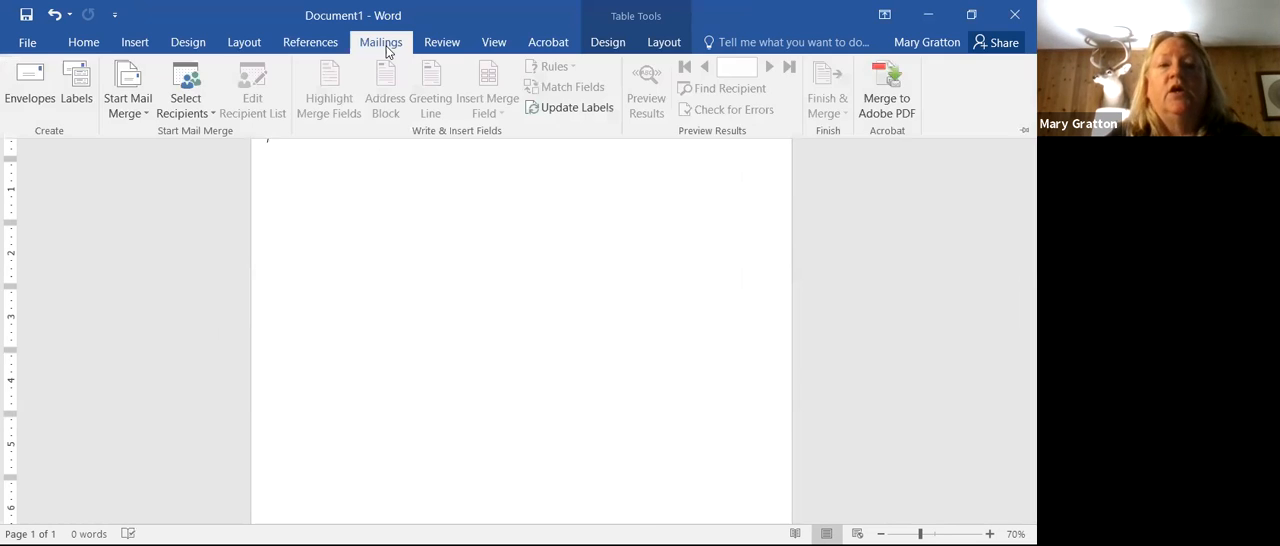
left_click(214, 109)
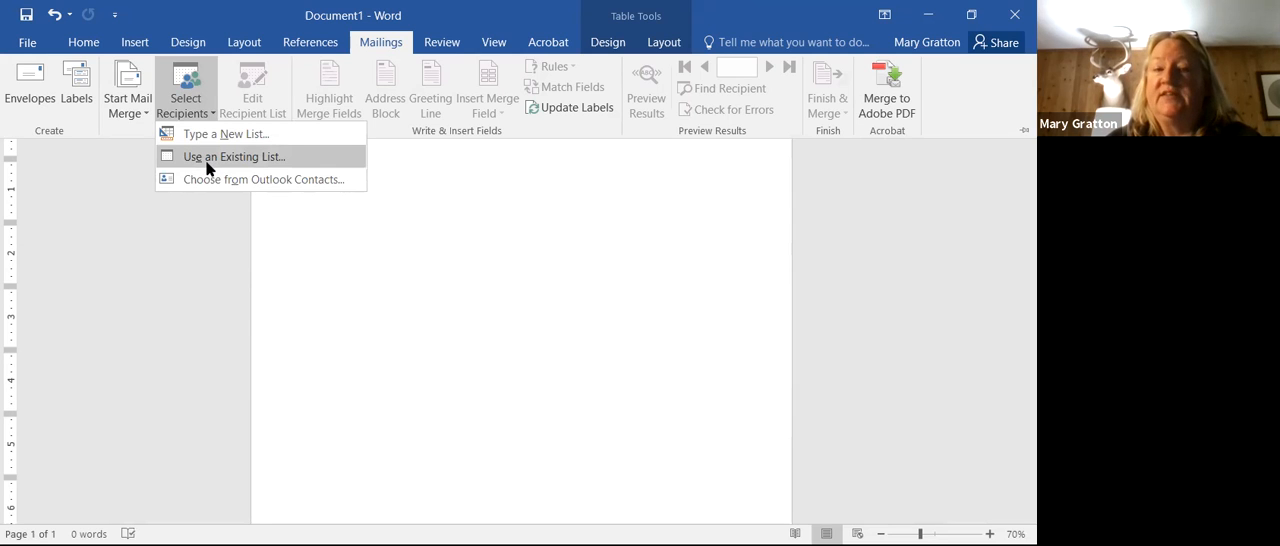
left_click(207, 160)
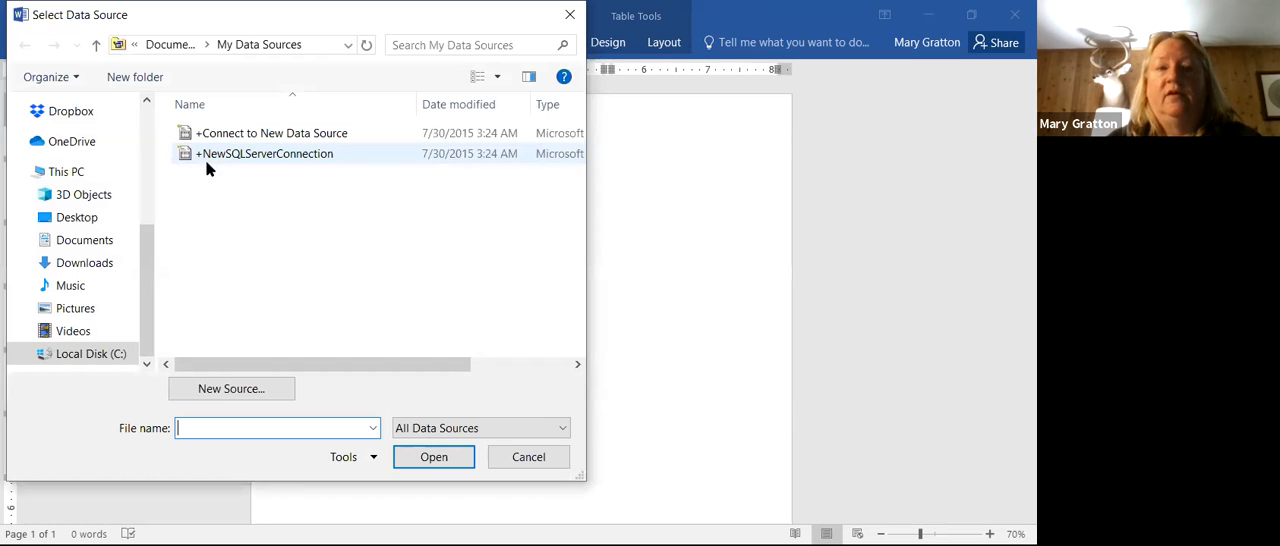
left_click_drag(138, 298, 137, 143)
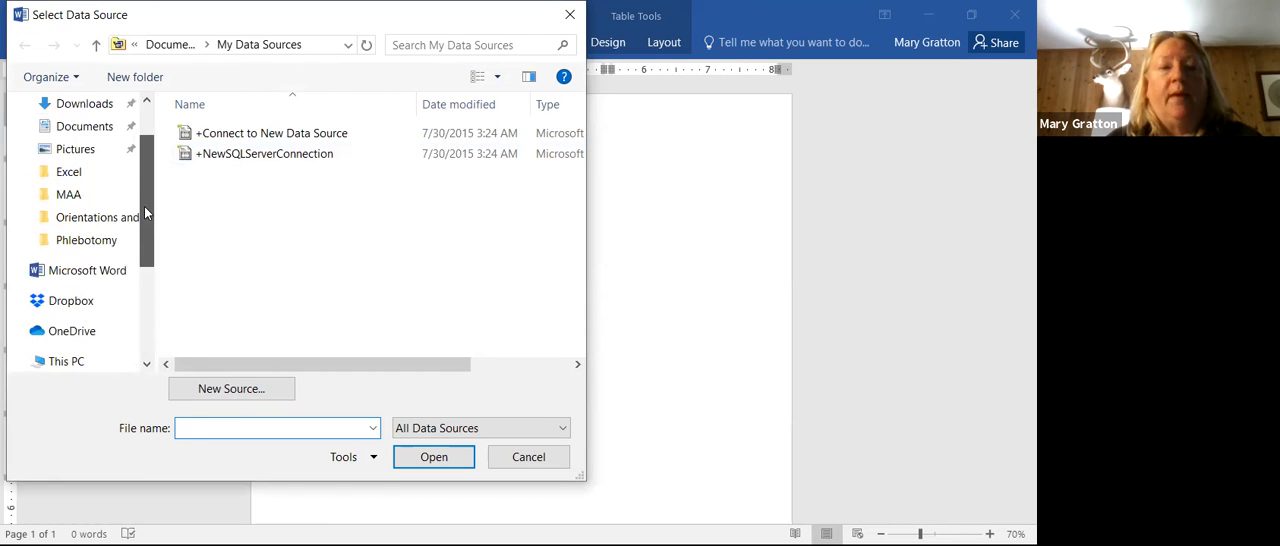
left_click(89, 176)
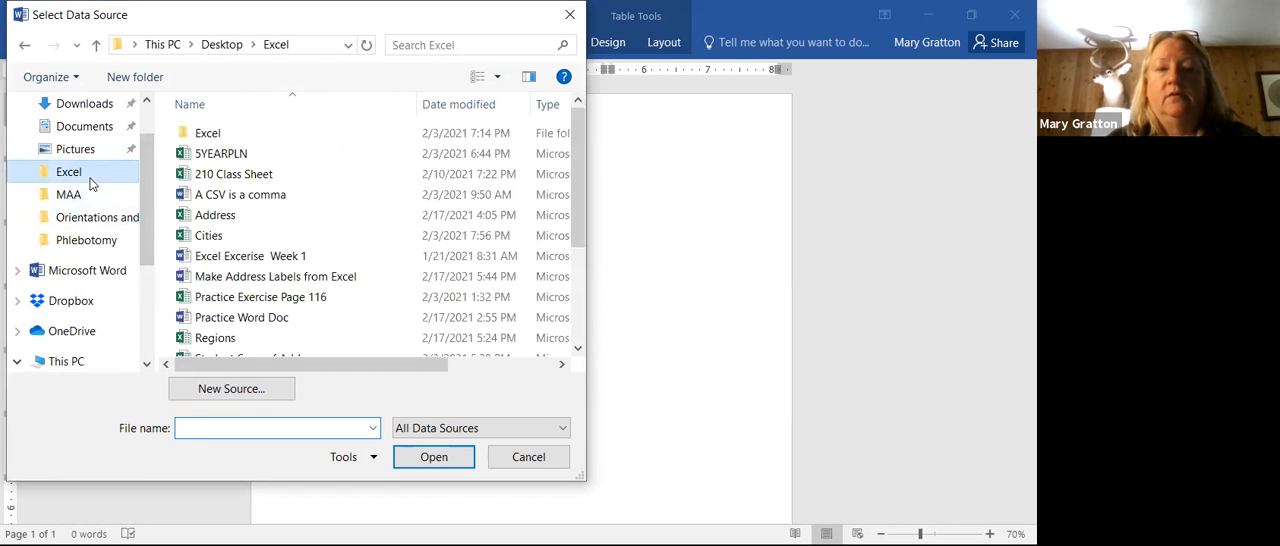
left_click(229, 222)
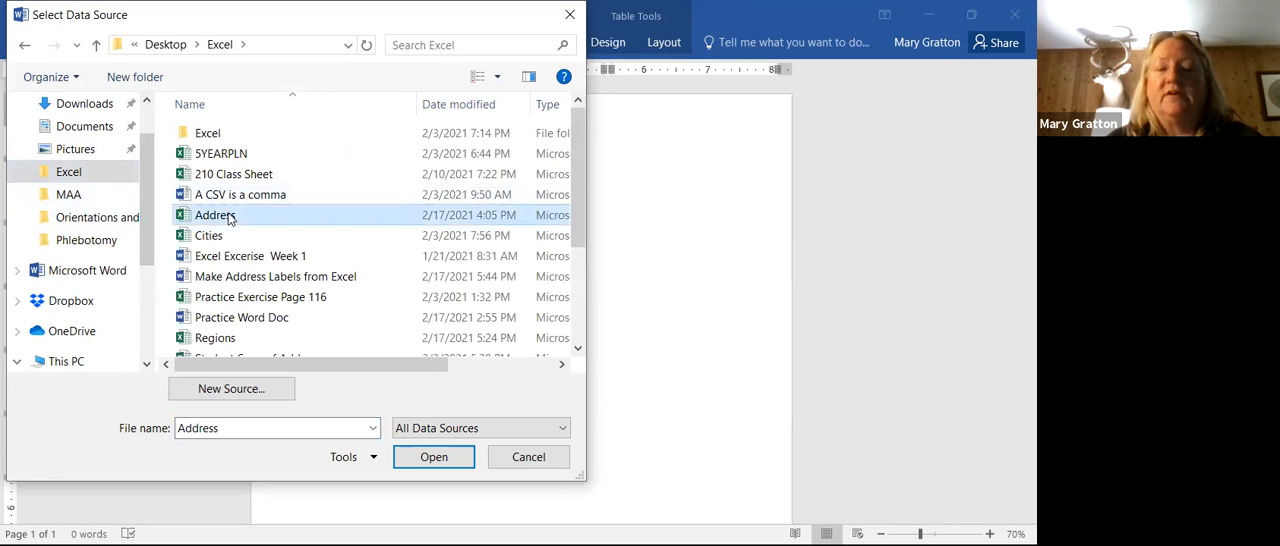
left_click(425, 460)
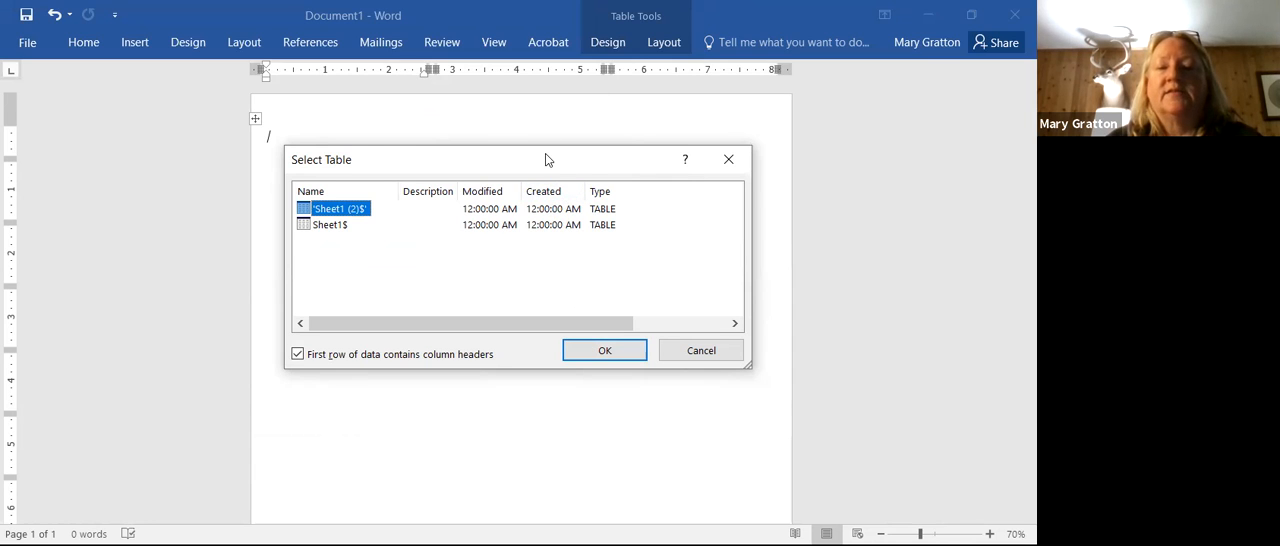
left_click_drag(546, 156, 536, 110)
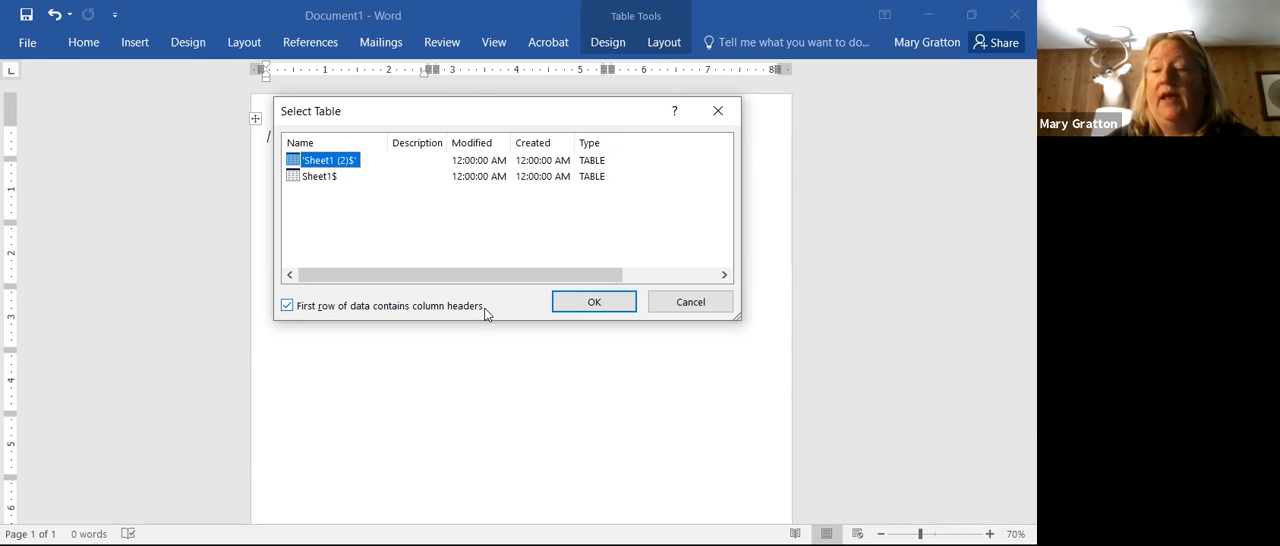
left_click(592, 302)
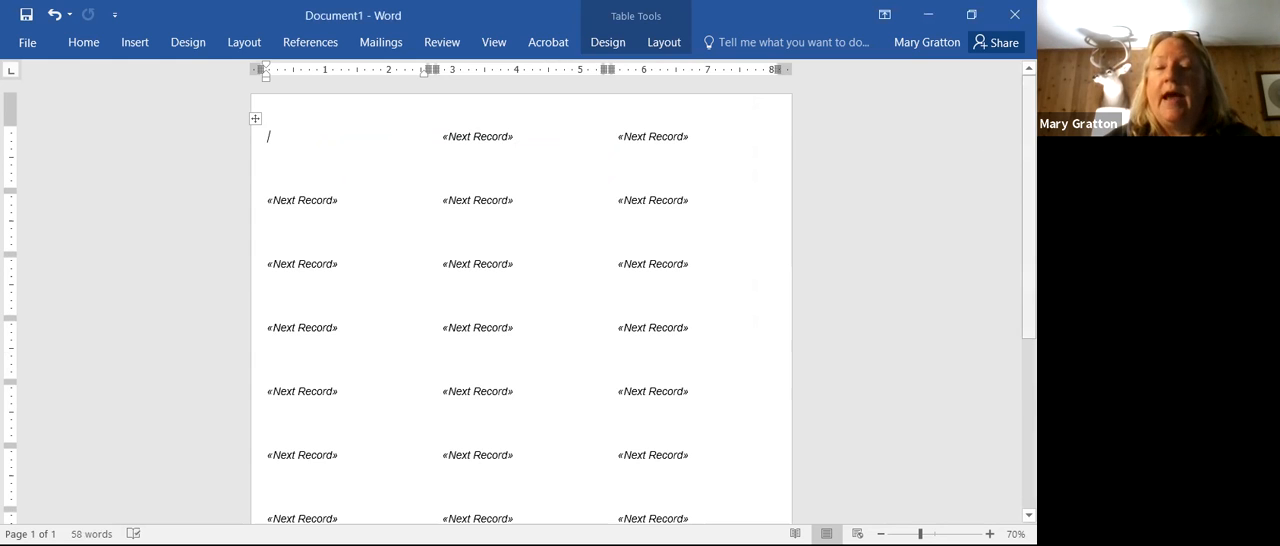
scroll(521, 300, "down", 1)
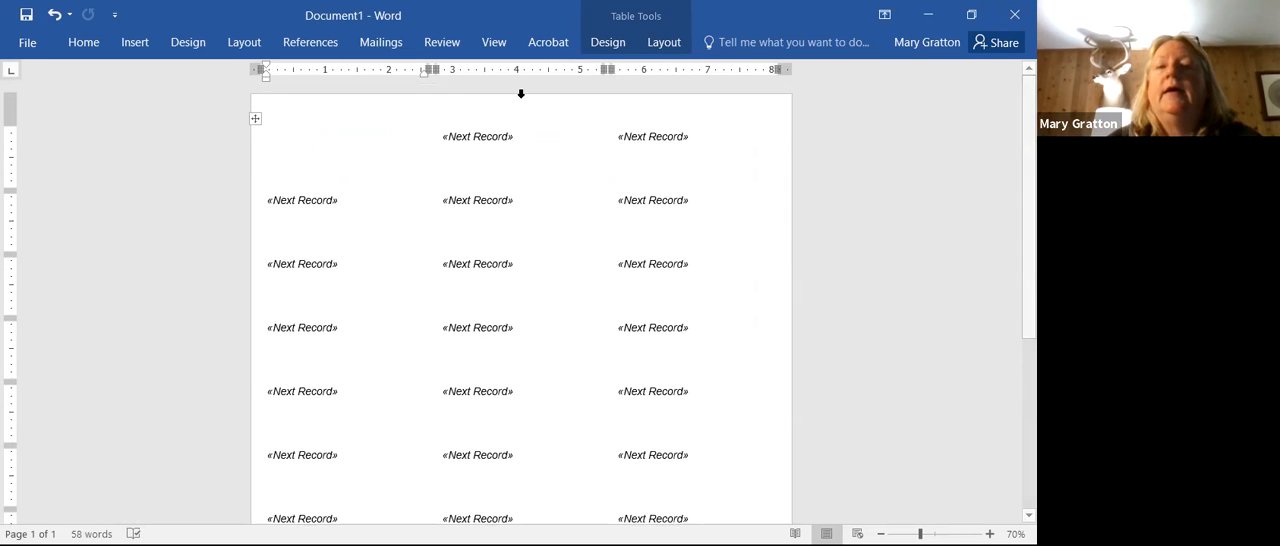
left_click(379, 44)
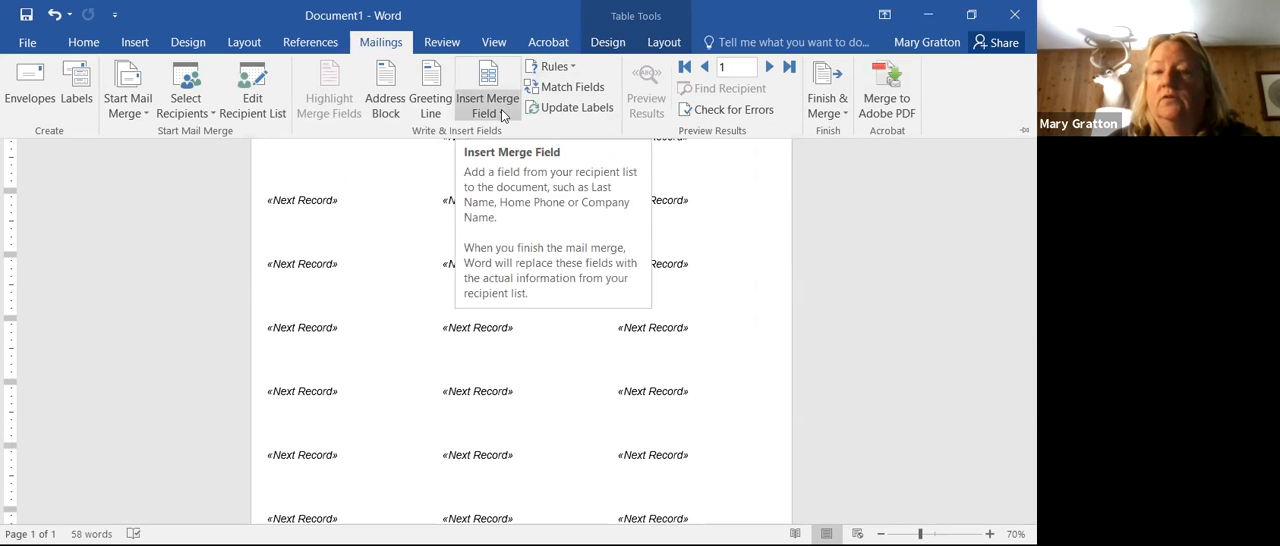
left_click(502, 113)
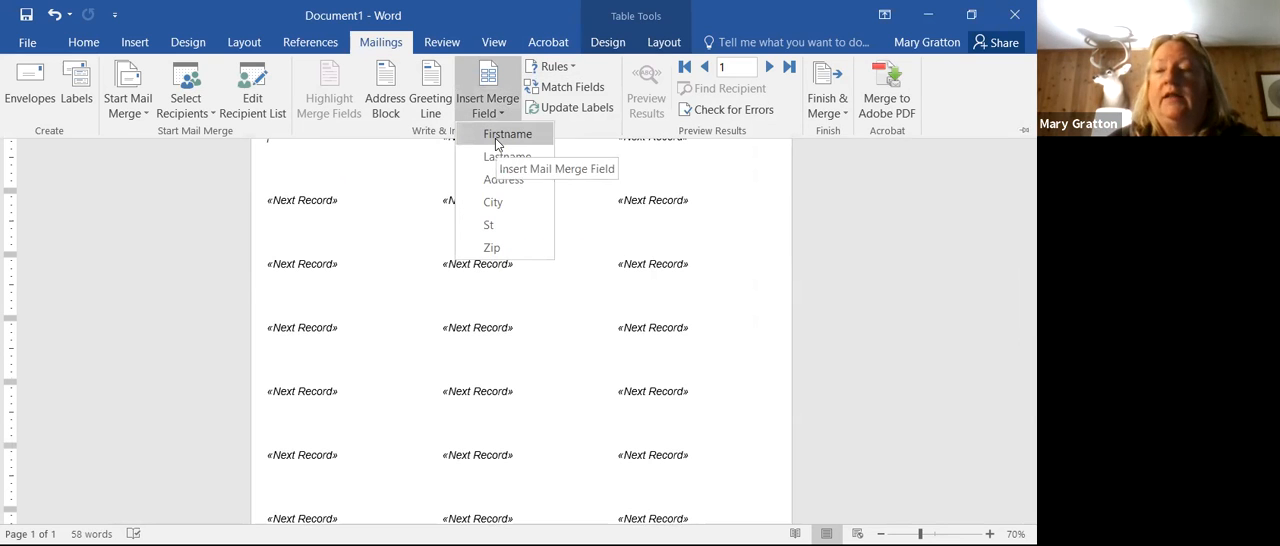
left_click(968, 251)
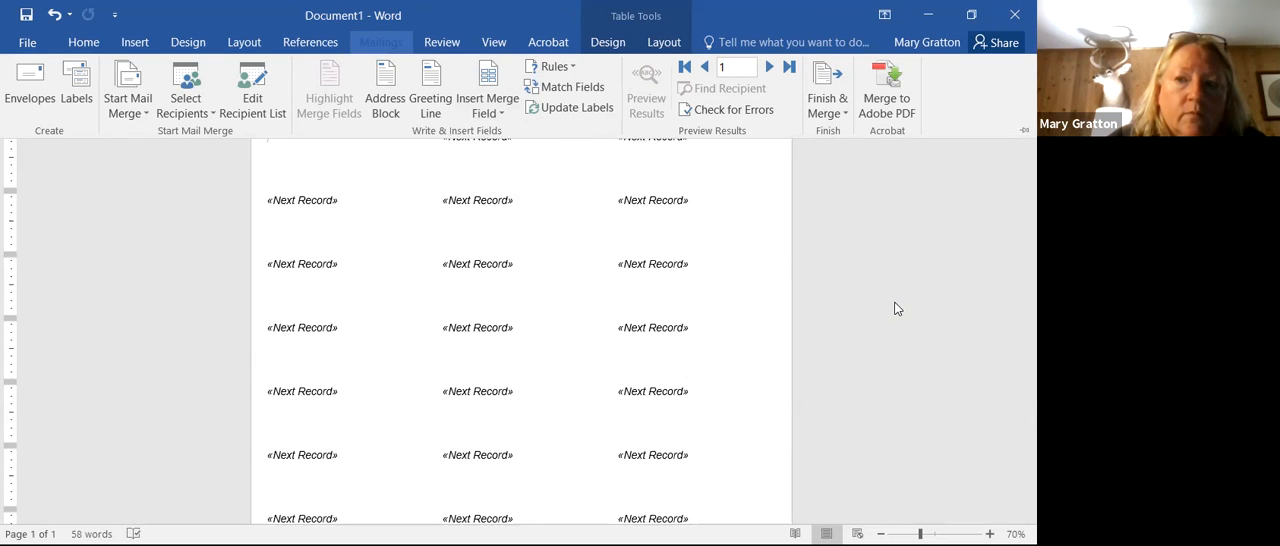
key("ctrl+F1")
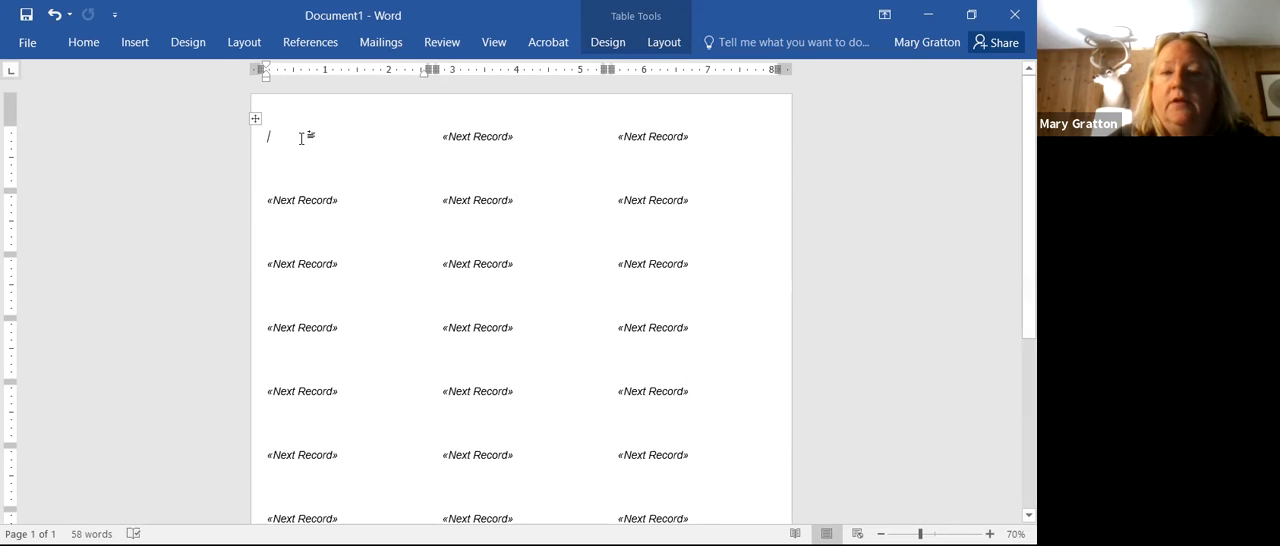
Step: Insert the Firstname merge field into the first label and remove the extra duplicate of it
left_click(384, 46)
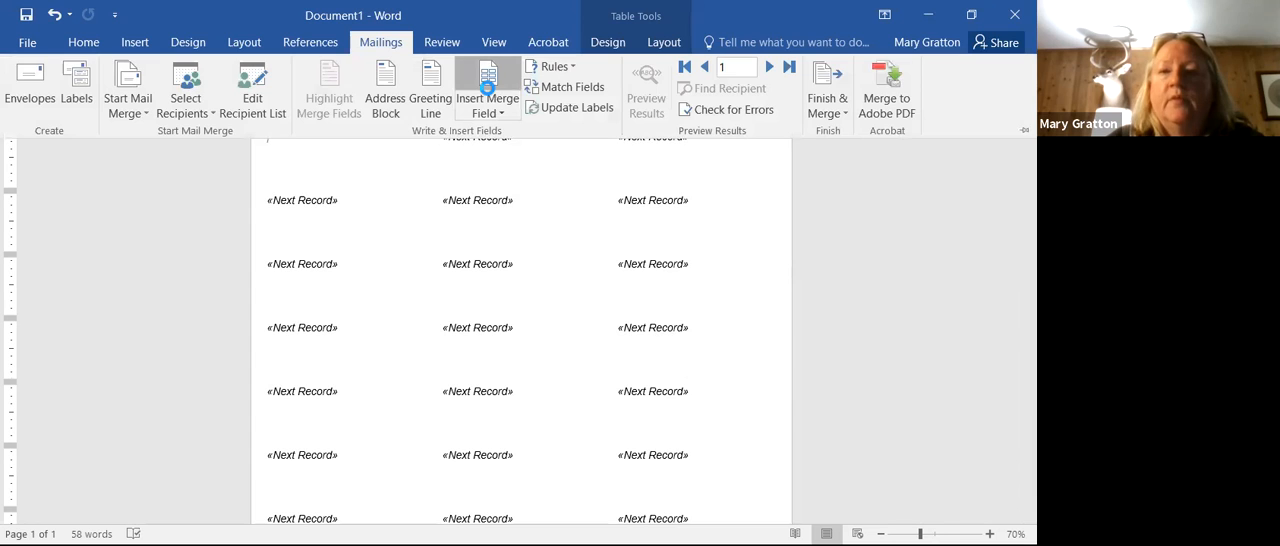
left_click(488, 90)
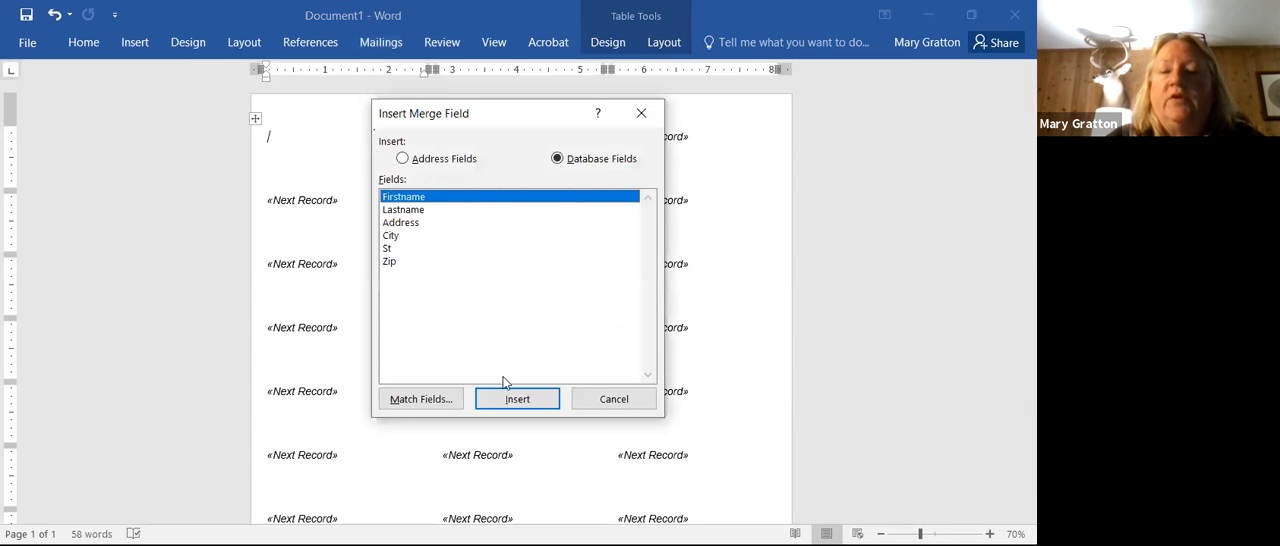
left_click(517, 401)
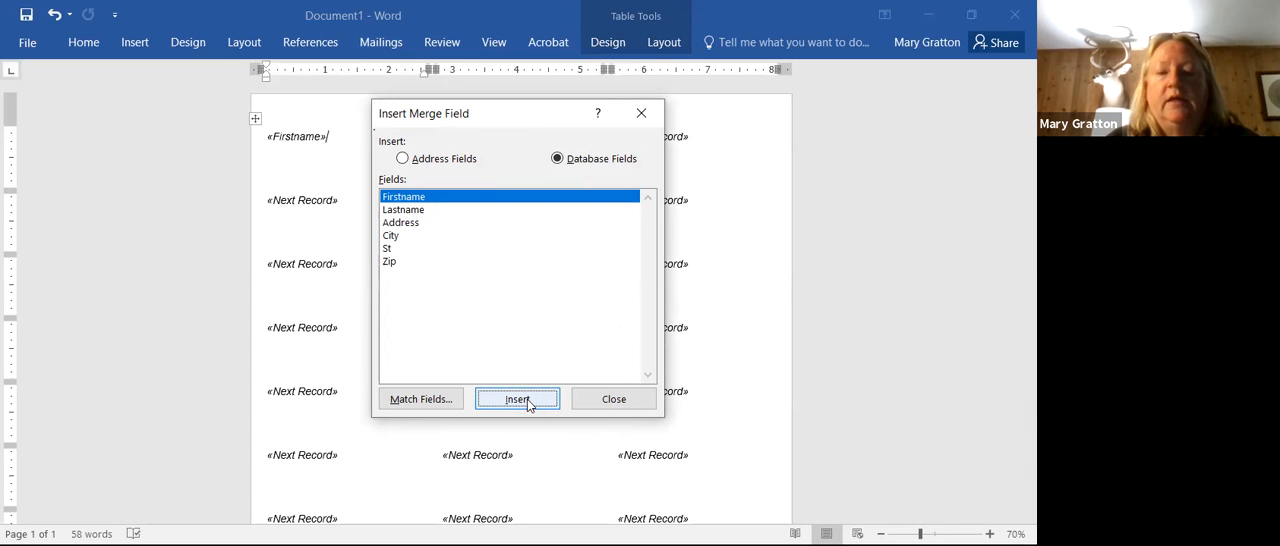
left_click(526, 401)
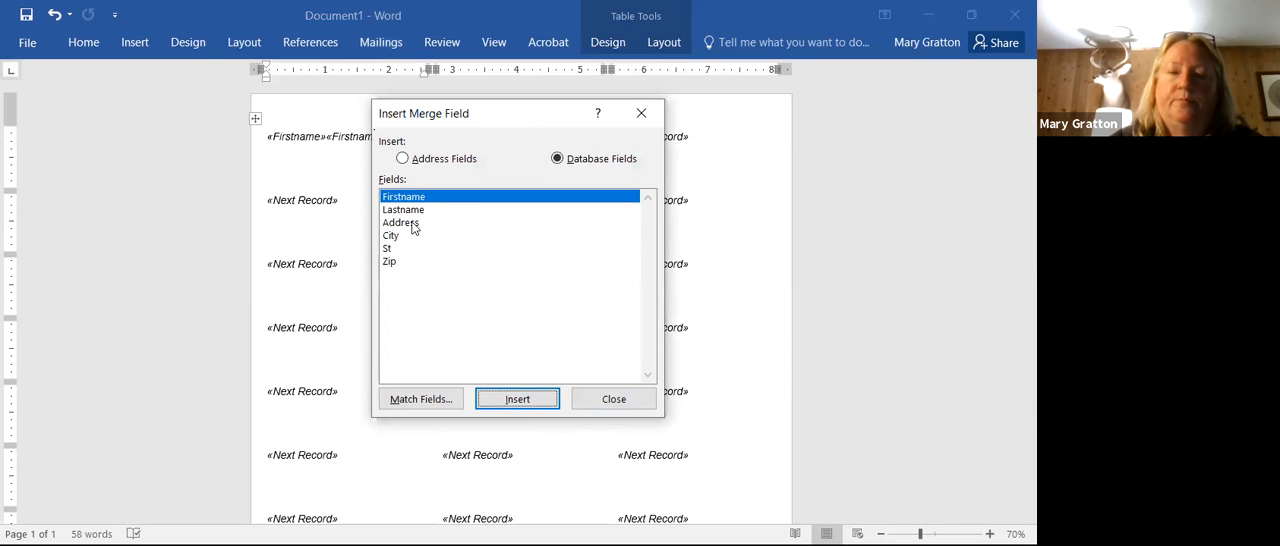
left_click(588, 404)
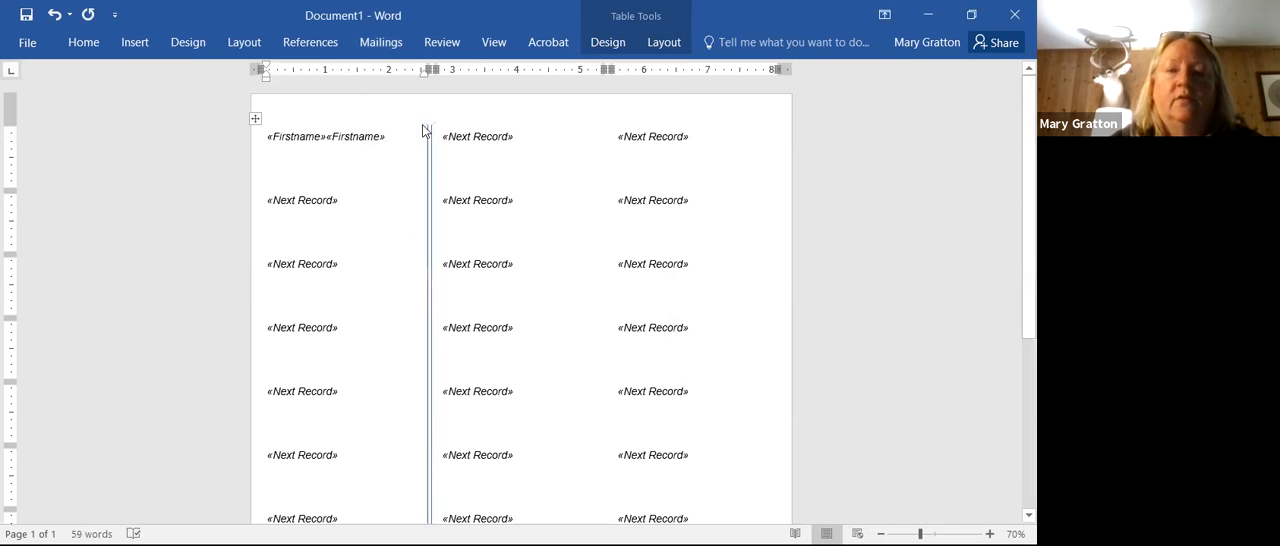
key("Delete")
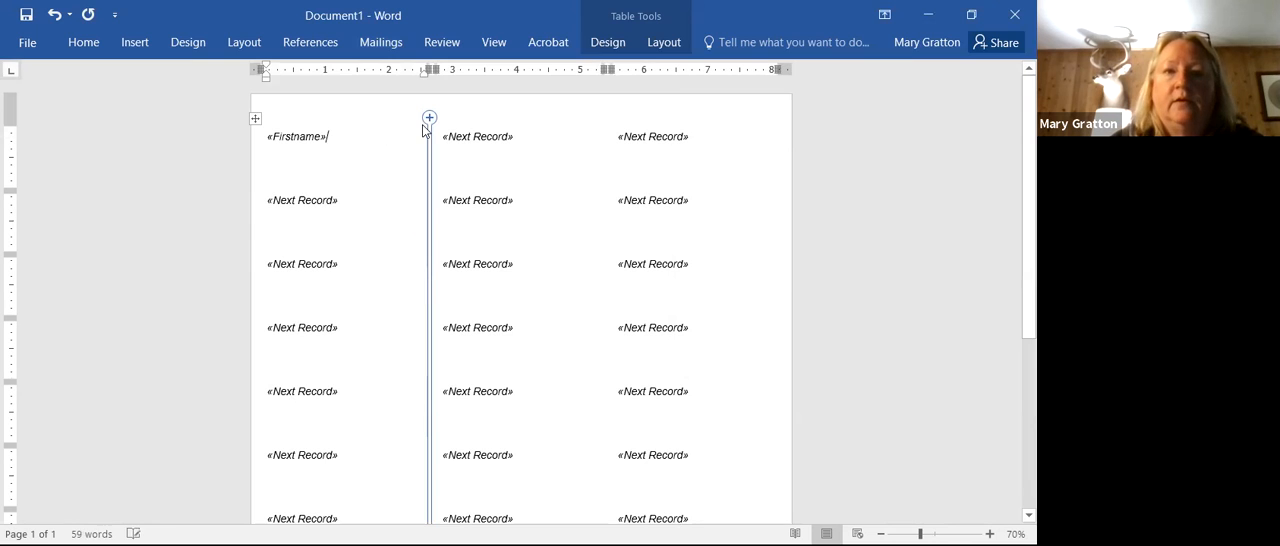
Step: Insert the Lastname merge field after Firstname in the first label
left_click(381, 36)
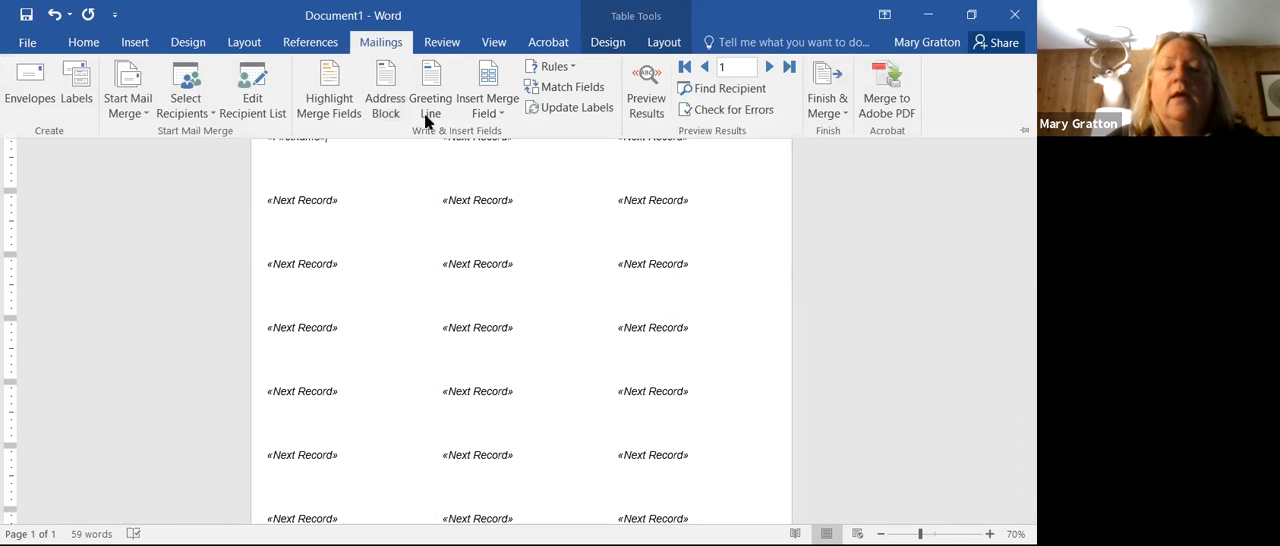
left_click(488, 110)
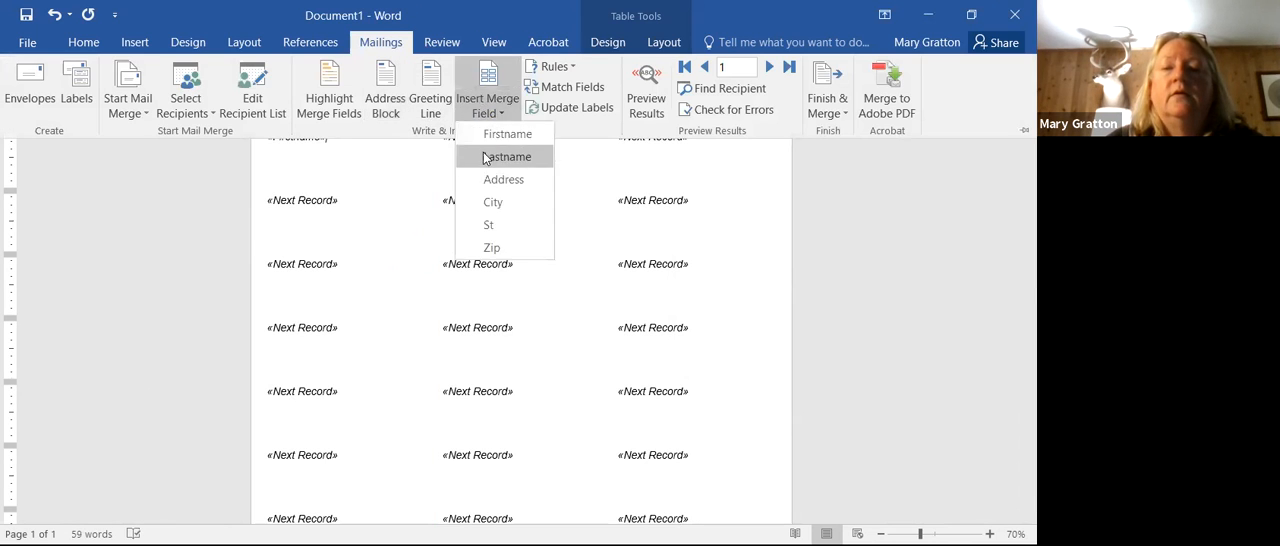
left_click(506, 157)
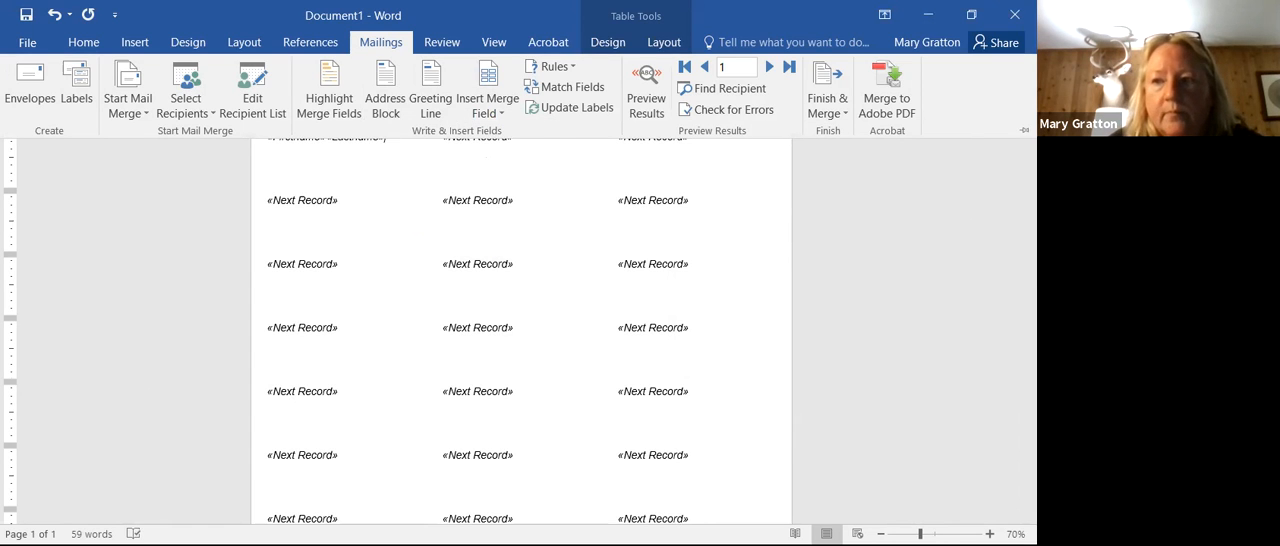
Step: Add the Address merge field on a new line below the name fields in the first label
left_click(390, 145)
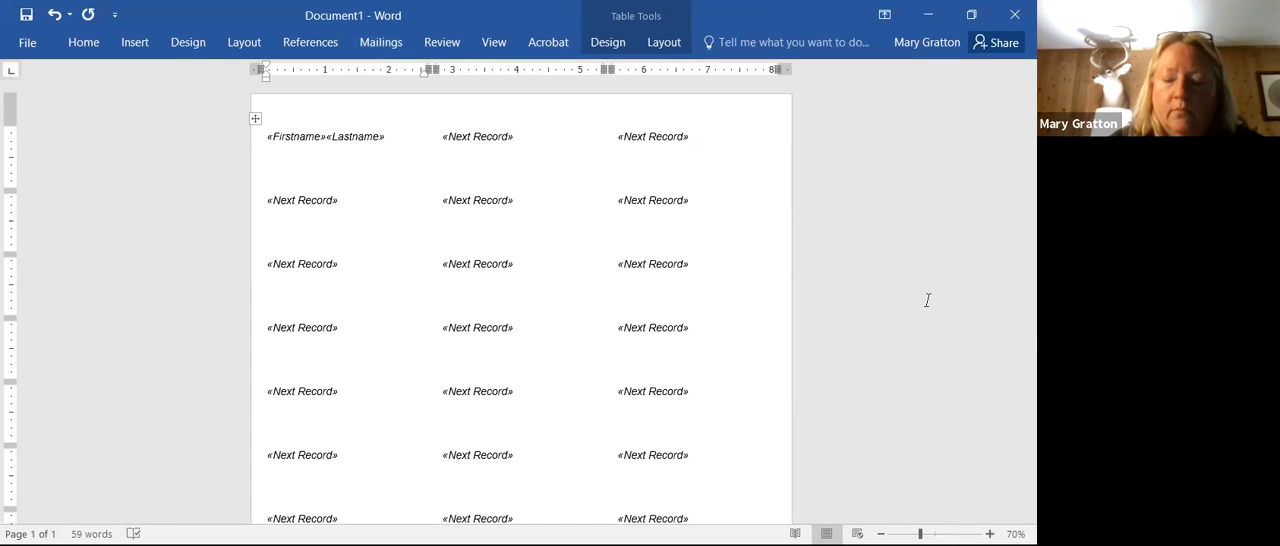
left_click(381, 42)
left_click(488, 103)
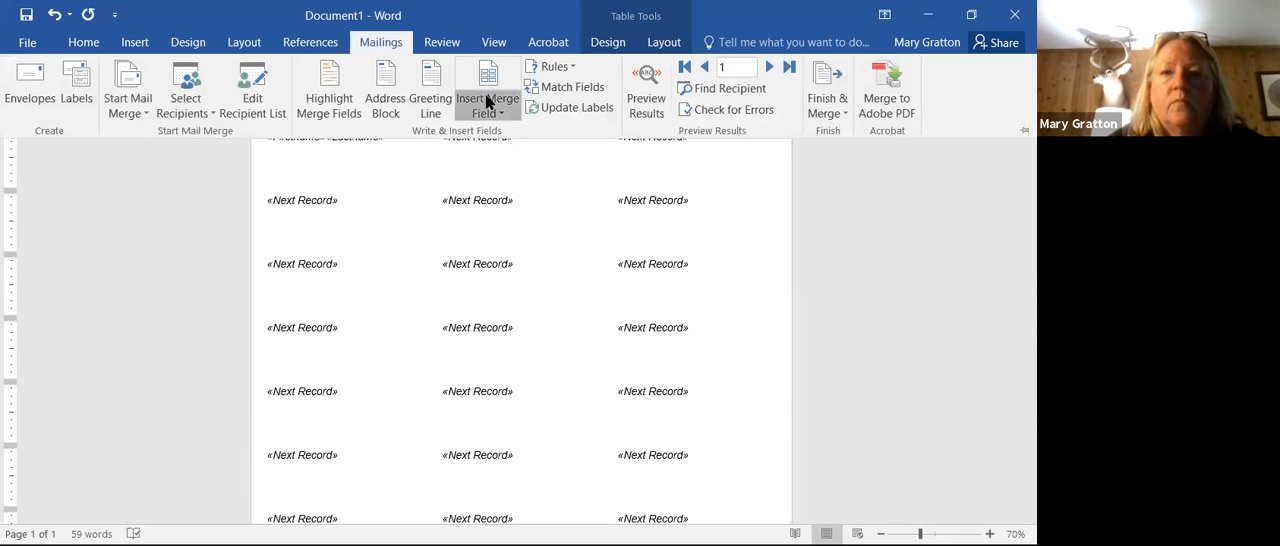
left_click(490, 179)
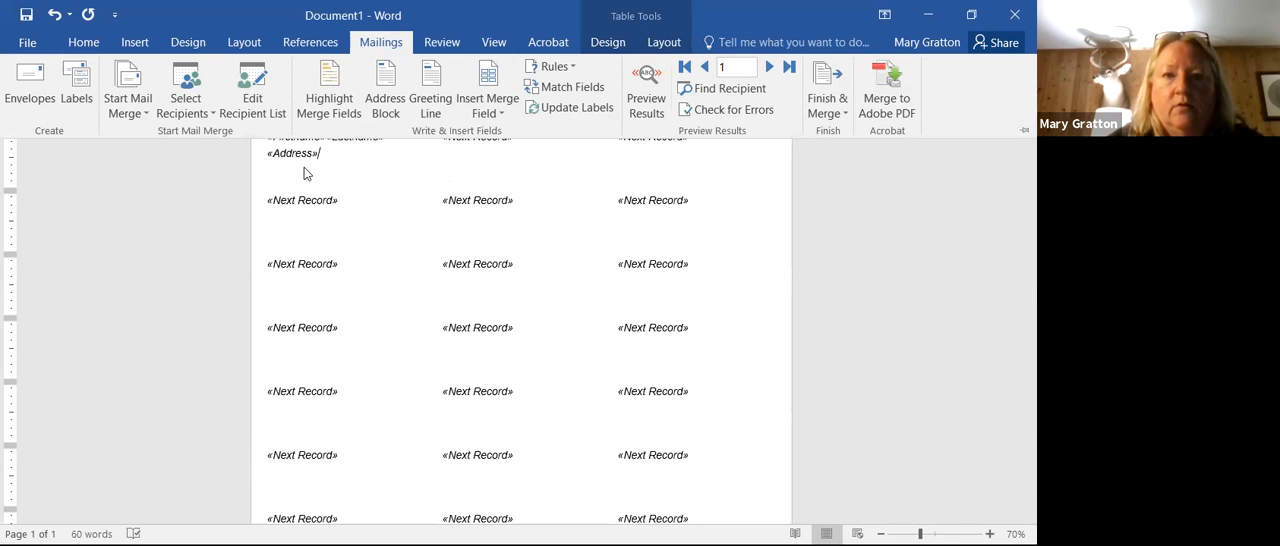
key("ctrl+F1")
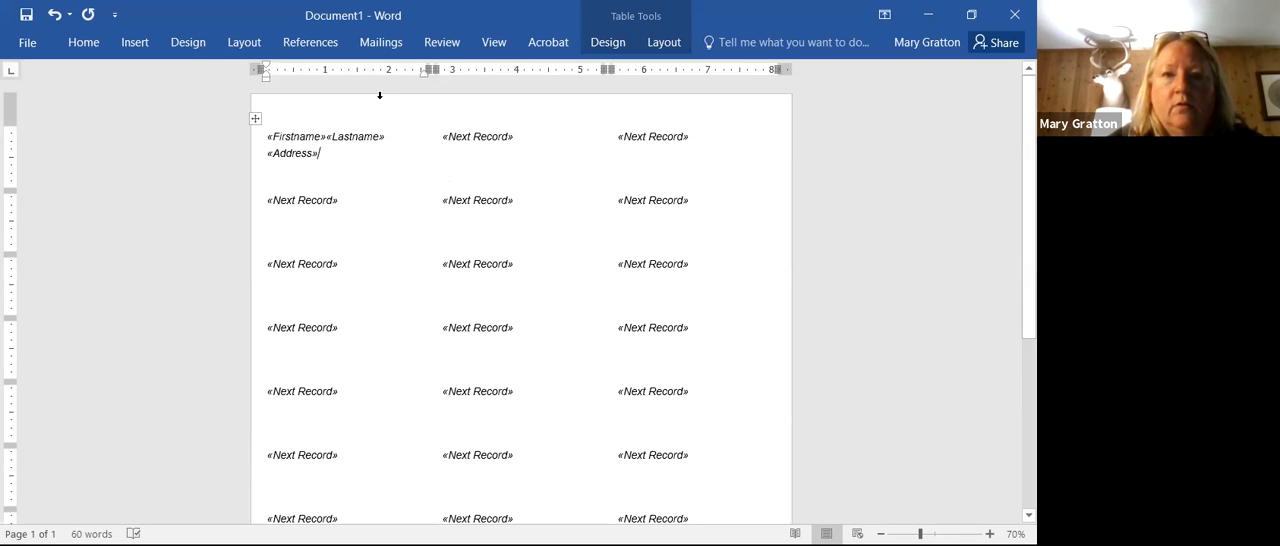
Step: Insert the City, St and Zip merge fields after the Address field in the first label
left_click(435, 44)
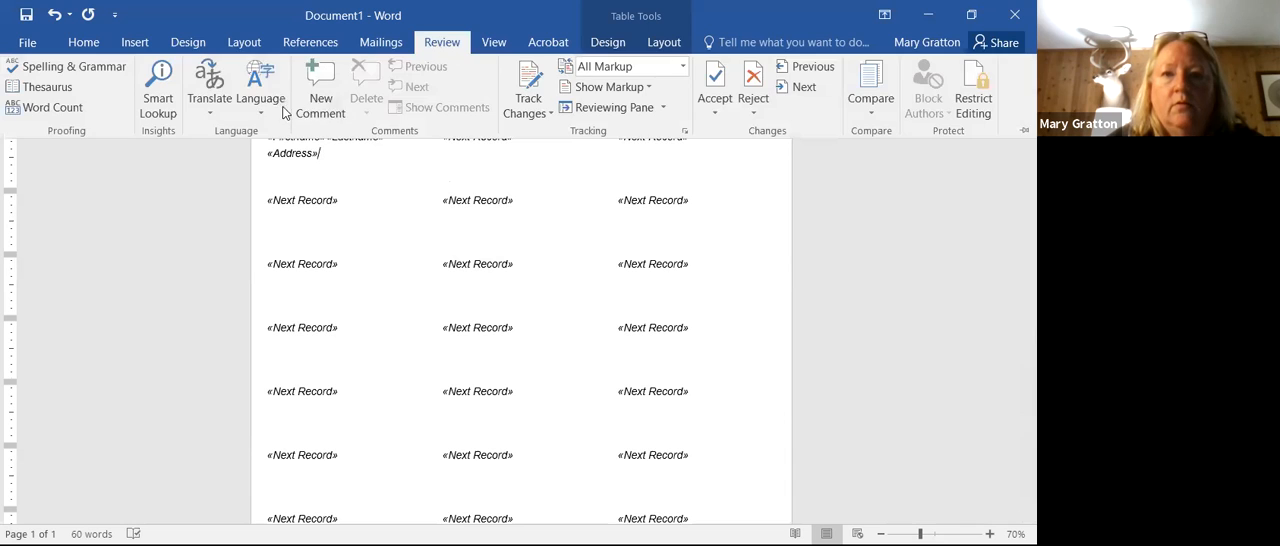
left_click(369, 46)
left_click(499, 77)
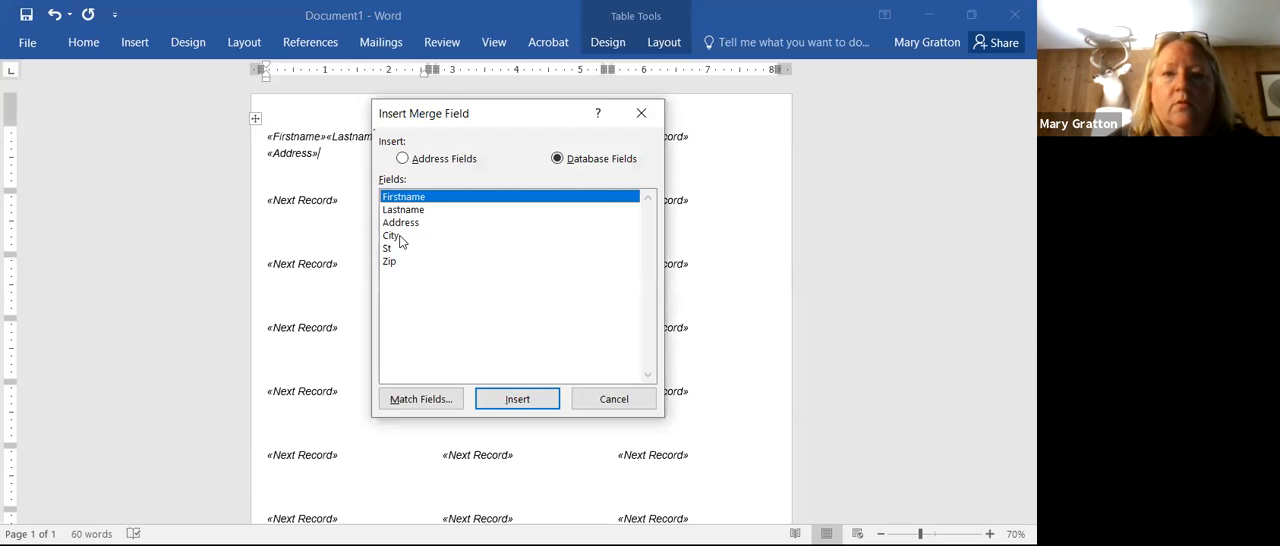
left_click(400, 238)
left_click(496, 399)
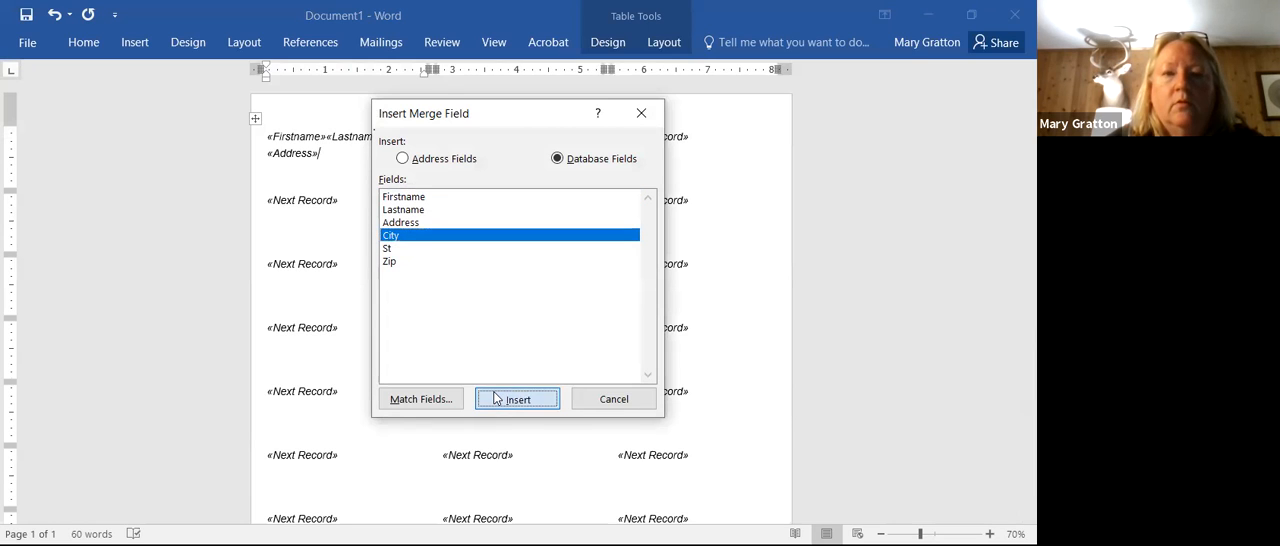
left_click(403, 249)
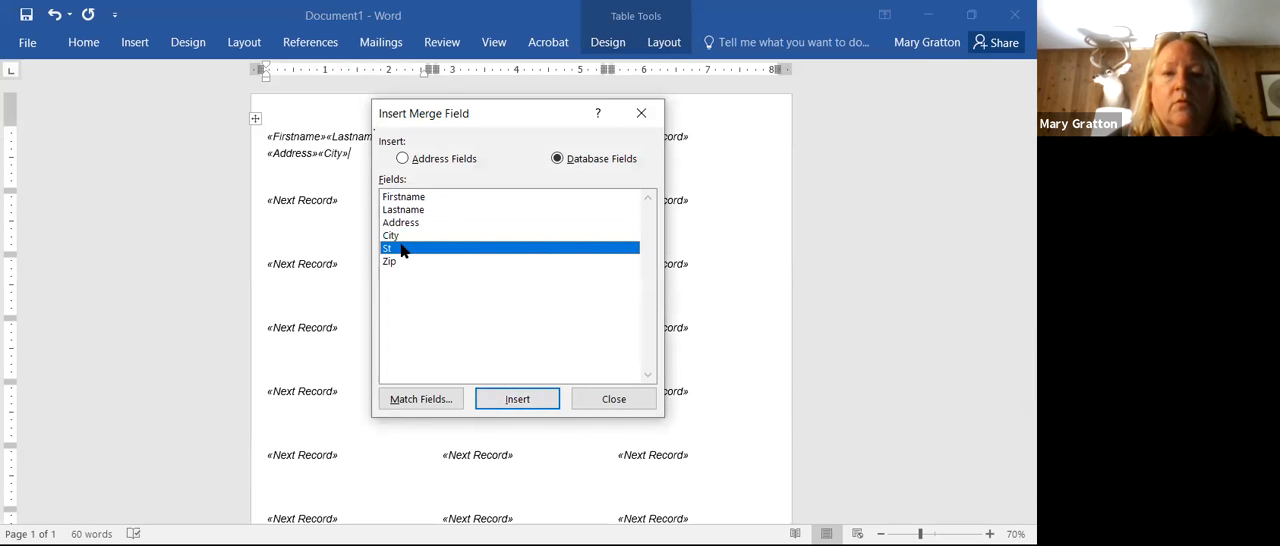
left_click(530, 399)
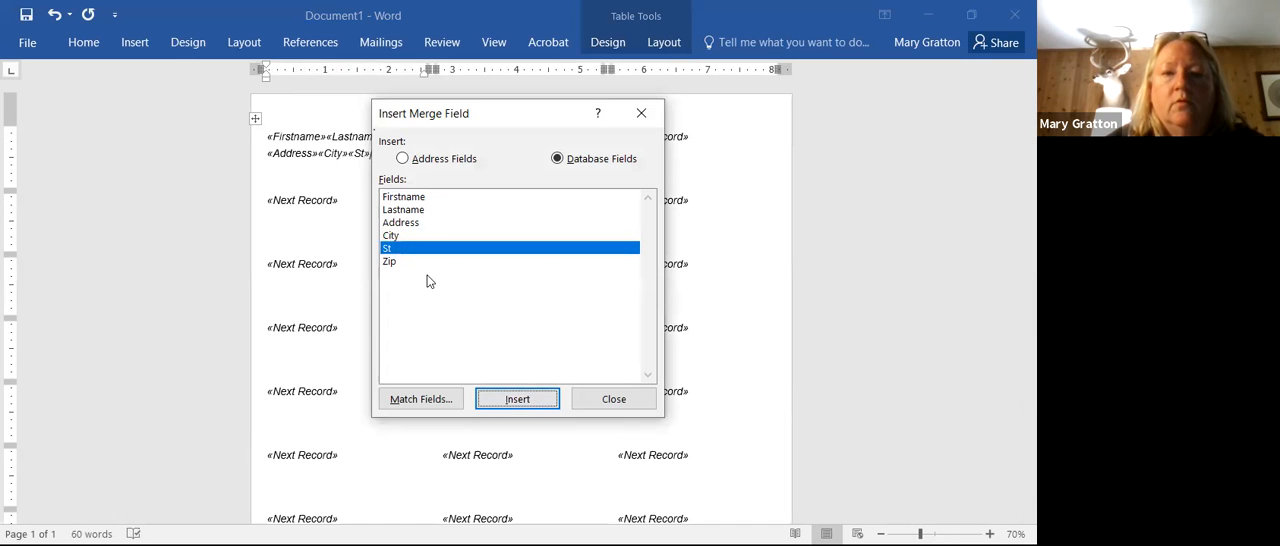
left_click(390, 261)
left_click(512, 400)
left_click(604, 400)
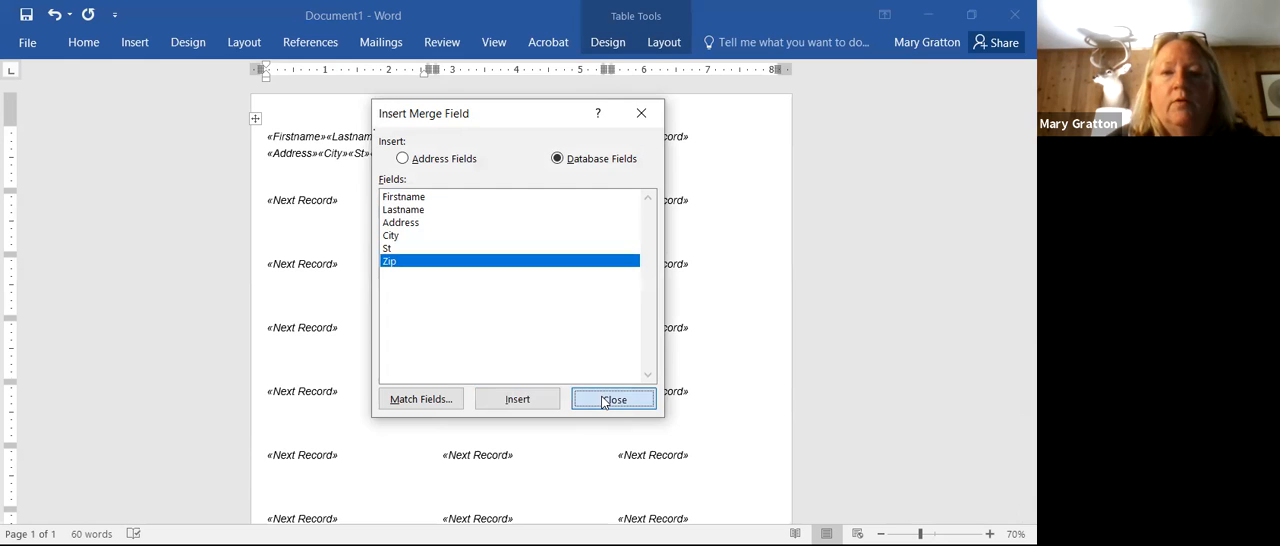
Step: Move the City, St and Zip fields onto a new line below Address in the first label
left_click(317, 151)
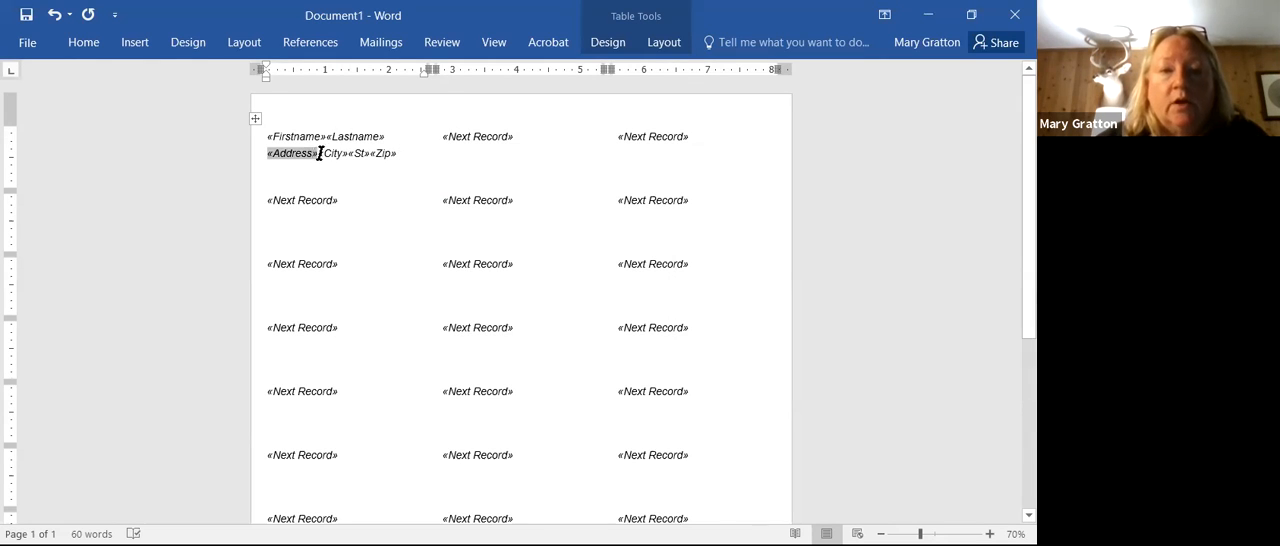
left_click(317, 152)
left_click(316, 152)
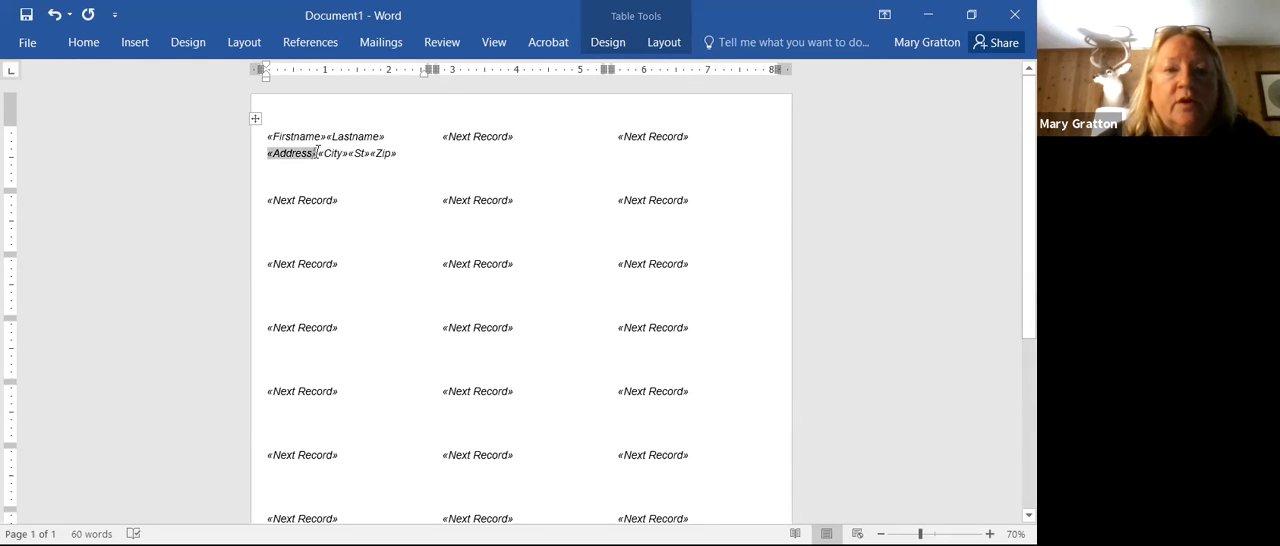
left_click(319, 152)
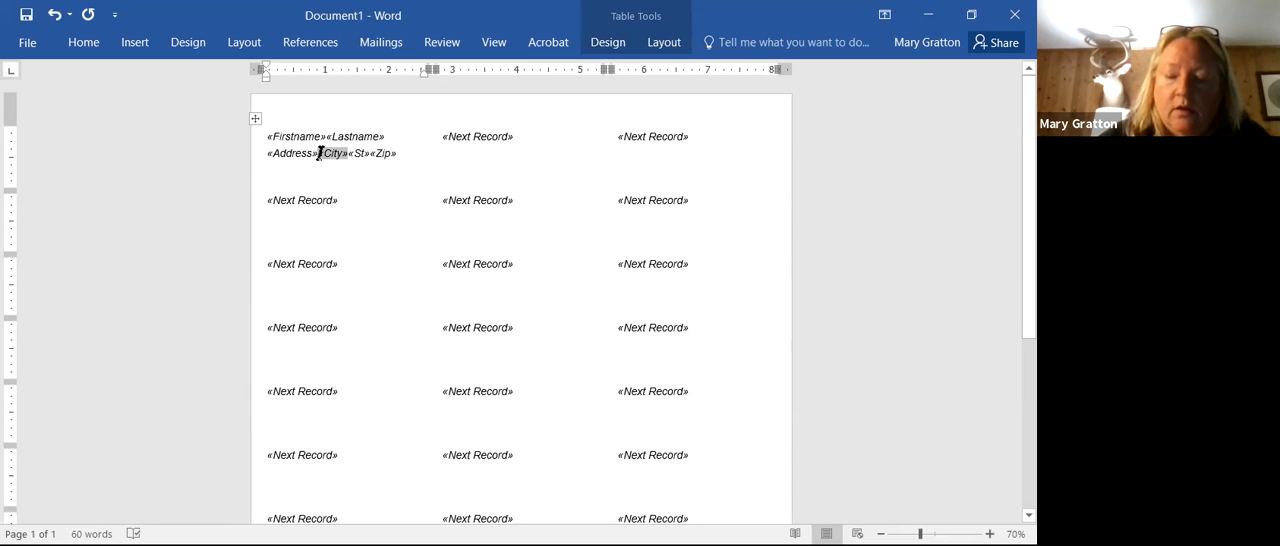
key("Return")
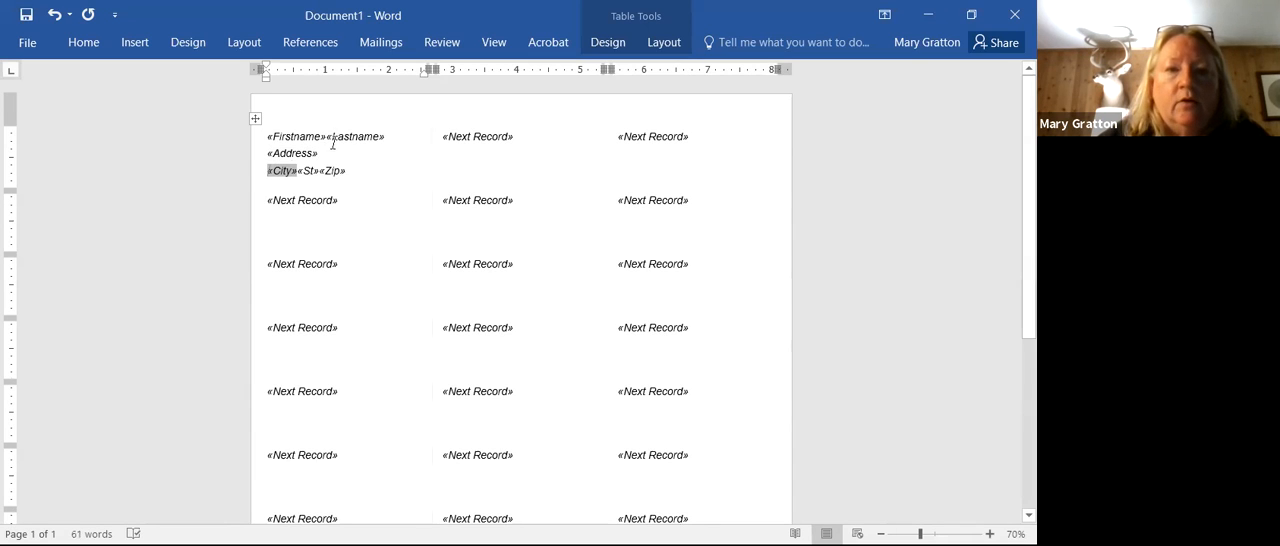
Step: Separate the City, St and Zip fields with spaces, leaving two spaces before Zip
left_click(296, 169)
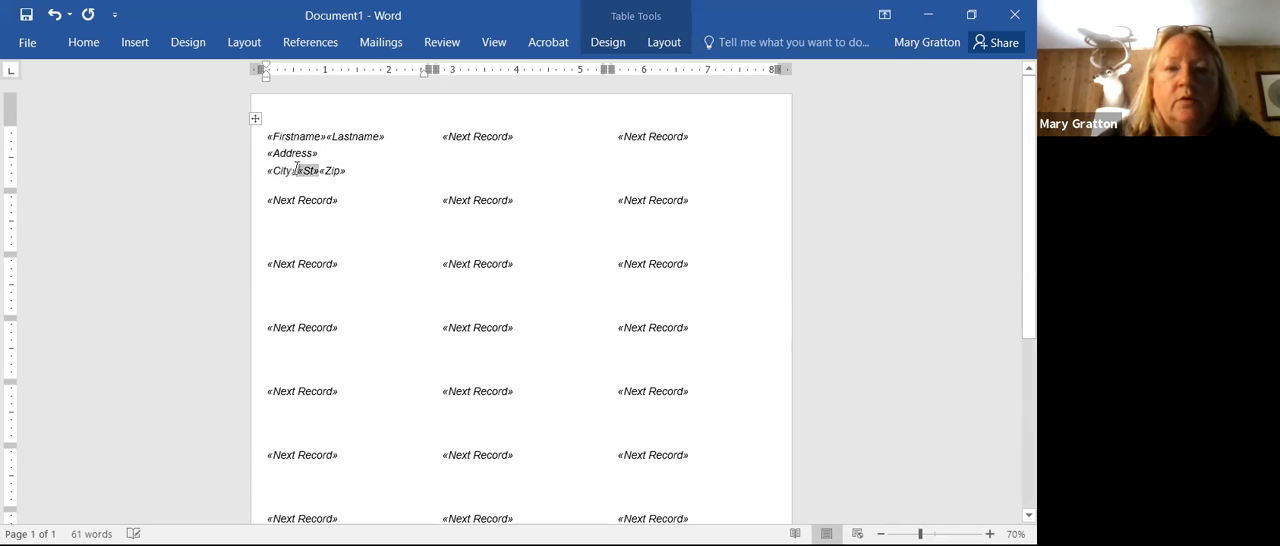
left_click(324, 169)
left_click(325, 169)
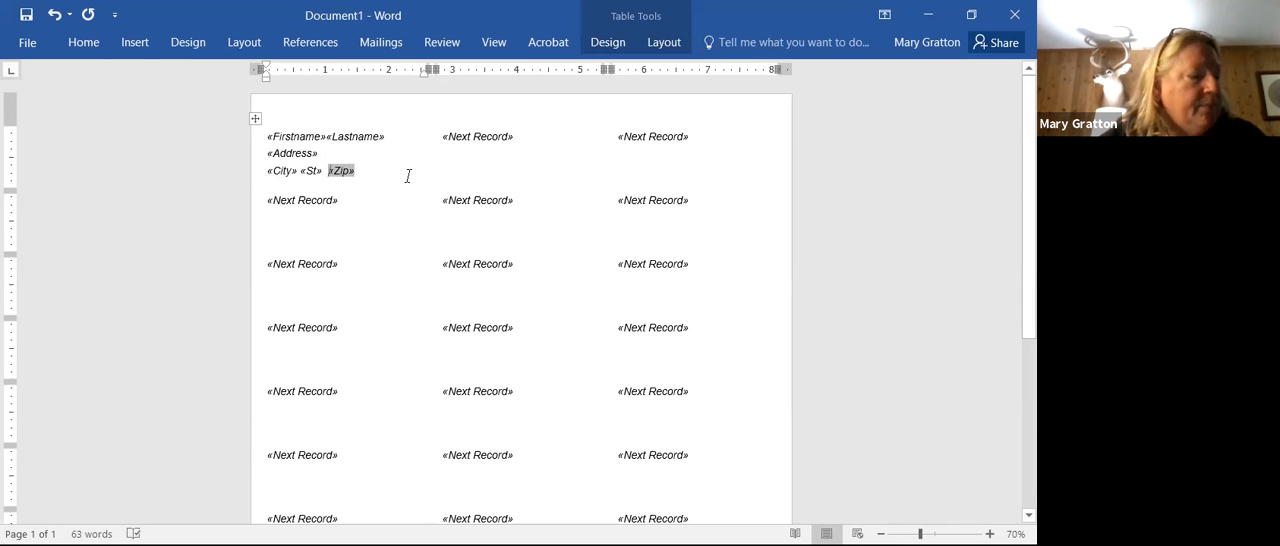
Step: Preview the merge results to check the first label with real recipient data
left_click(381, 43)
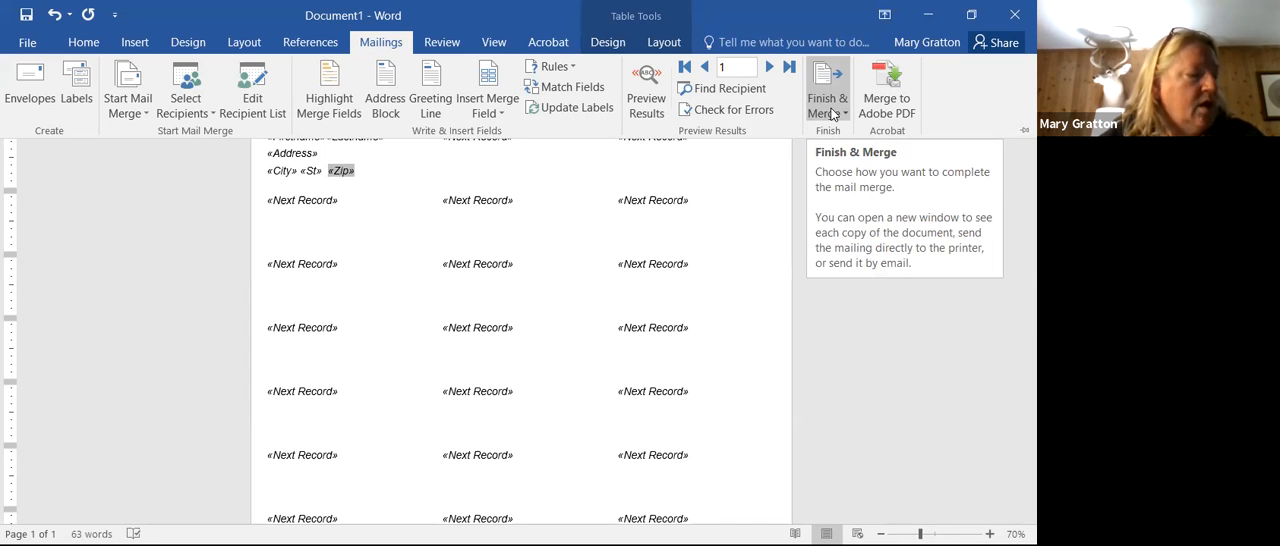
left_click(646, 95)
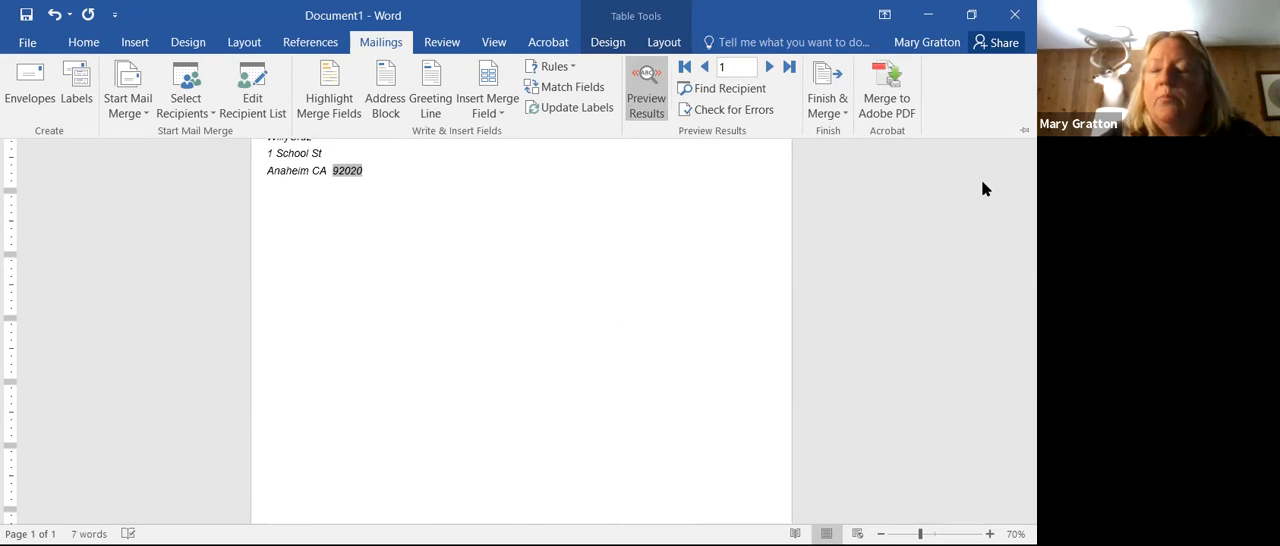
key("ctrl+F1")
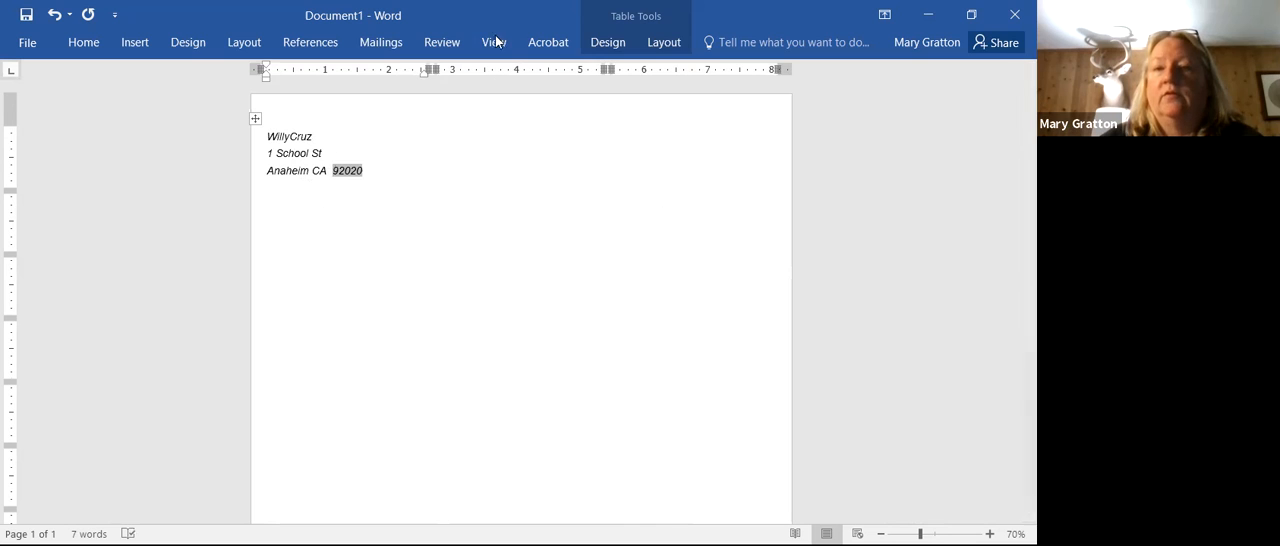
left_click(395, 42)
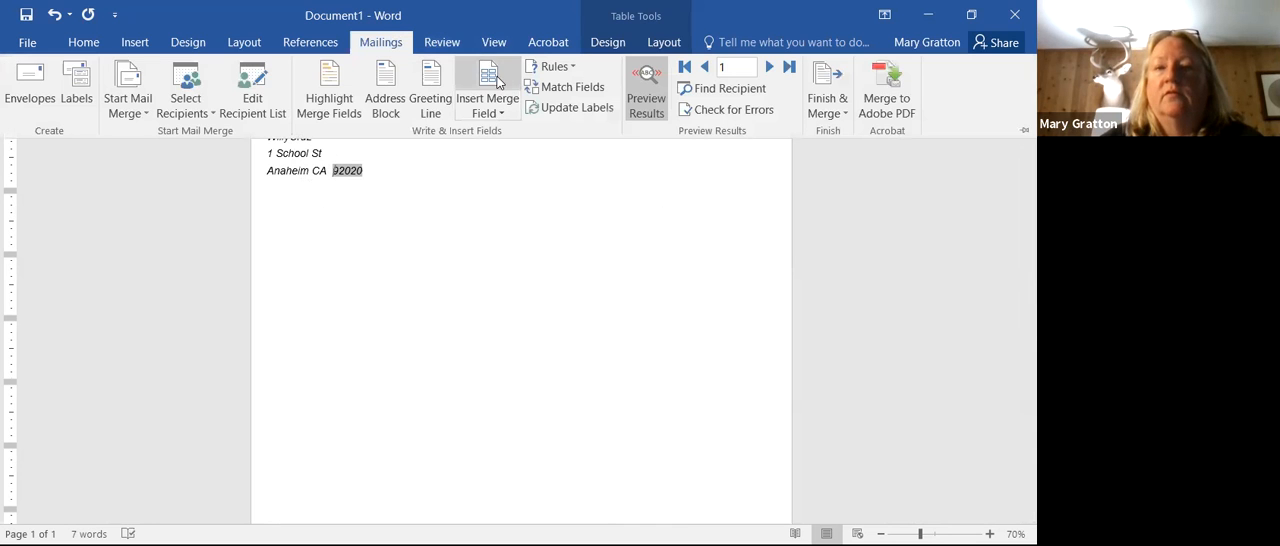
left_click(494, 82)
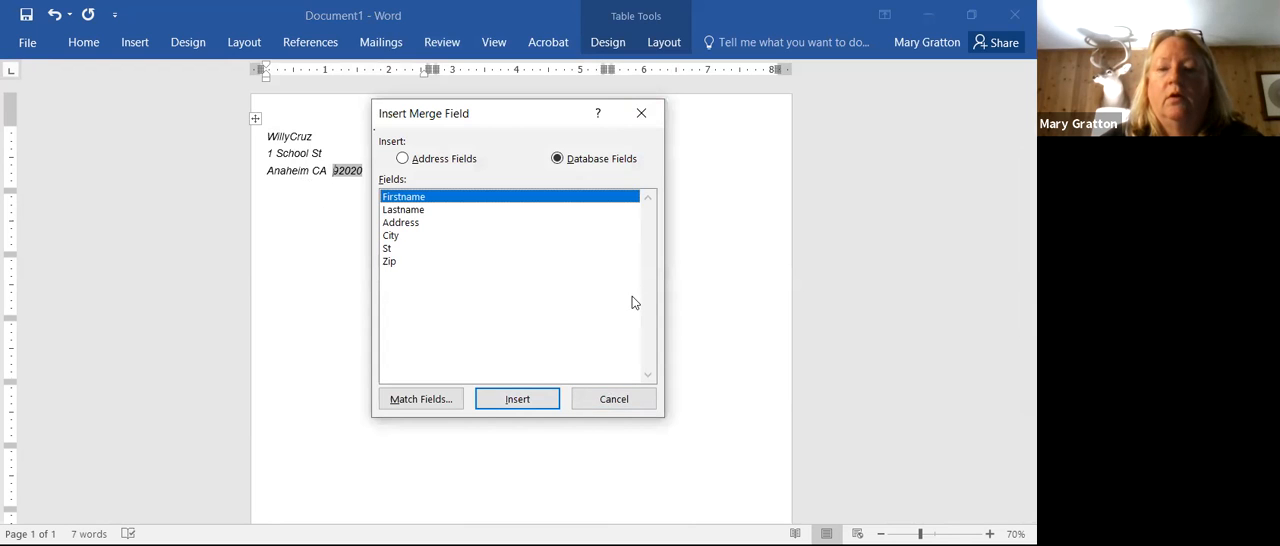
left_click(612, 398)
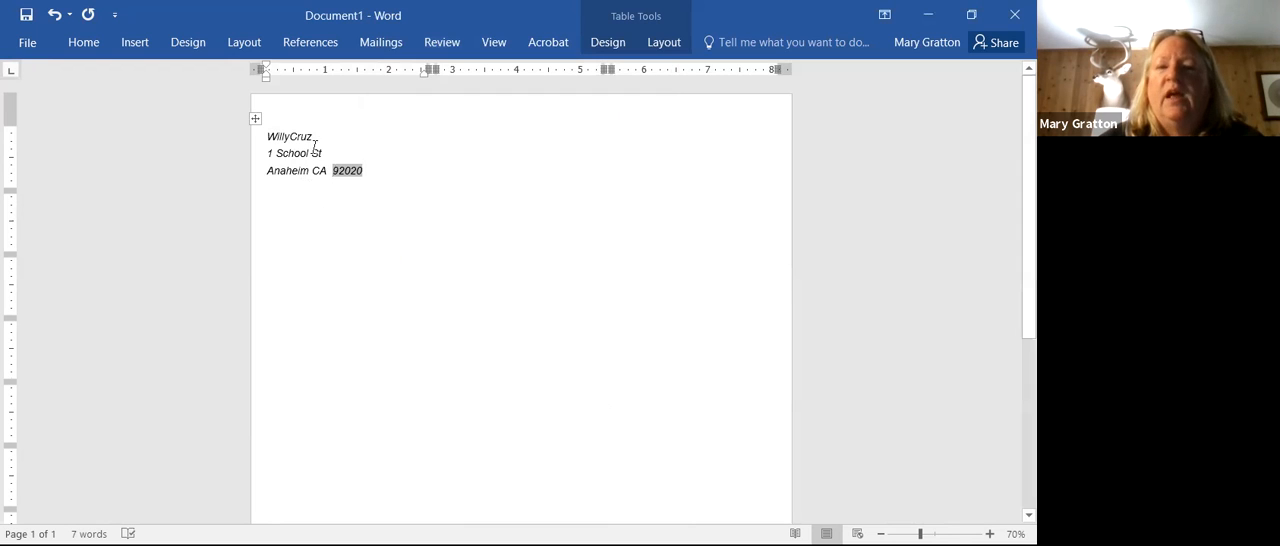
Step: Add a space between the first and last name in the first label and update all labels to match its layout
double_click(291, 137)
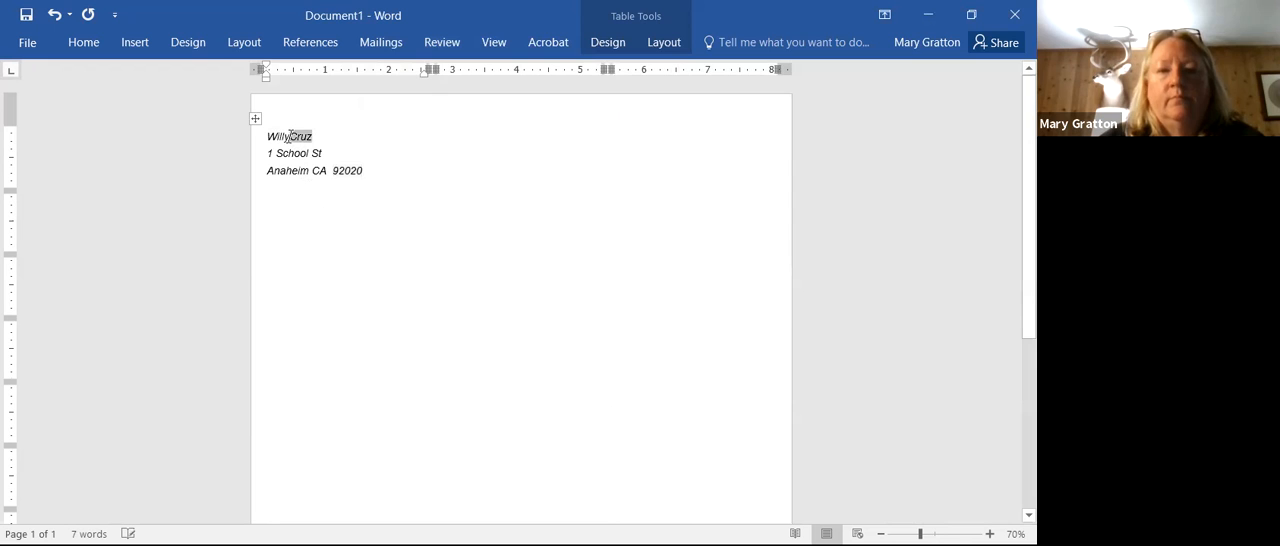
left_click(532, 199)
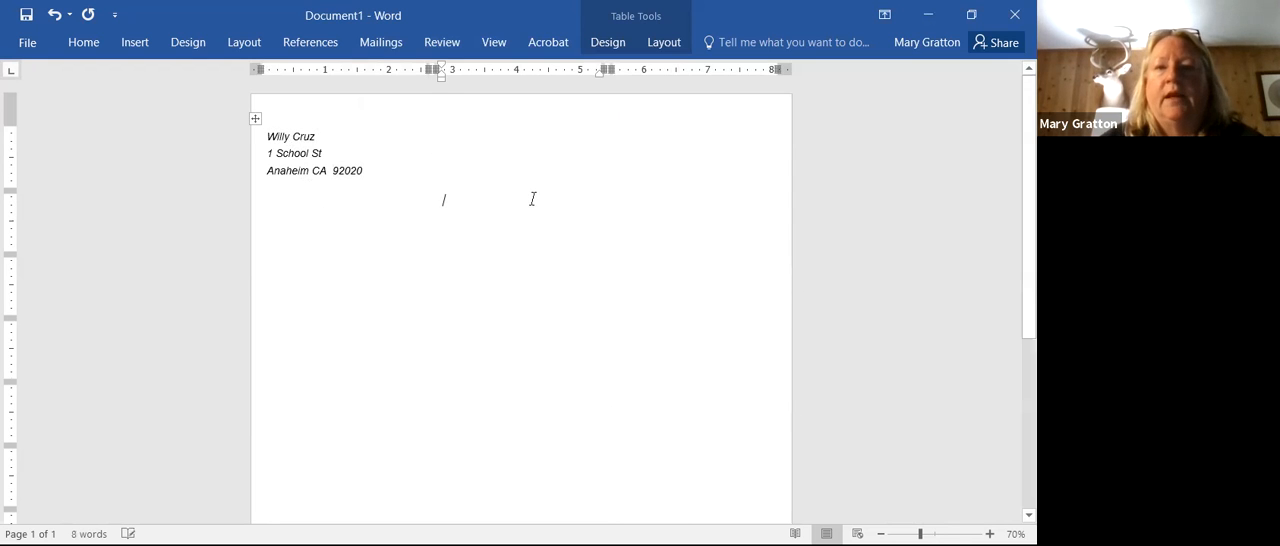
left_click(381, 43)
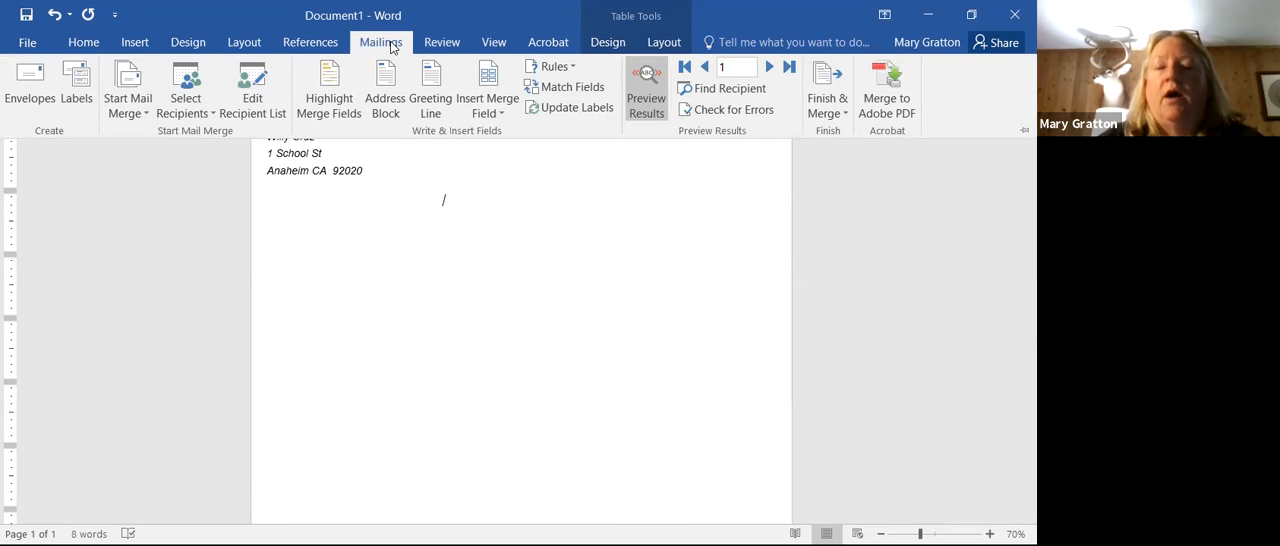
left_click(575, 108)
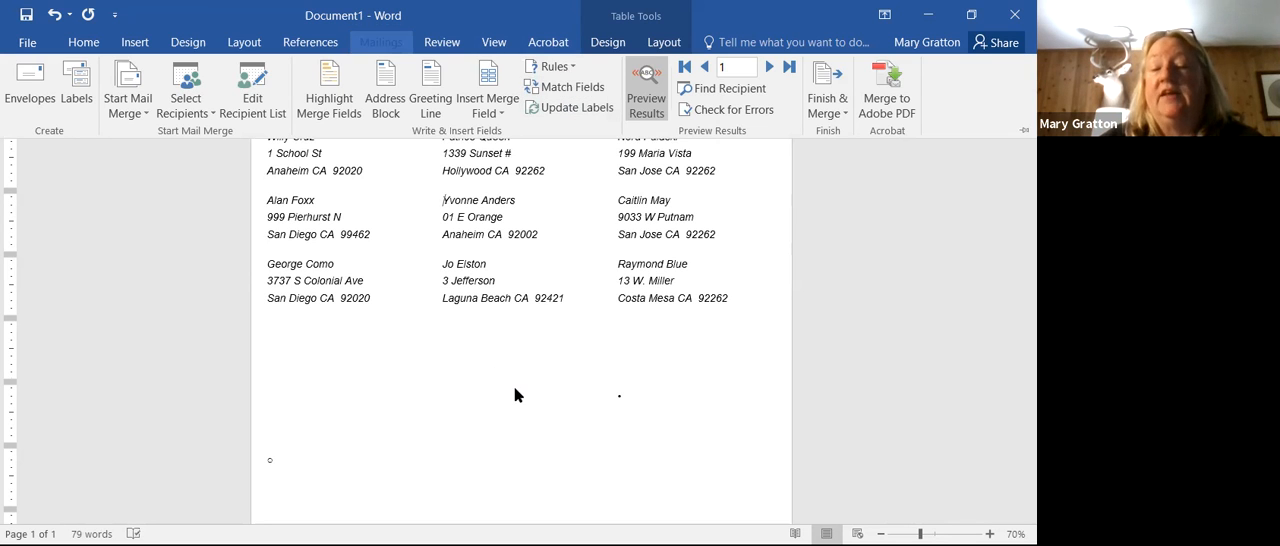
left_click(940, 220)
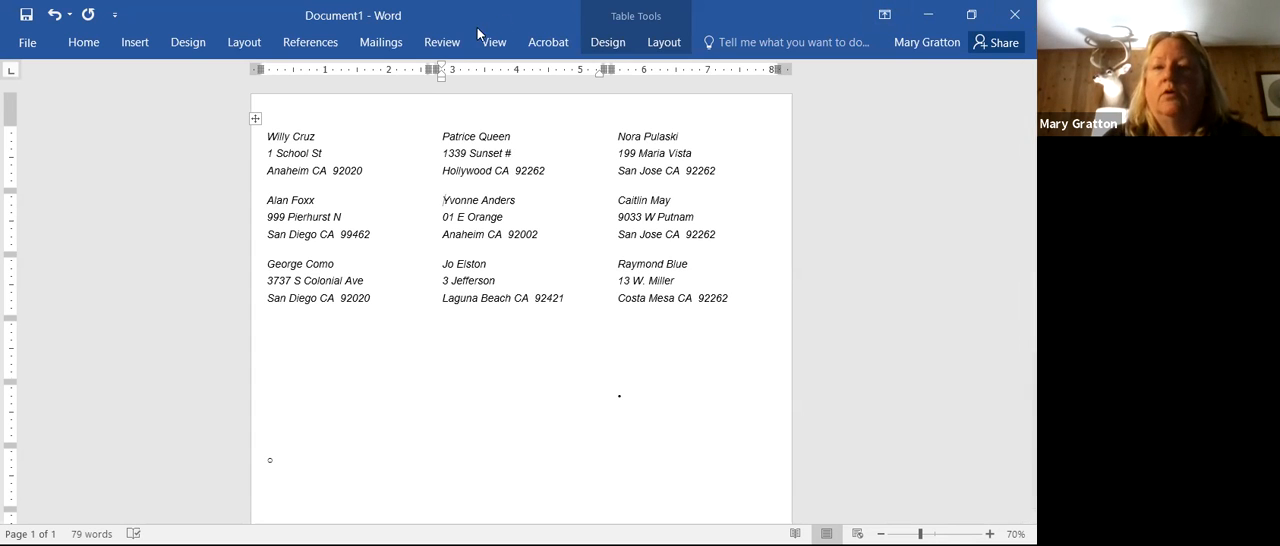
Step: Advance the label preview to record 2 and merge records 5 to 8 into a new document for individual editing
left_click(381, 42)
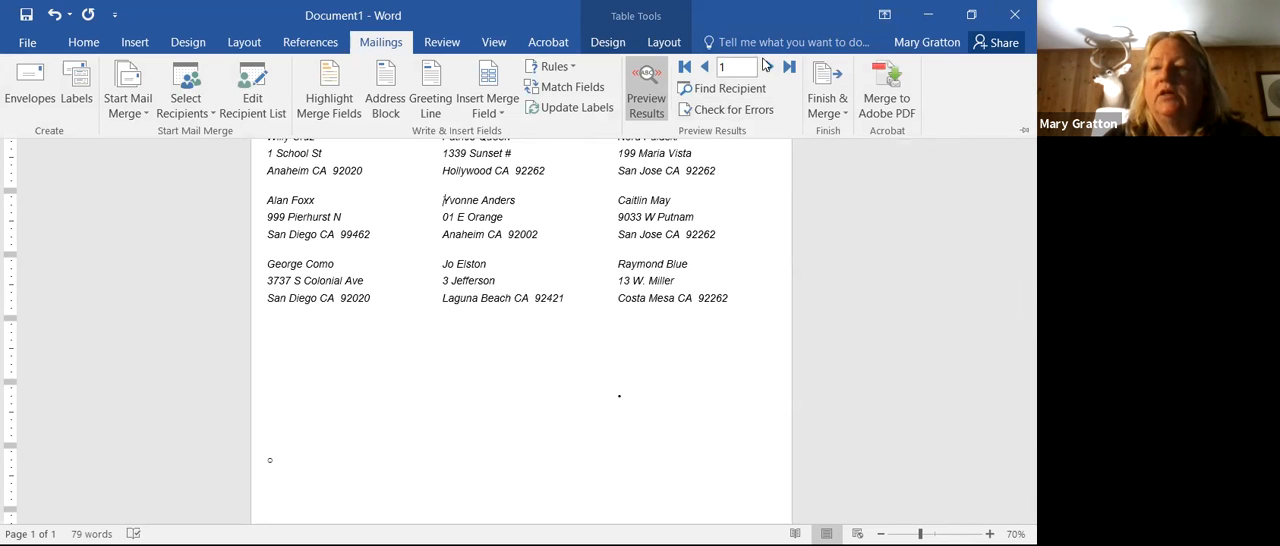
left_click(770, 67)
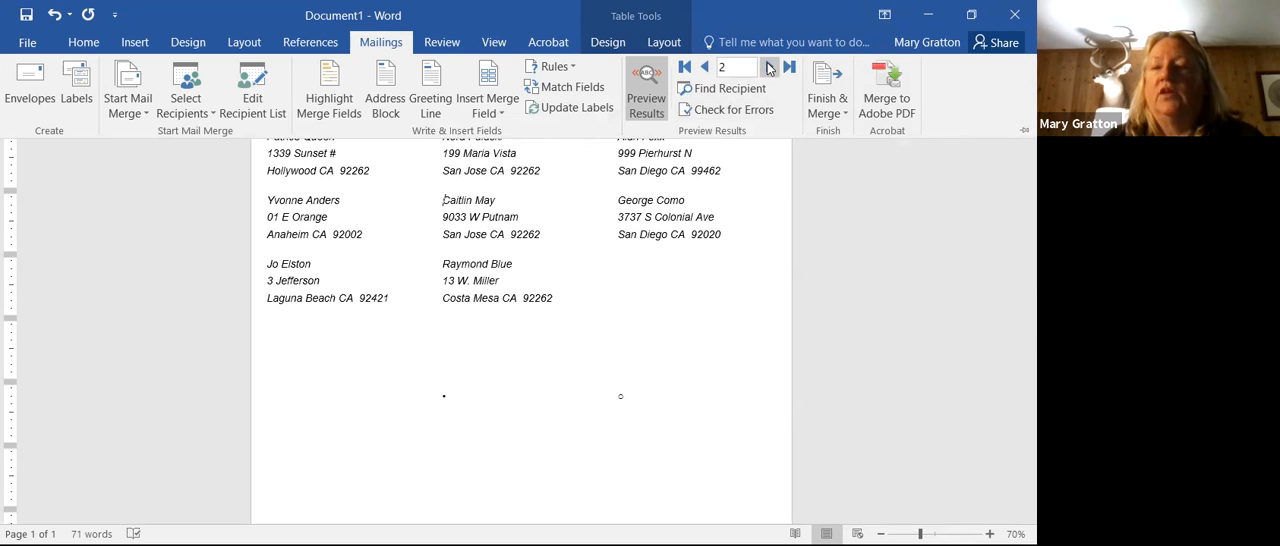
left_click(818, 108)
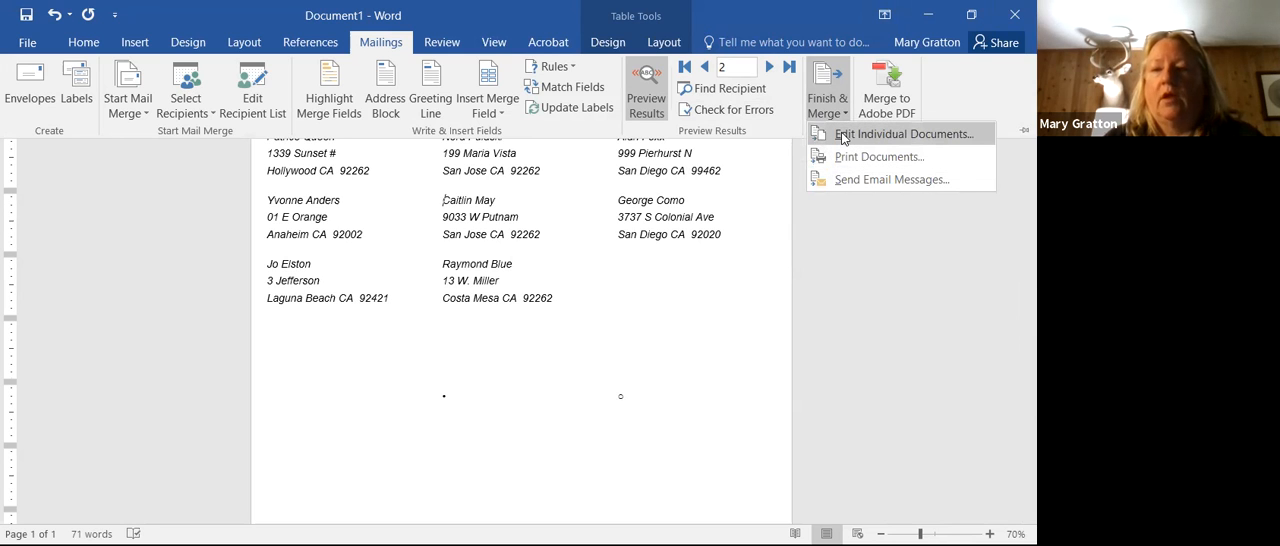
left_click(843, 135)
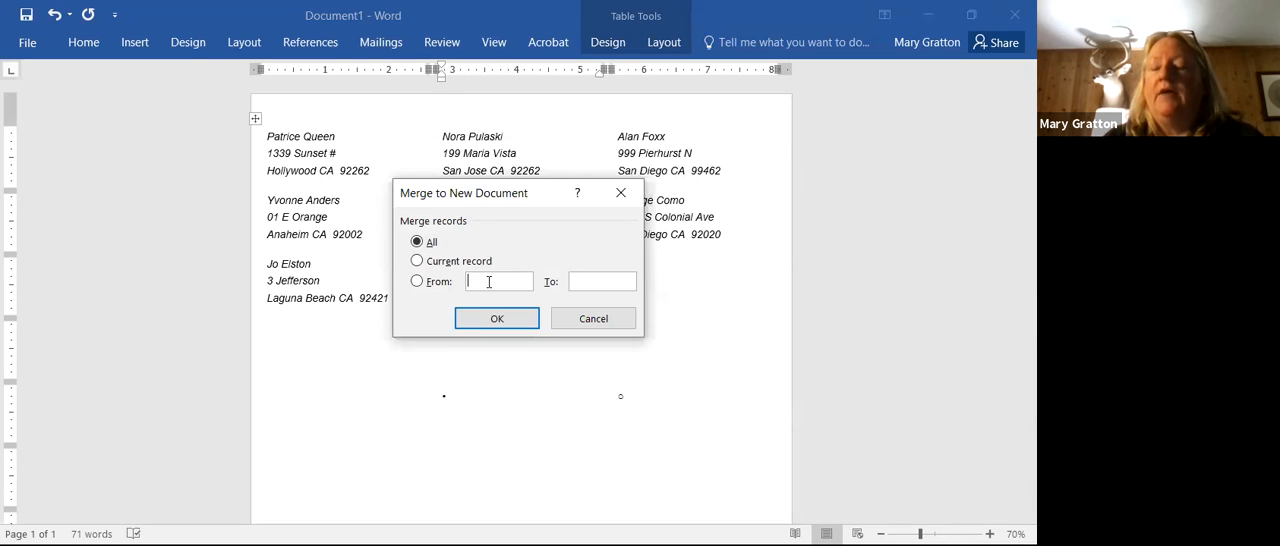
left_click(489, 282)
type("5")
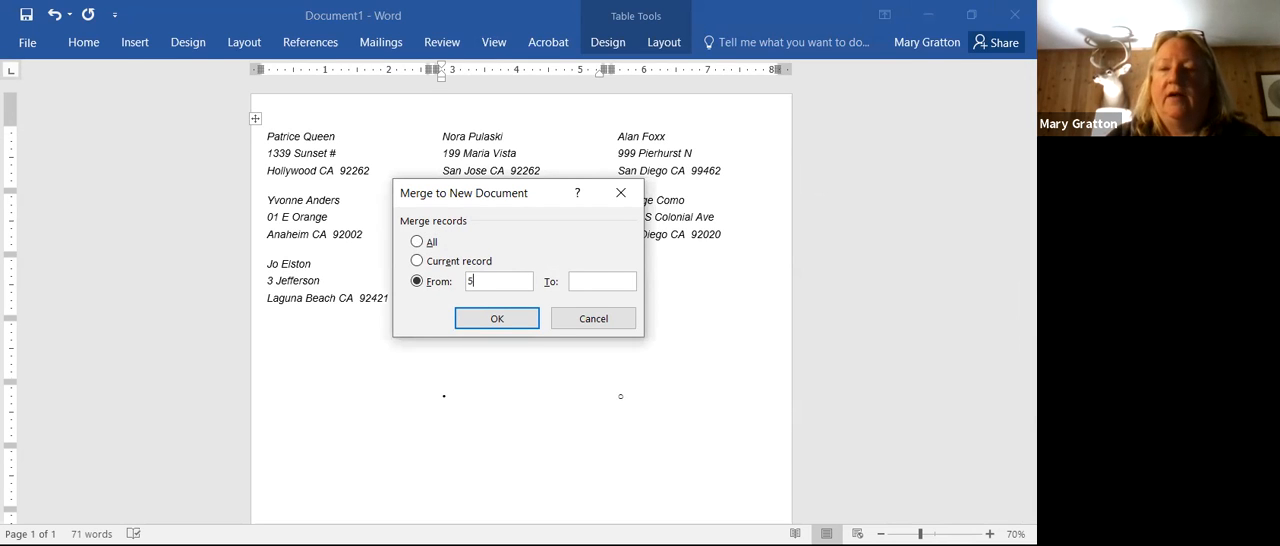
left_click(598, 281)
type("8")
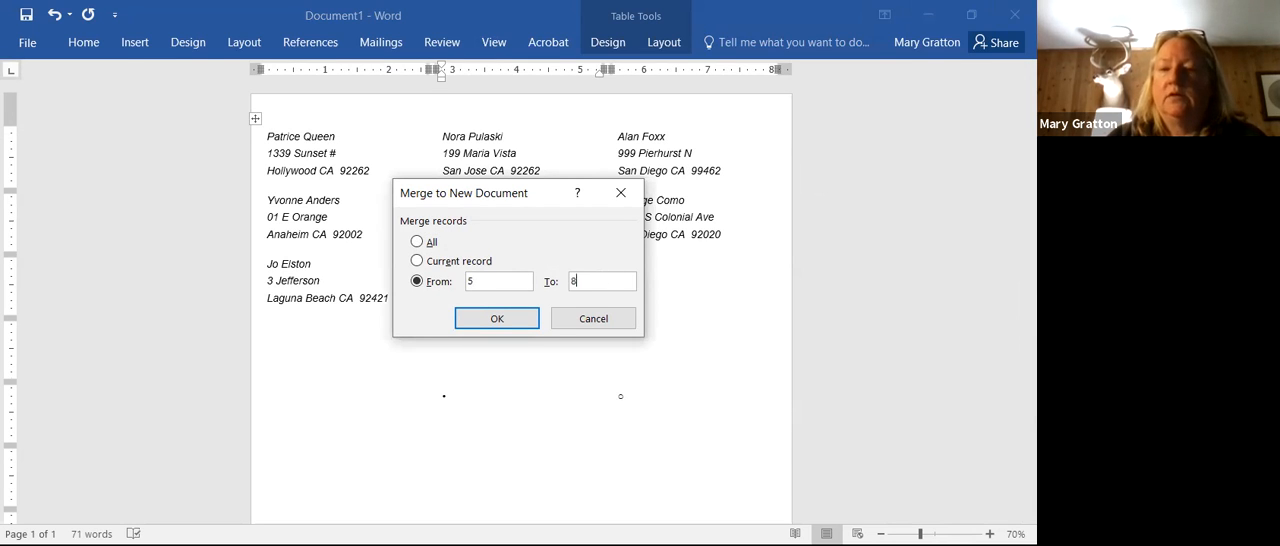
left_click(506, 321)
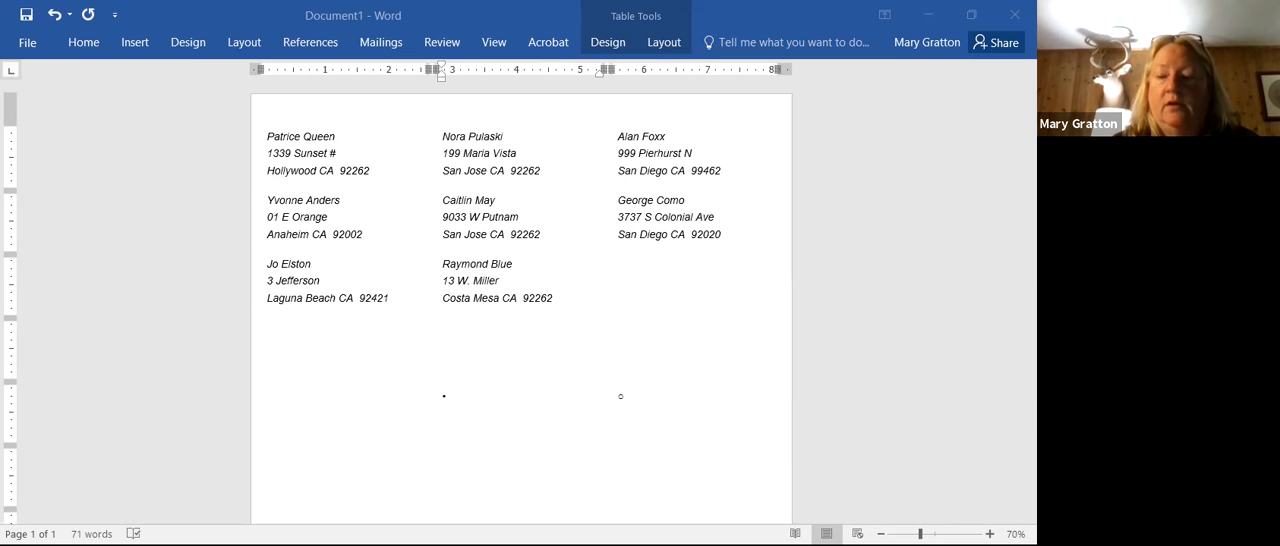
Step: Switch to the Address workbook in Excel and examine the bullet symbols in cells C16 and C17
left_click(894, 522)
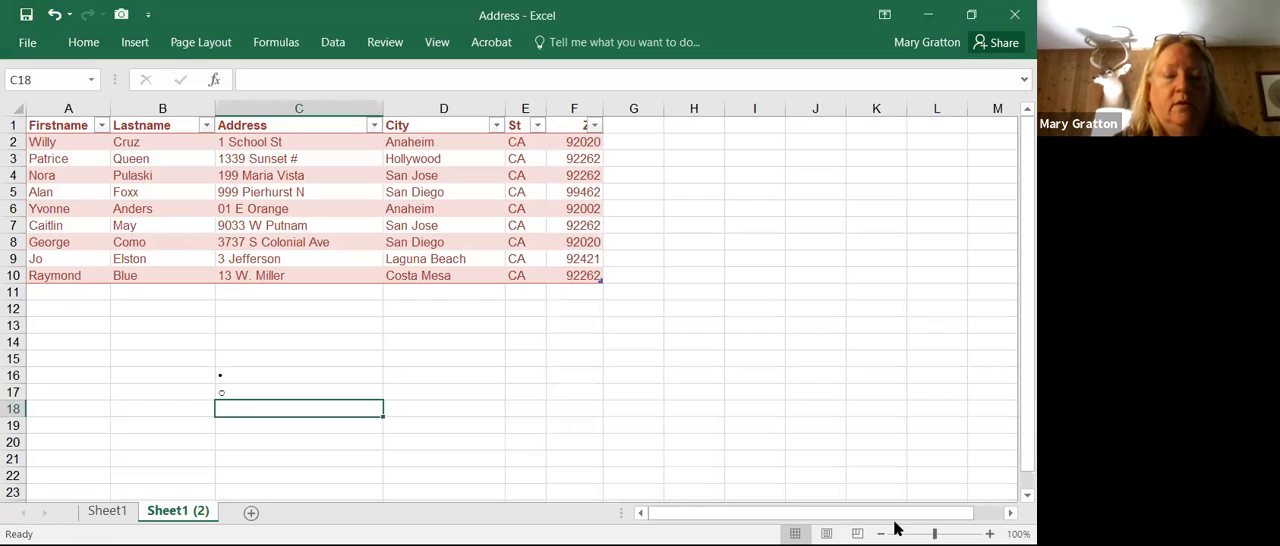
left_click(233, 388)
left_click(234, 379)
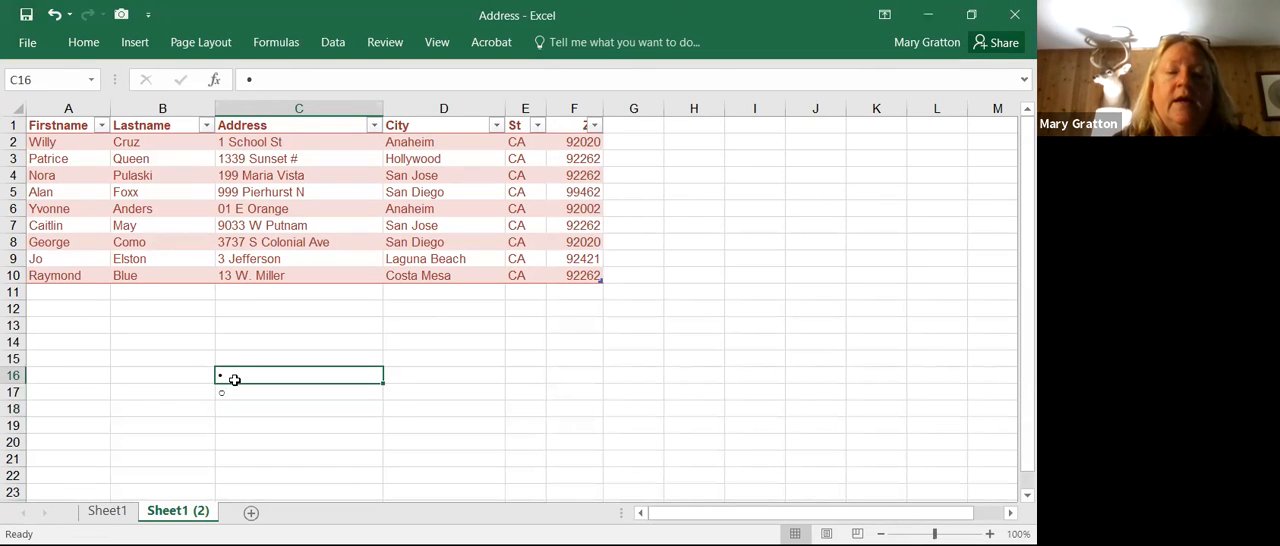
left_click(234, 397)
left_click(236, 378)
left_click(236, 391)
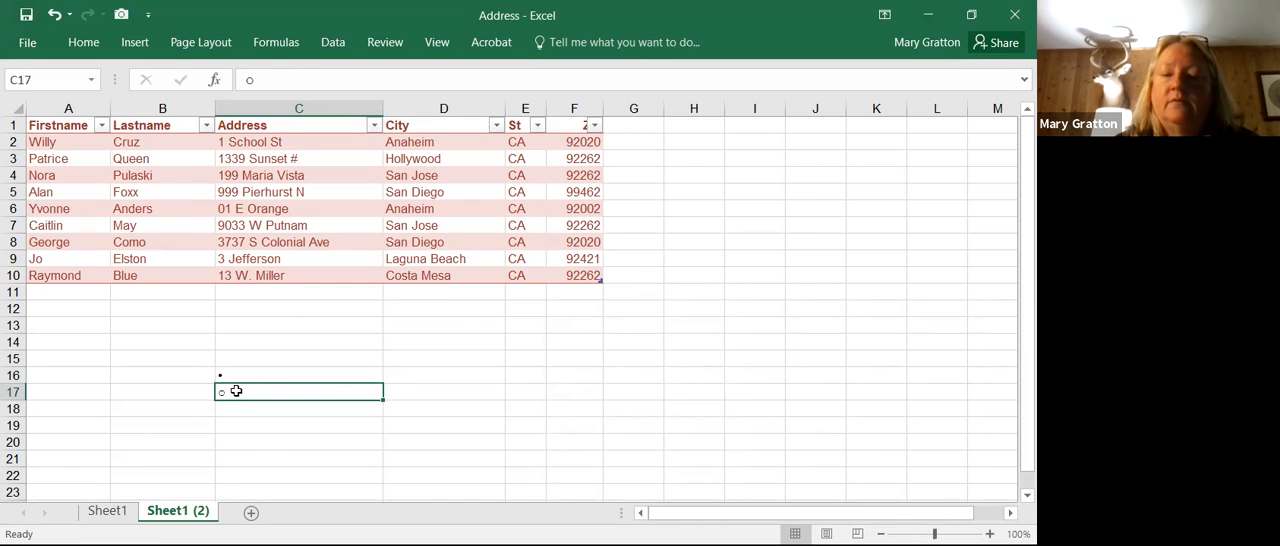
Step: Enter a solid bullet symbol in cell C14 and a hollow circle bullet in cell C15
left_click(280, 338)
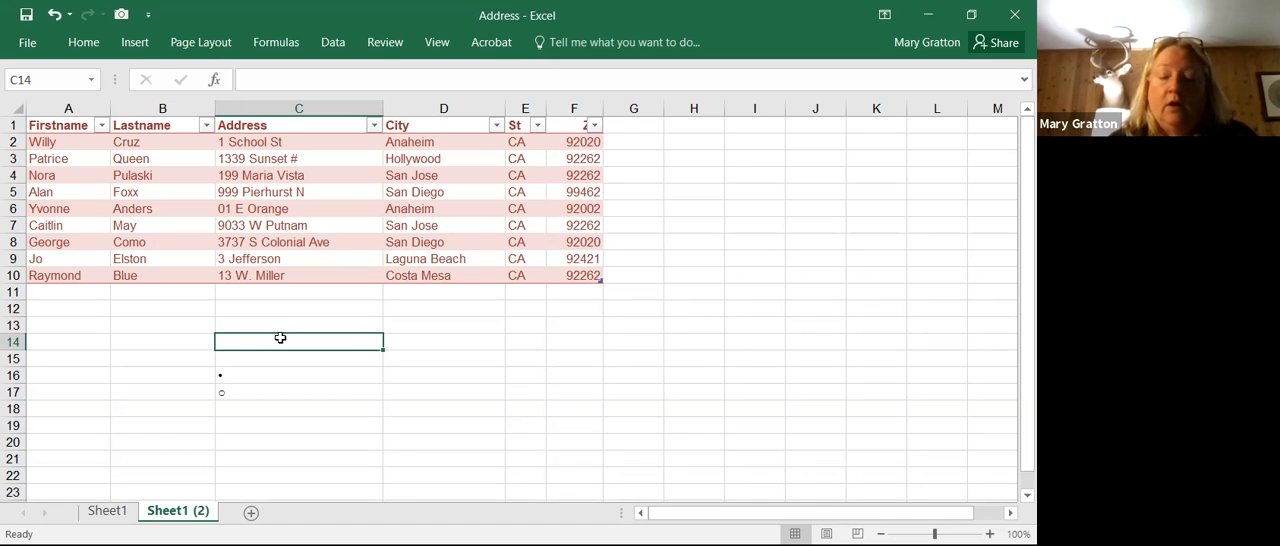
type("•")
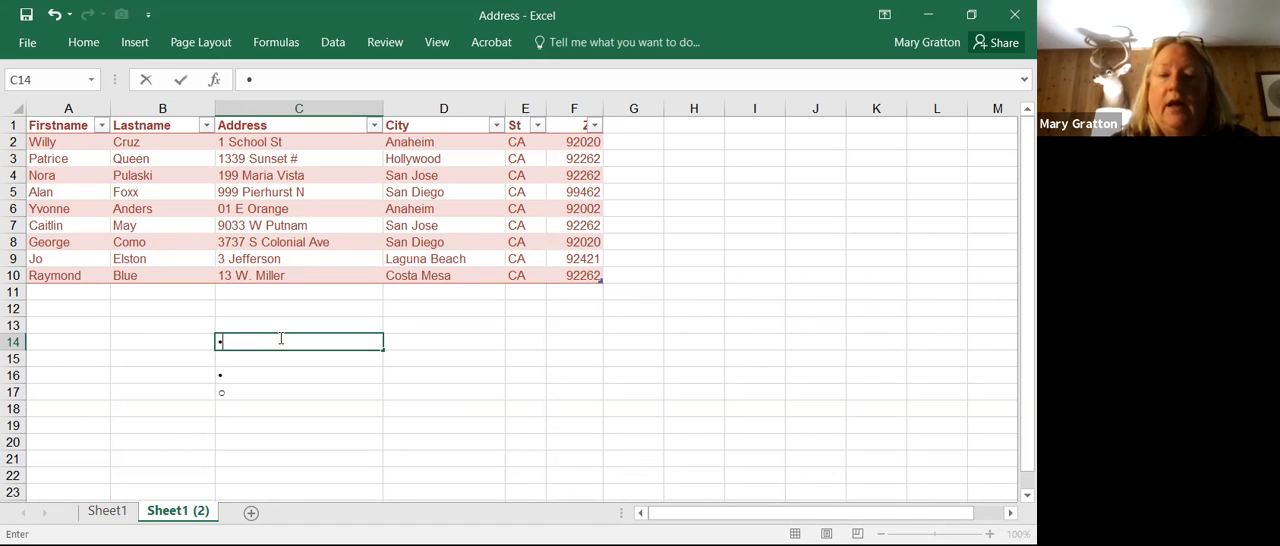
key("Return")
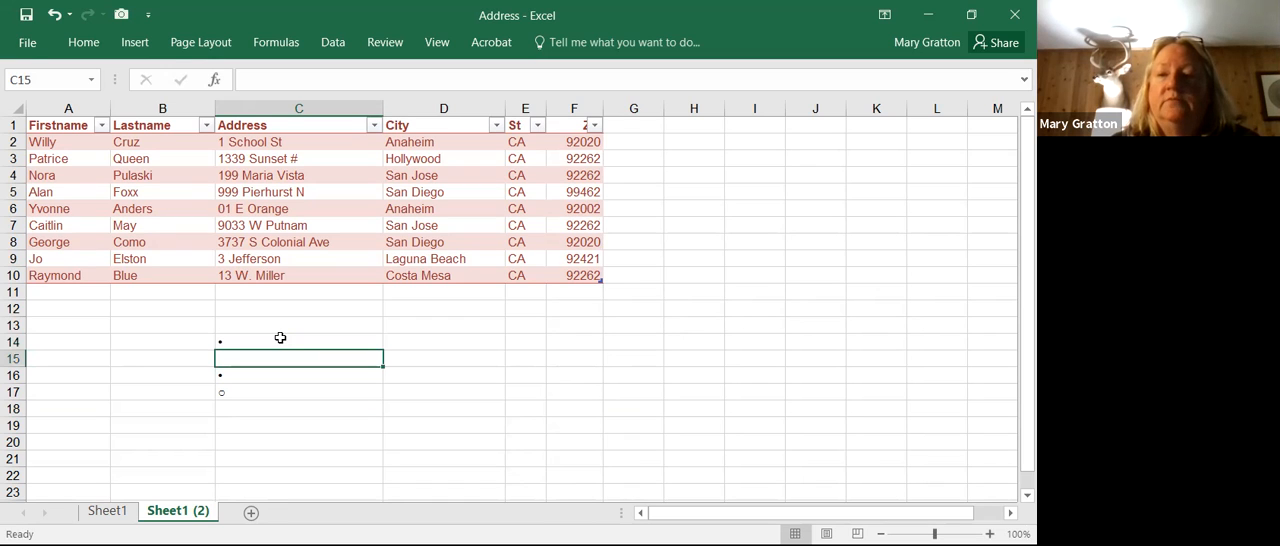
type("o")
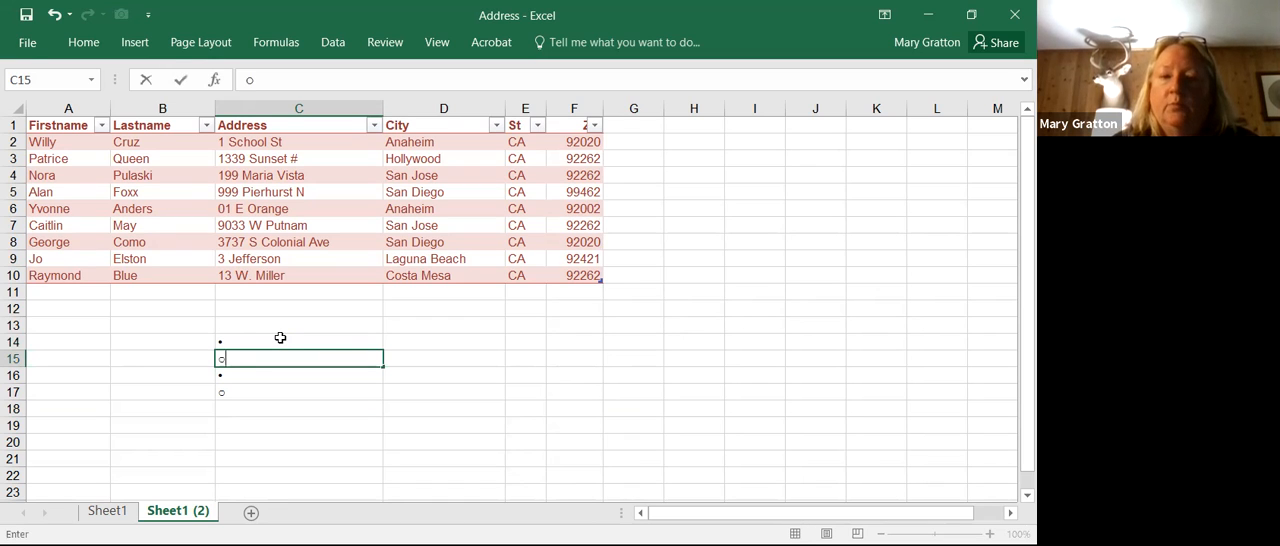
key("Return")
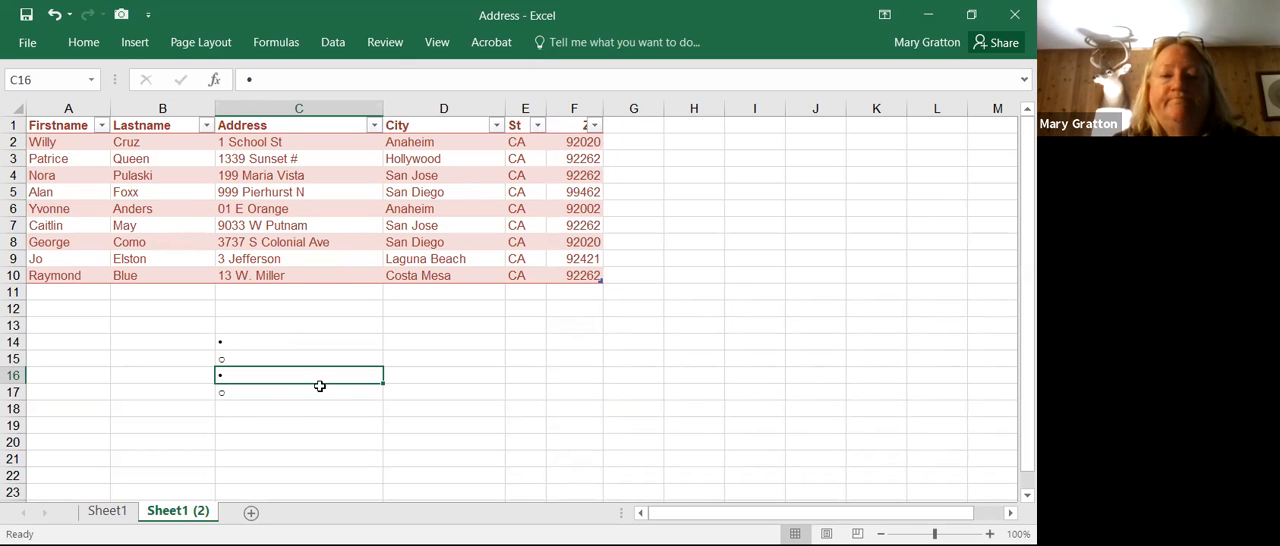
Step: Try adding a 7 after the last name in cell B2 and undo the edit
left_click(151, 141)
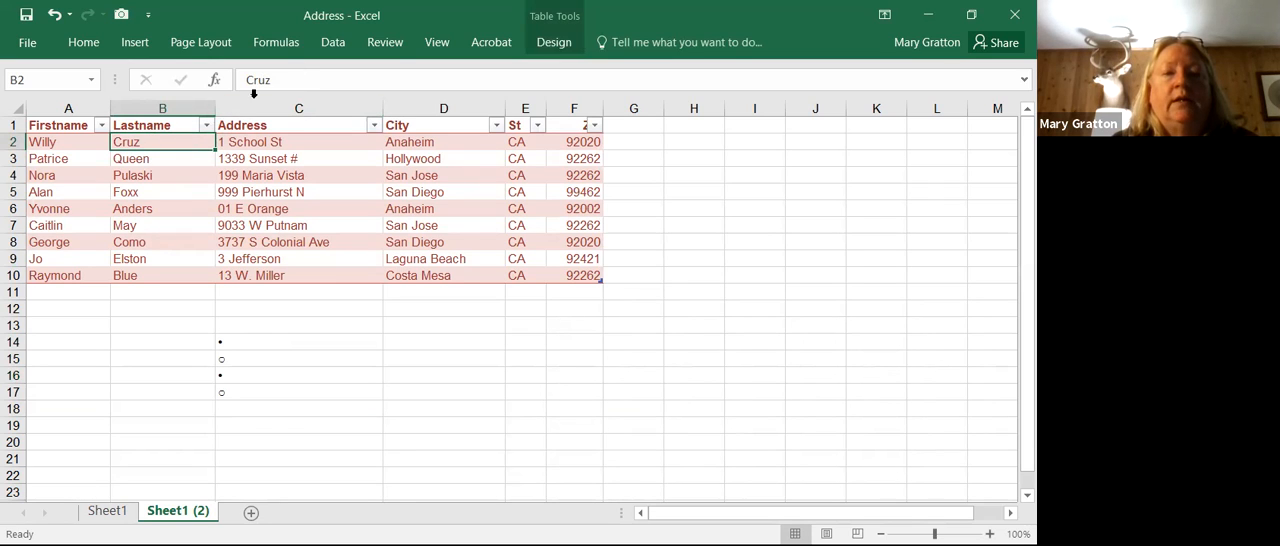
left_click(290, 79)
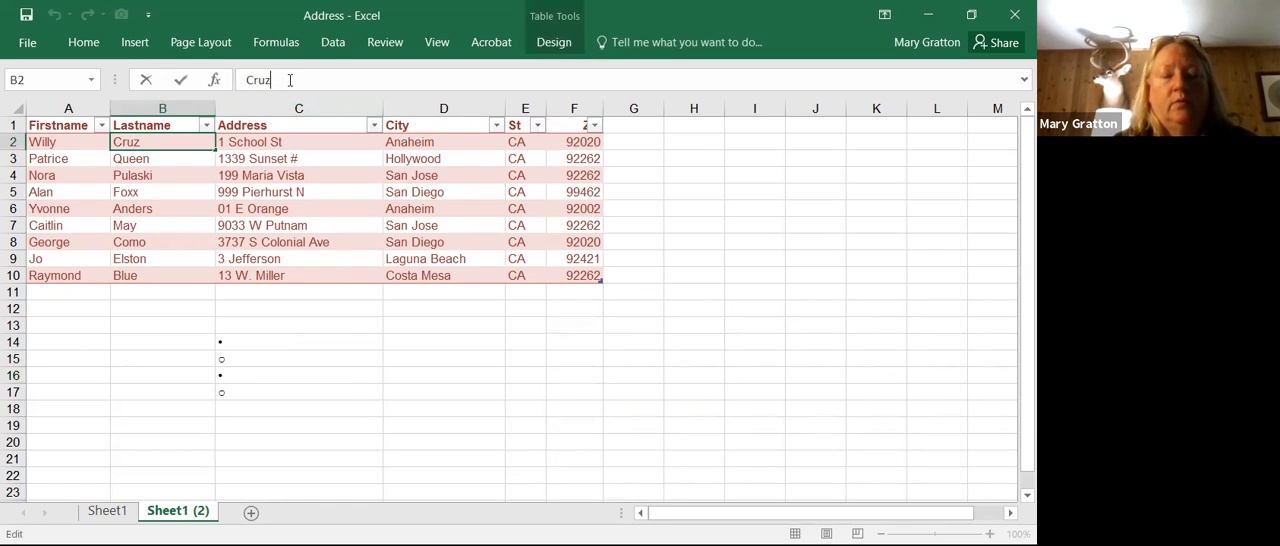
type("7")
key("Return")
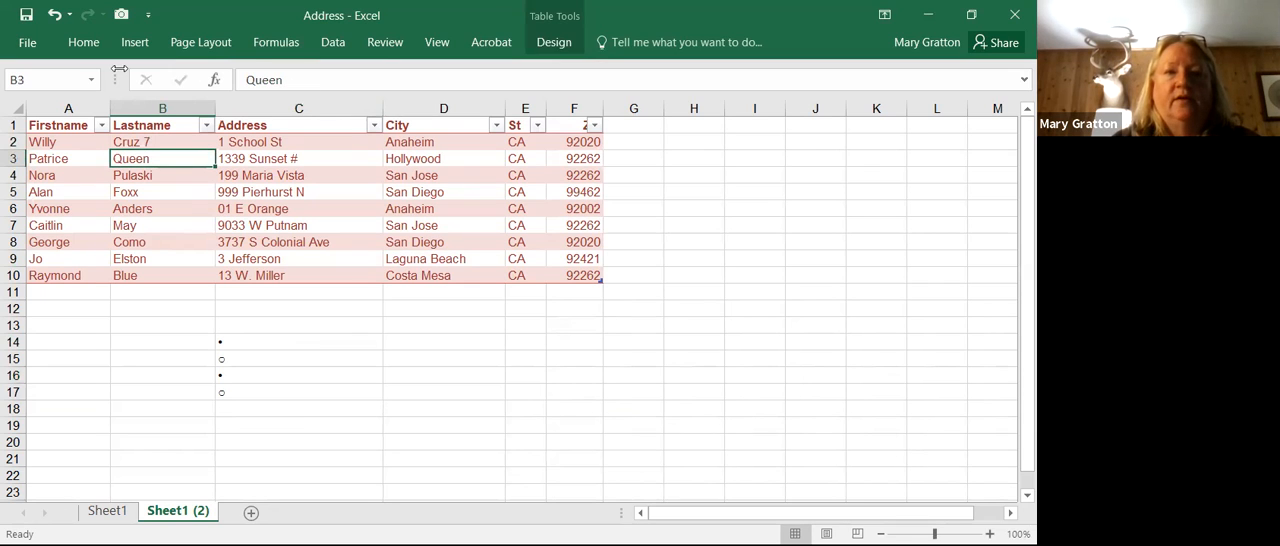
left_click(56, 14)
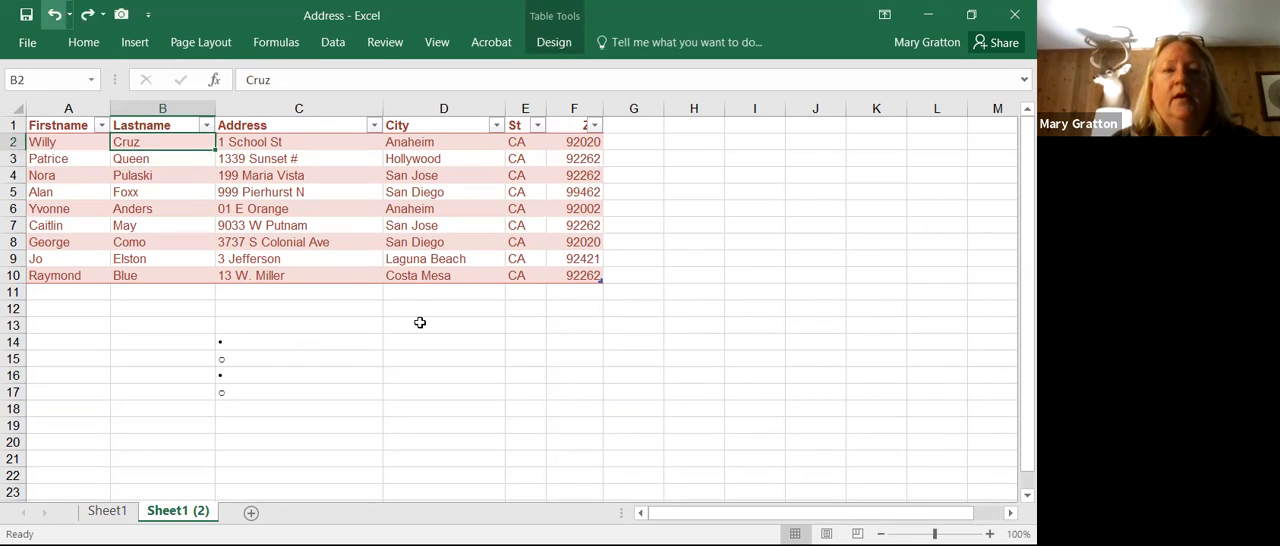
left_click(400, 312)
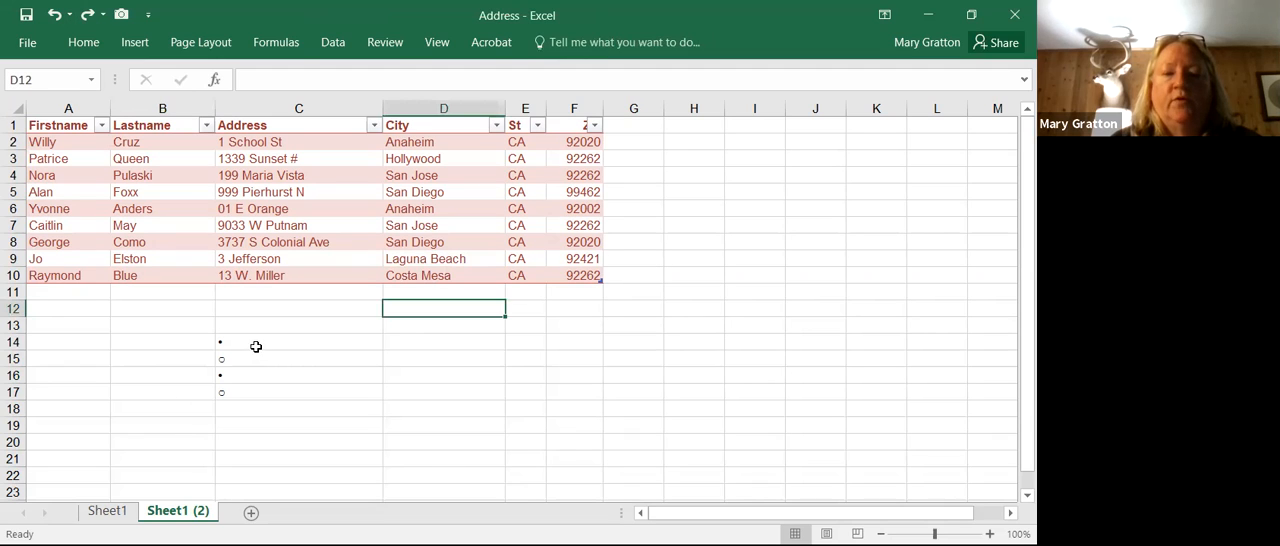
Step: Add the text 528 after the bullet in cell C14
left_click(256, 346)
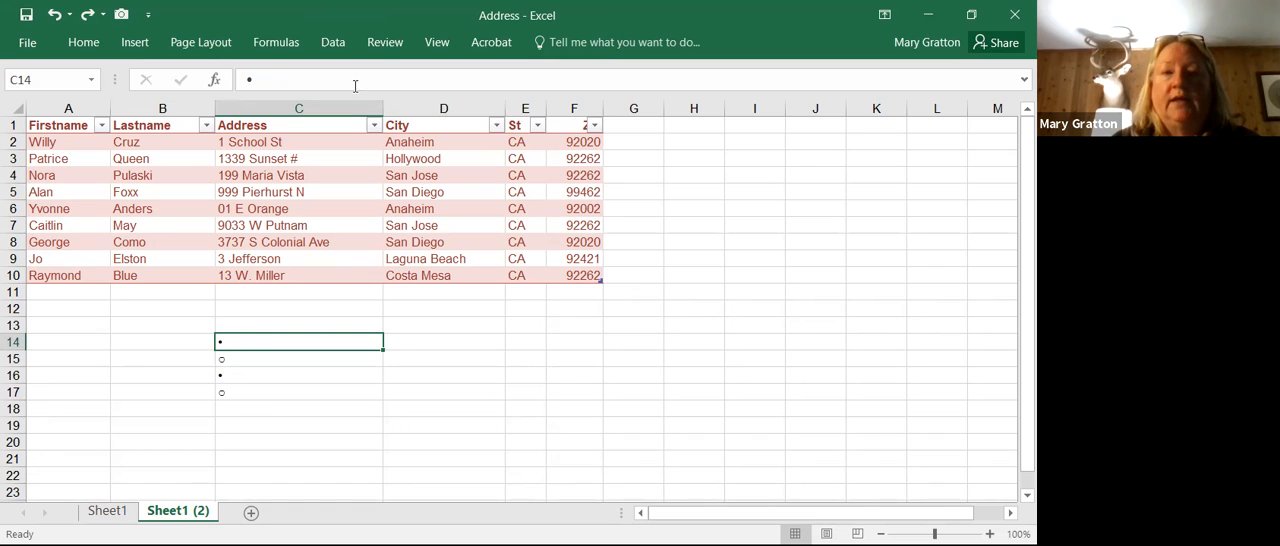
left_click(300, 80)
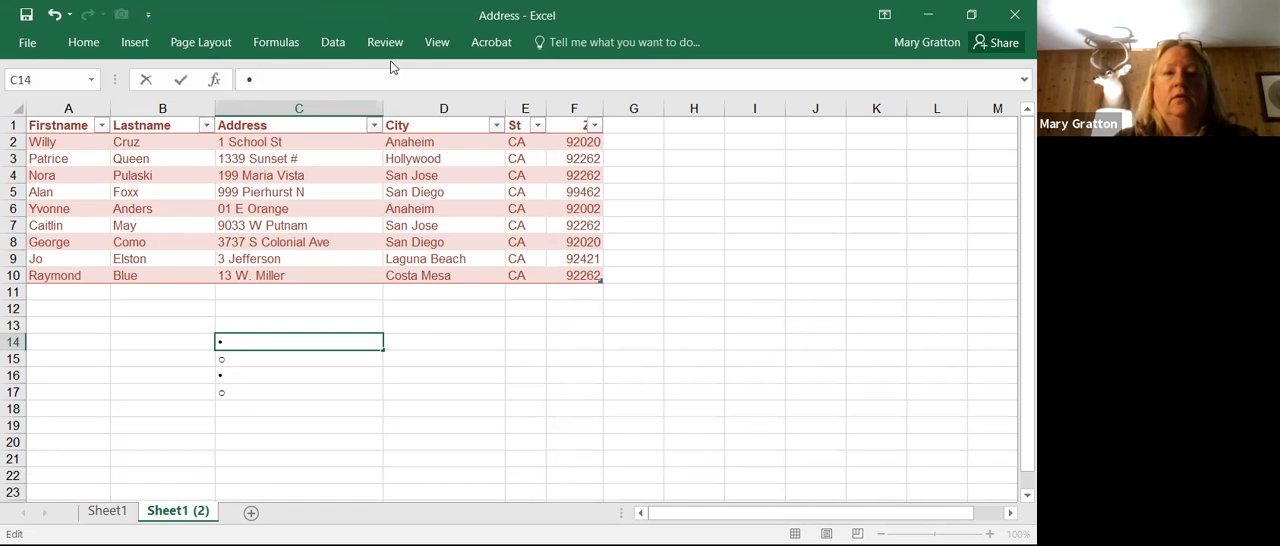
type("528")
key("Return")
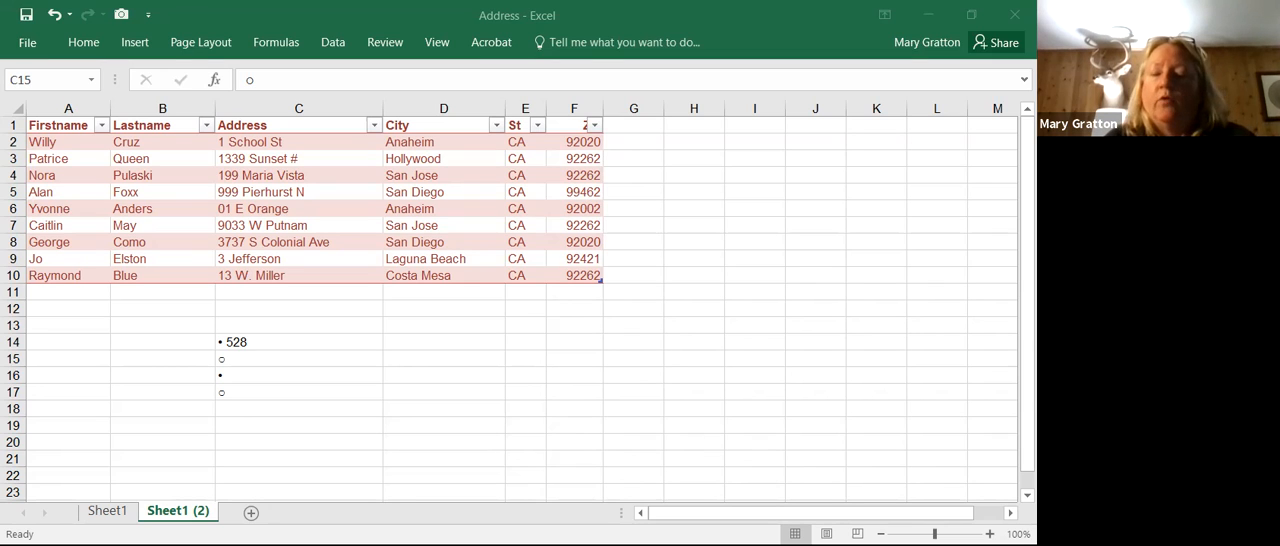
Step: Switch to the Regions workbook and move the Sales Report 2019 sheet after 2019 Totals
key("alt+Tab")
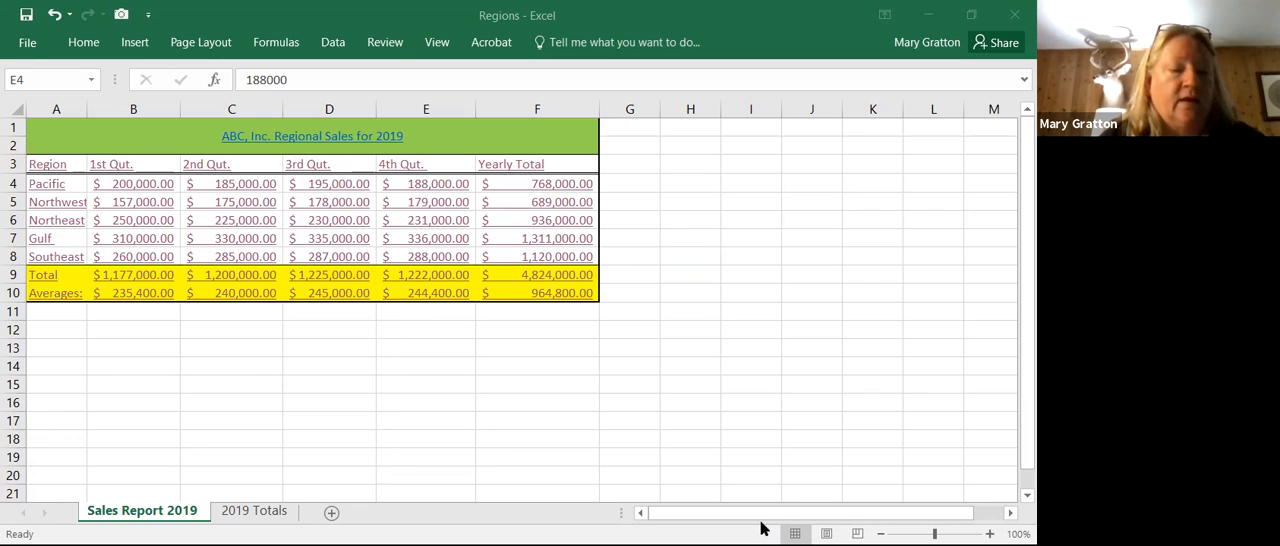
left_click(150, 515)
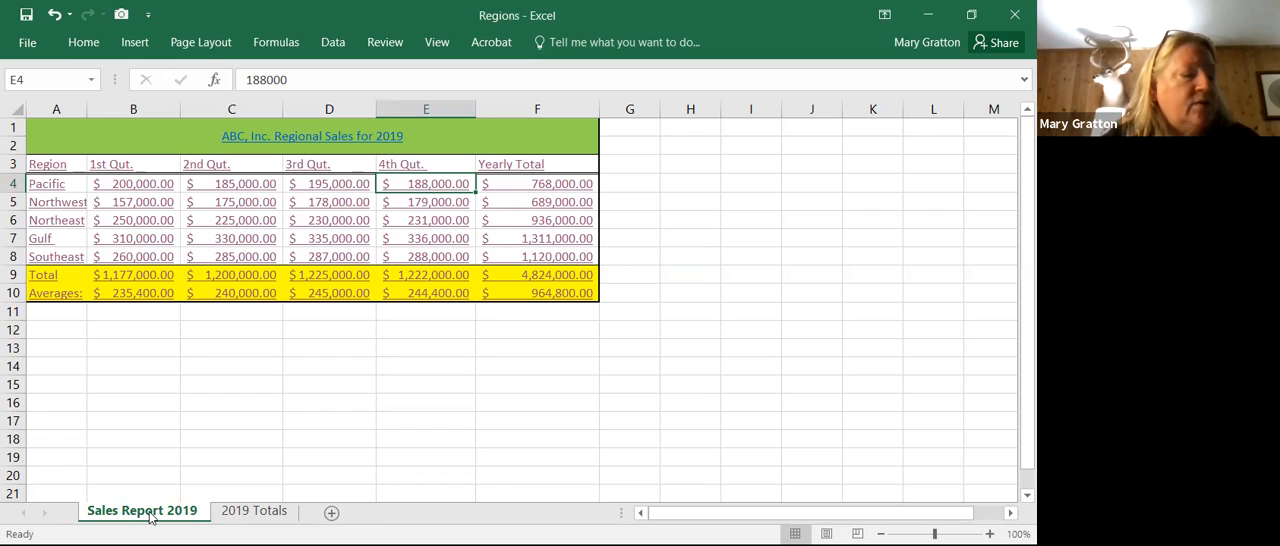
left_click_drag(150, 515, 150, 516)
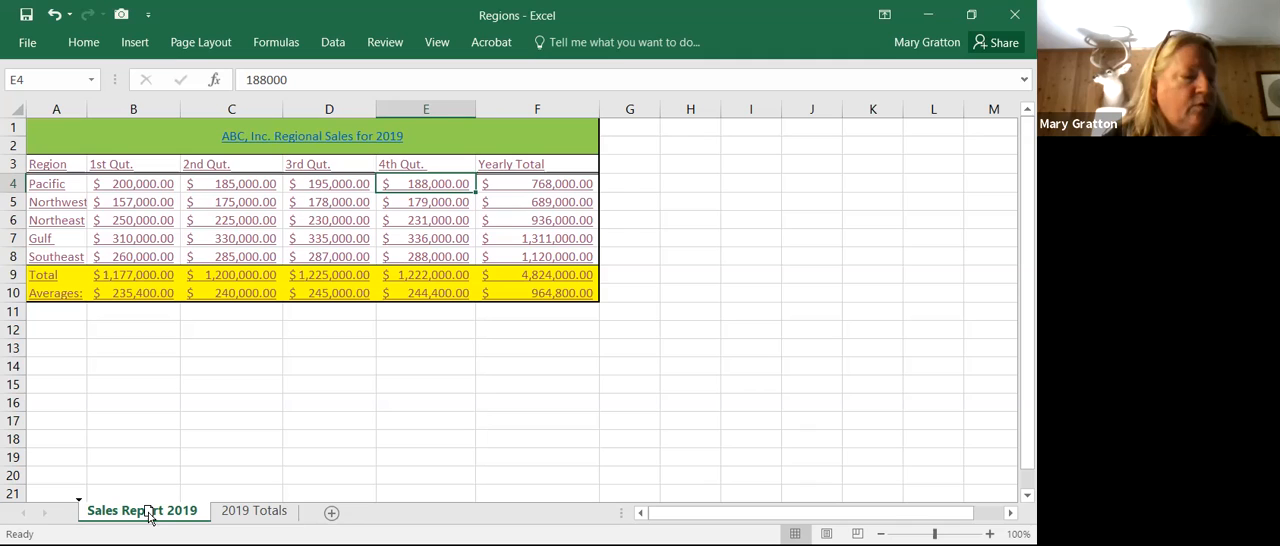
mouse_move(150, 515)
left_mouse_down()
mouse_move(74, 506)
mouse_move(90, 490)
mouse_move(79, 503)
mouse_move(332, 521)
left_mouse_up()
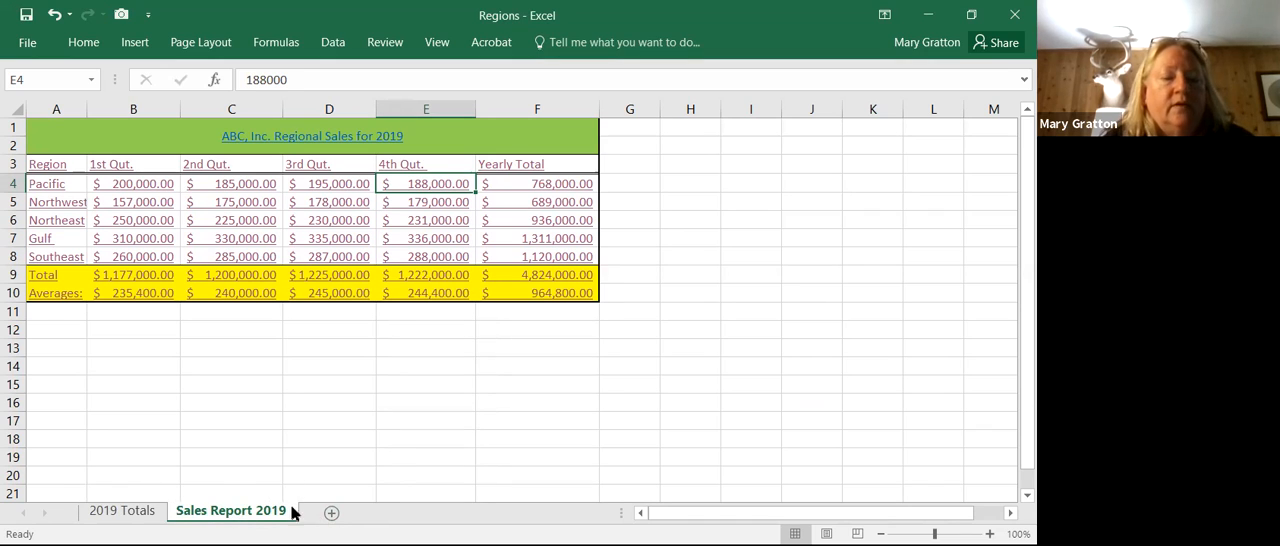
Step: Move the Sales Report 2019 sheet back in front of 2019 Totals
mouse_move(288, 511)
left_mouse_down()
mouse_move(168, 508)
mouse_move(165, 495)
left_mouse_up()
left_click(167, 494)
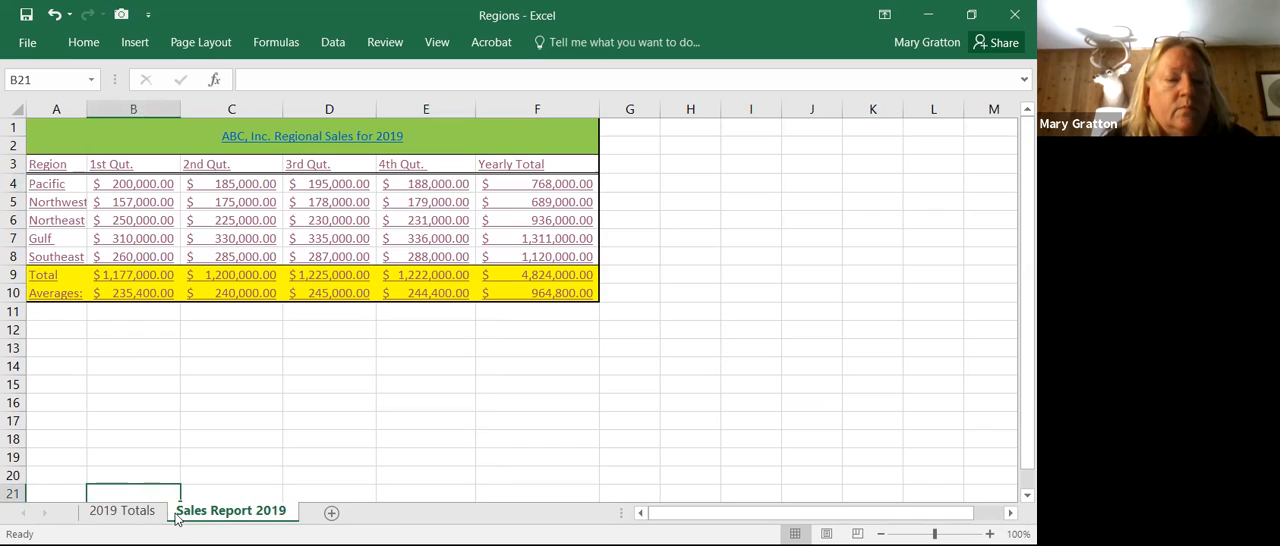
left_click_drag(212, 508, 77, 506)
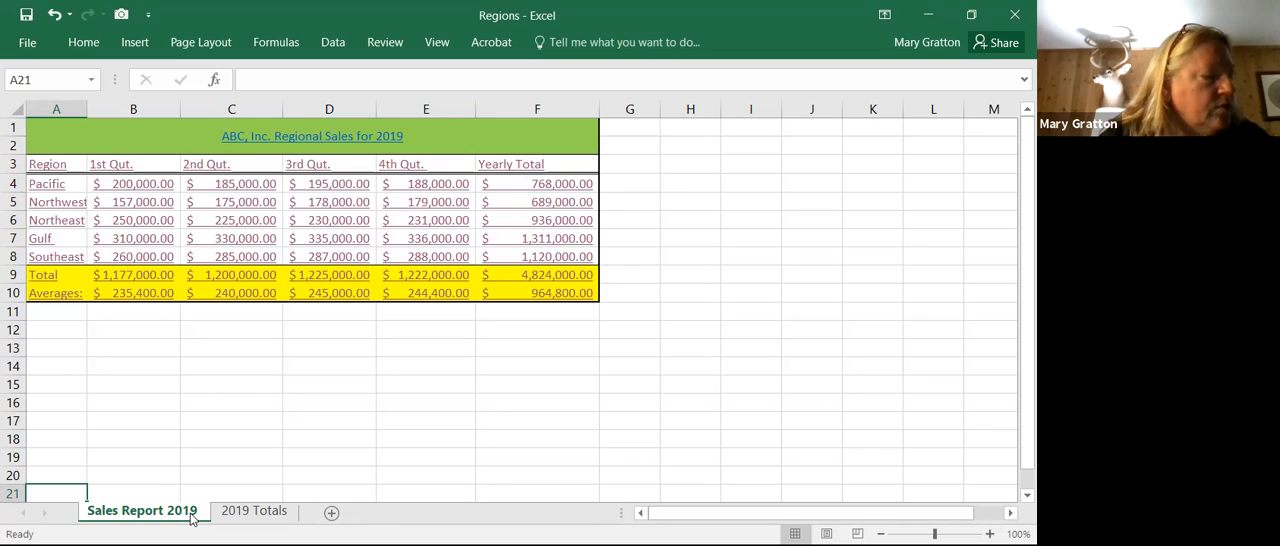
left_click_drag(189, 514, 190, 515)
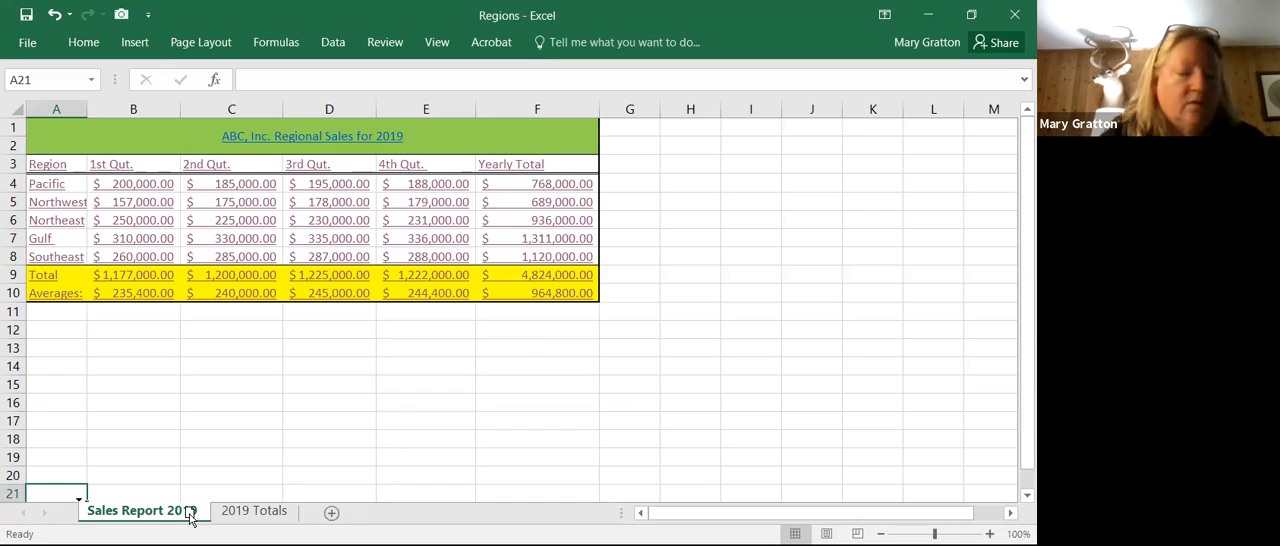
left_click_drag(190, 515, 124, 516)
right_click(178, 514)
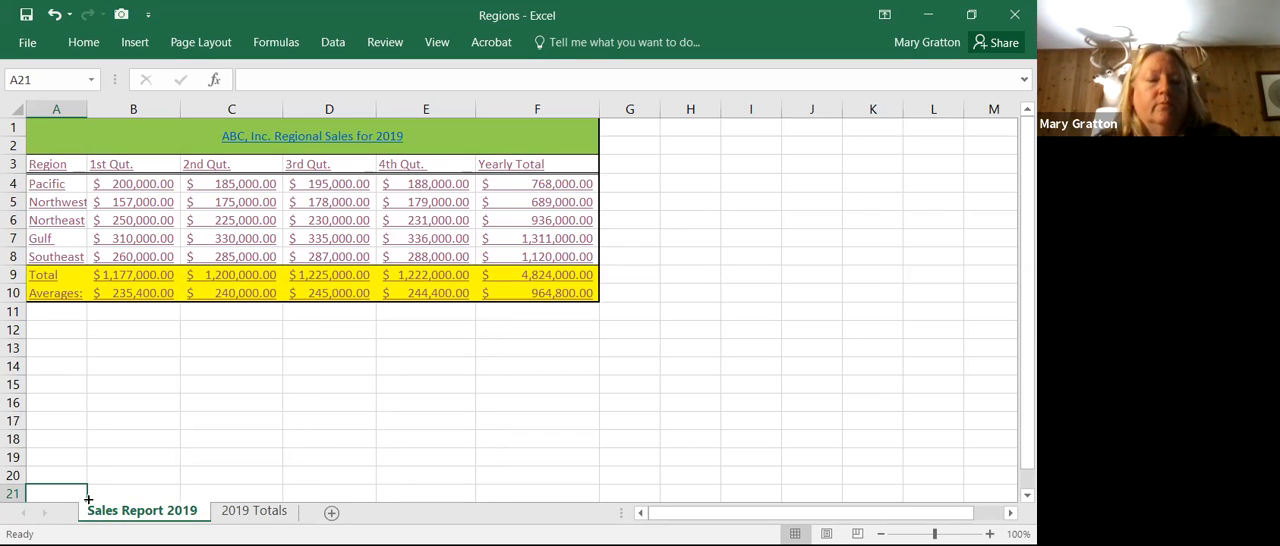
left_click(88, 499)
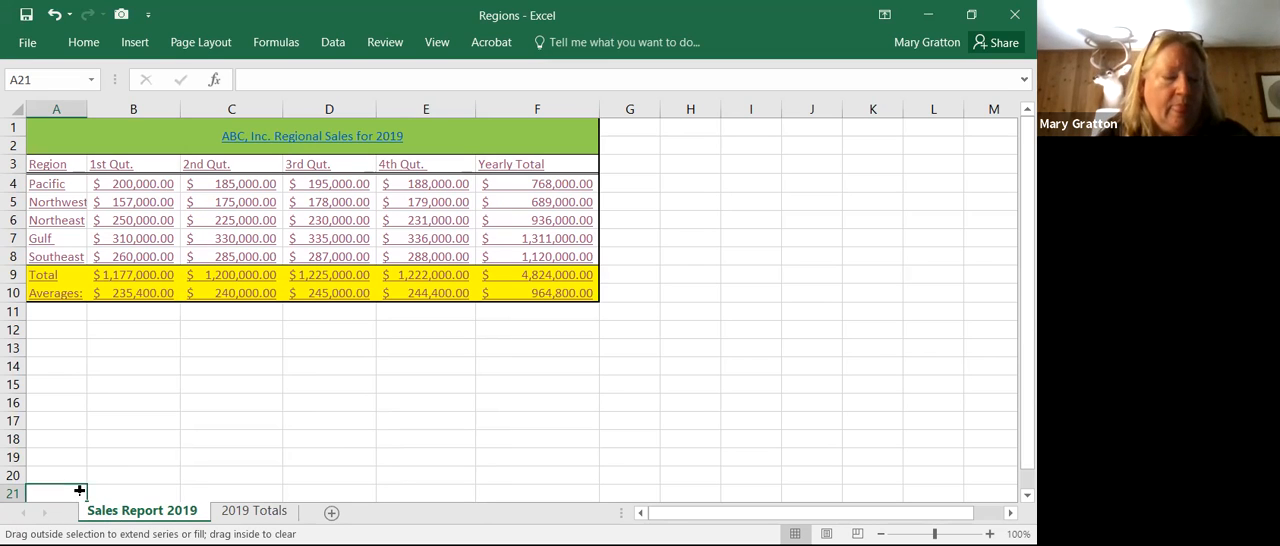
left_click_drag(86, 497, 322, 515)
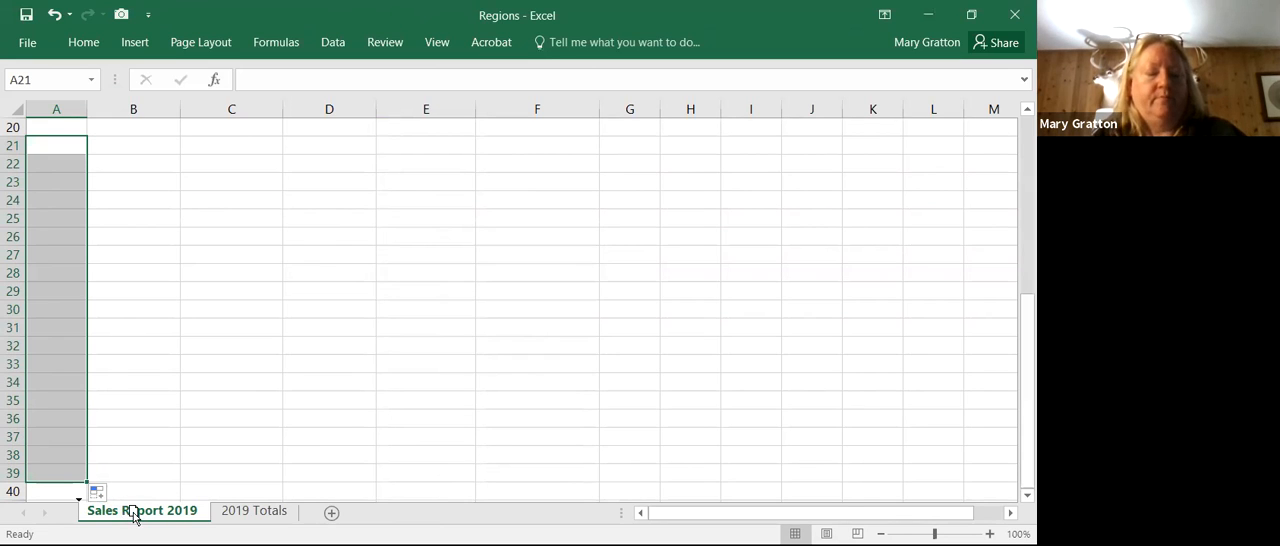
Step: Place a copy of the Sales Report 2019 sheet after 2019 Totals and compare it with the original sheet
left_click_drag(134, 514, 331, 517)
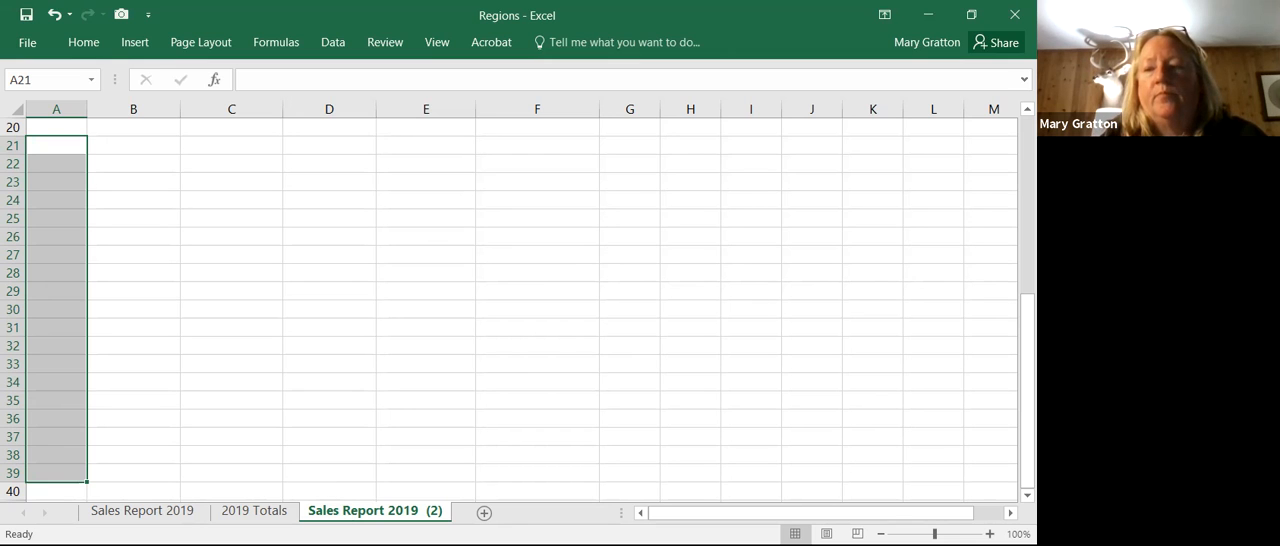
scroll(380, 266, "up", 6)
left_click(302, 260)
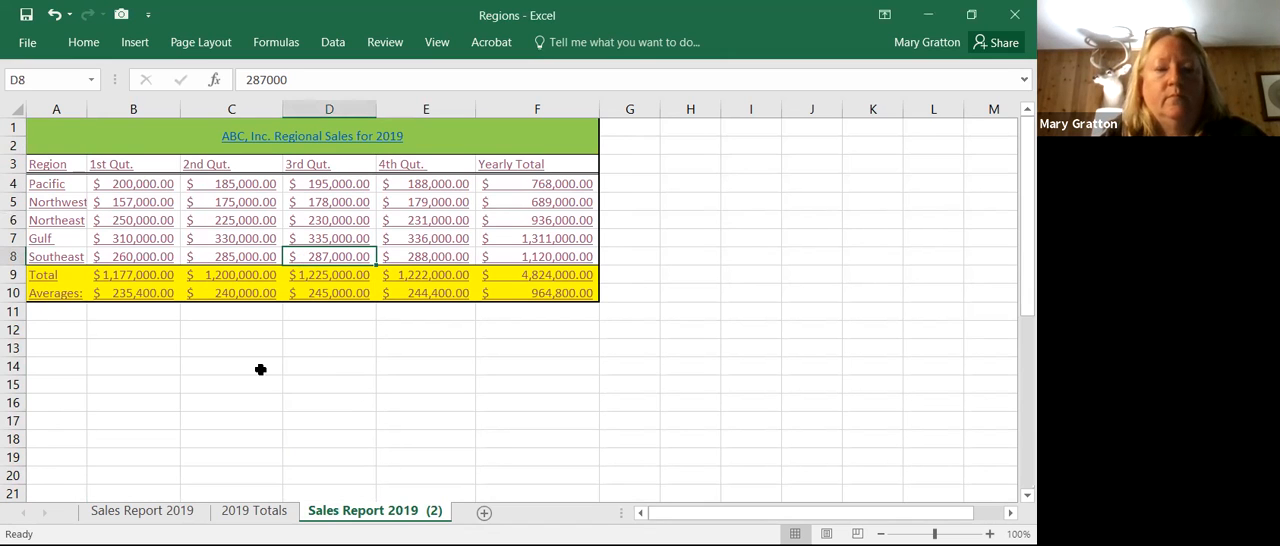
left_click(125, 515)
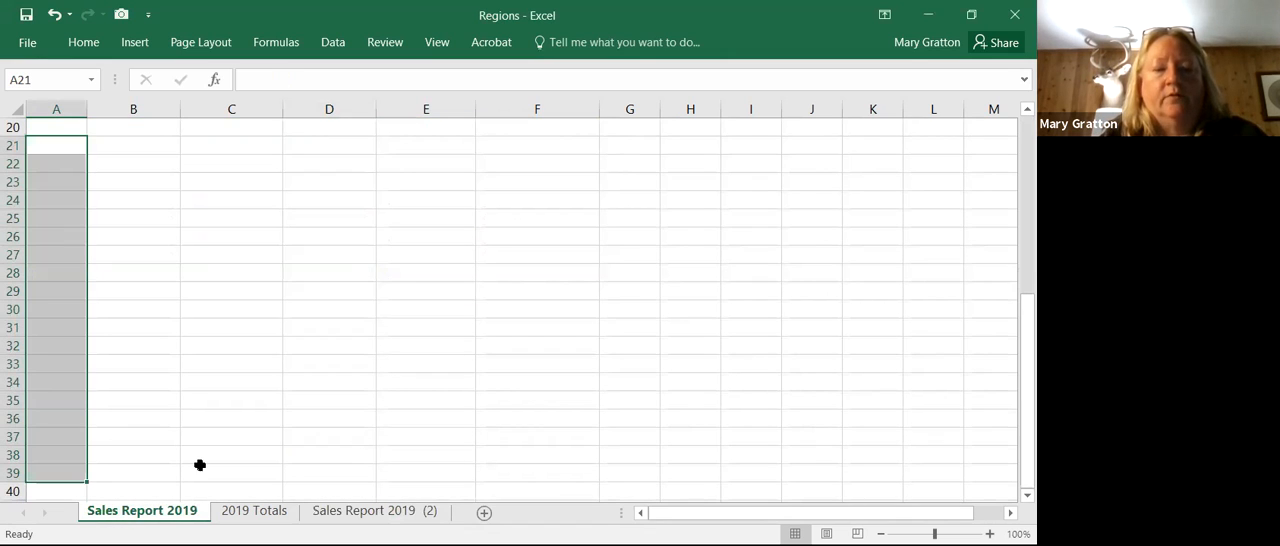
scroll(791, 183, "up", 5)
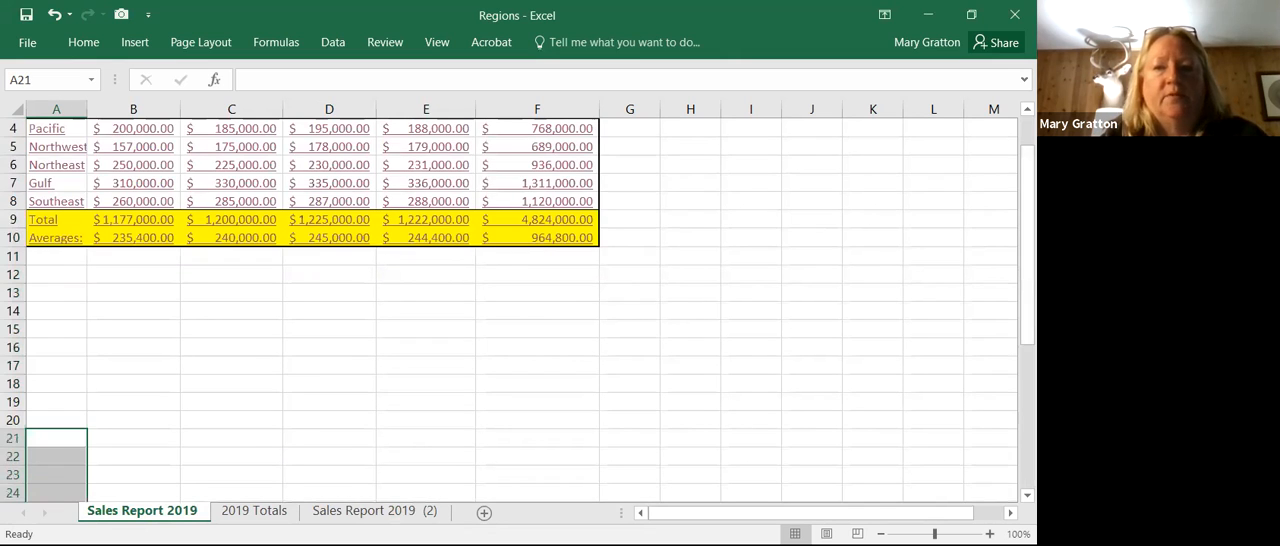
scroll(821, 206, "up", 1)
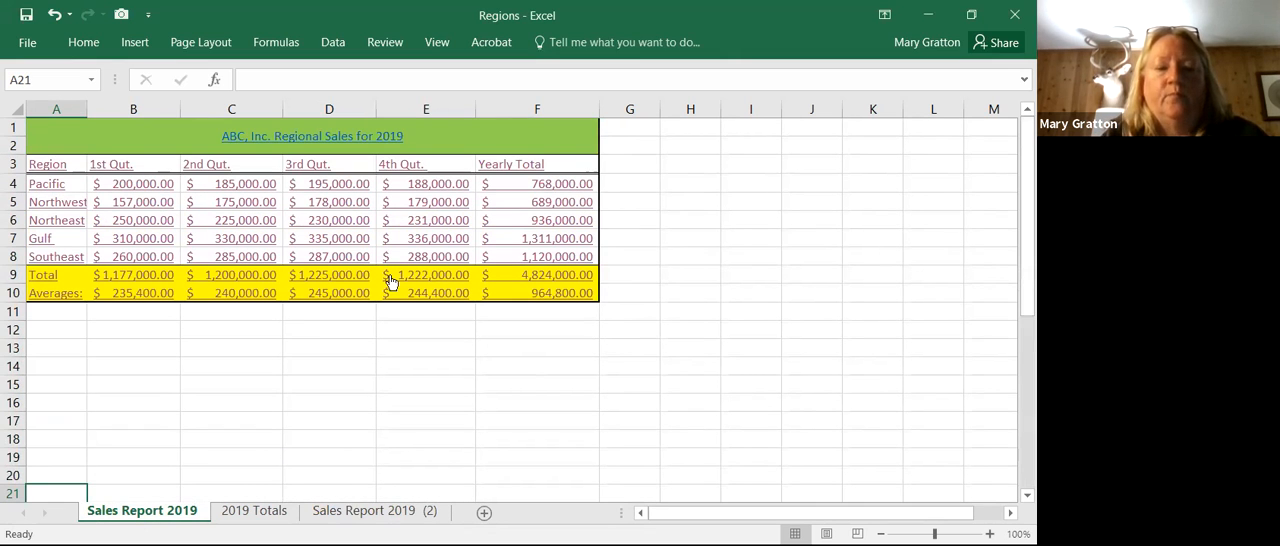
Step: Rename the copied Sales Report 2019 sheet as Sales Report 2020
left_click(336, 514)
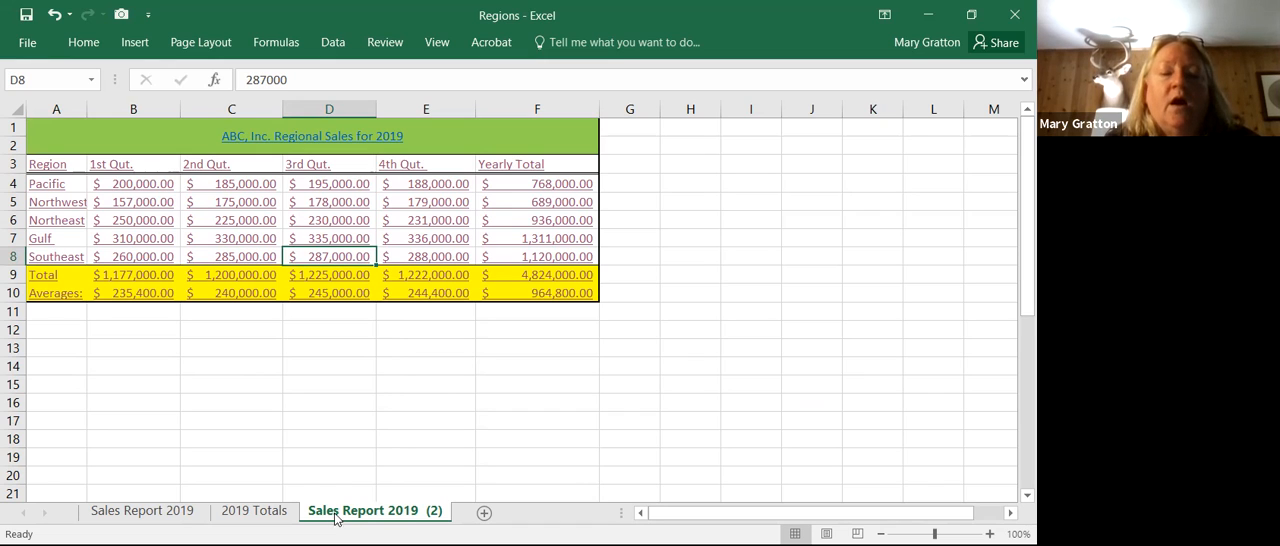
right_click(411, 513)
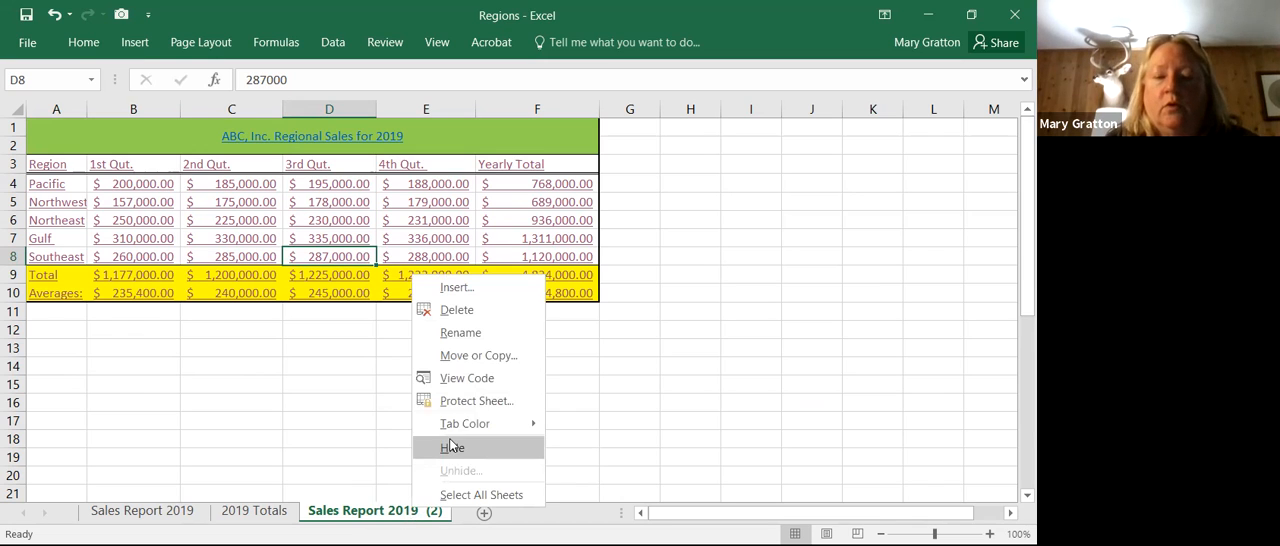
left_click(462, 332)
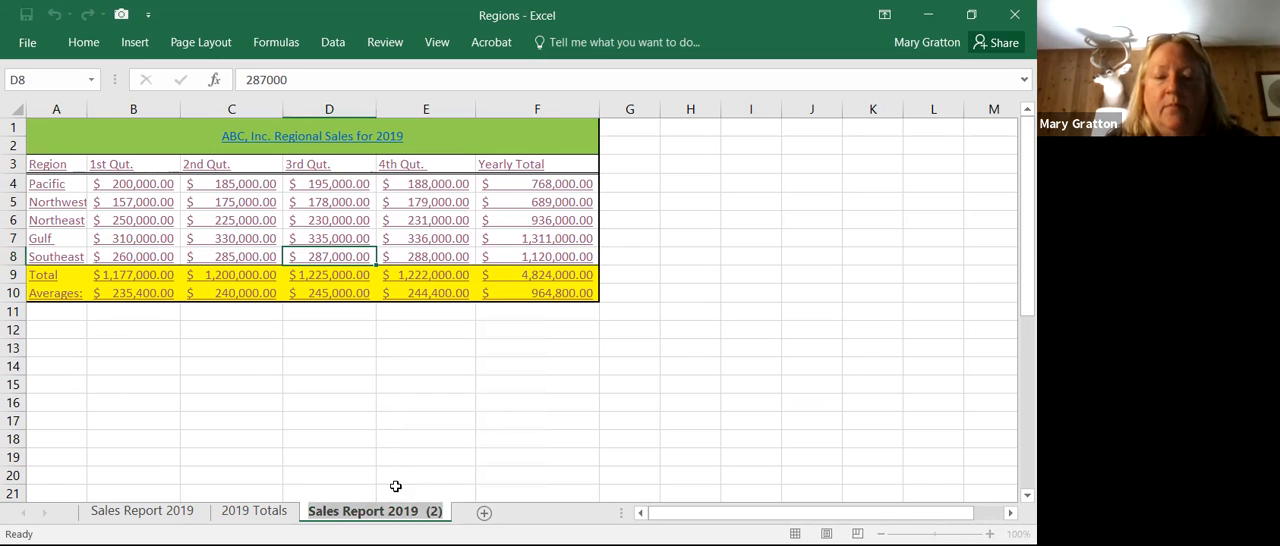
left_click(441, 511)
key("BackSpace")
key("BackSpace")
key("BackSpace")
key("BackSpace")
key("BackSpace")
key("BackSpace")
key("BackSpace")
key("BackSpace")
key("BackSpace")
type("2020")
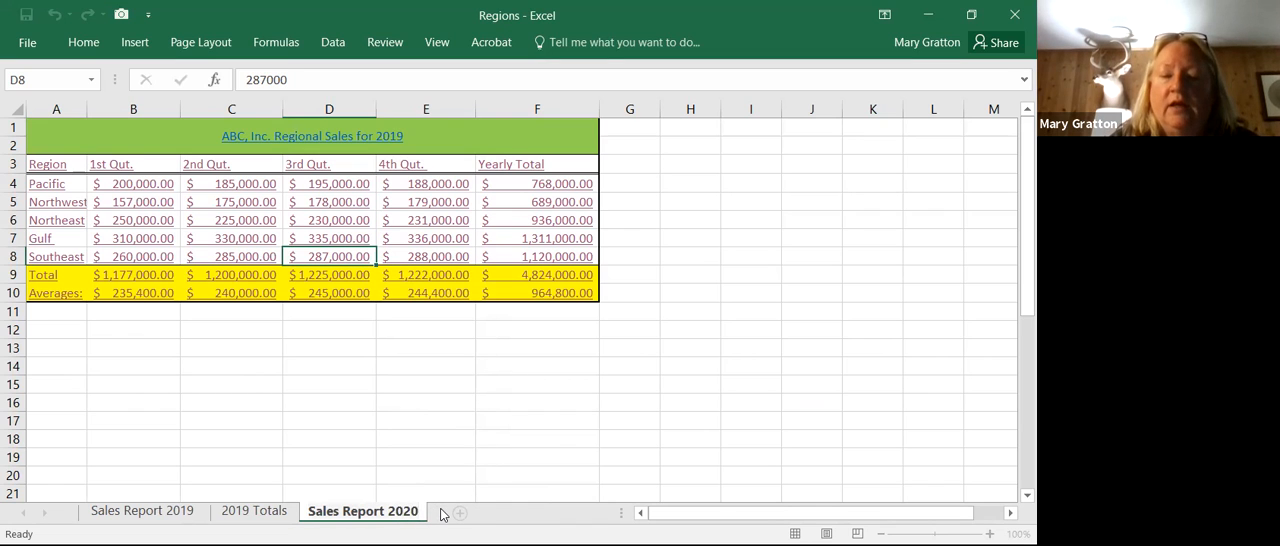
left_click(557, 429)
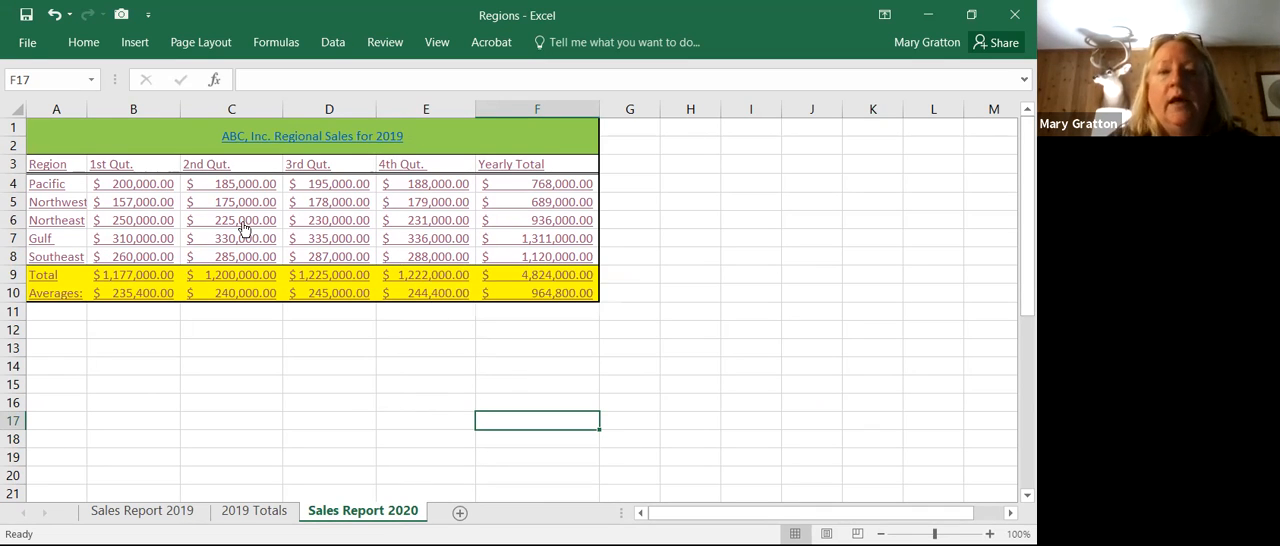
Step: Clear the sales figures, yearly totals, totals and averages in B4:F10 on the Sales Report 2020 sheet
left_click(149, 186)
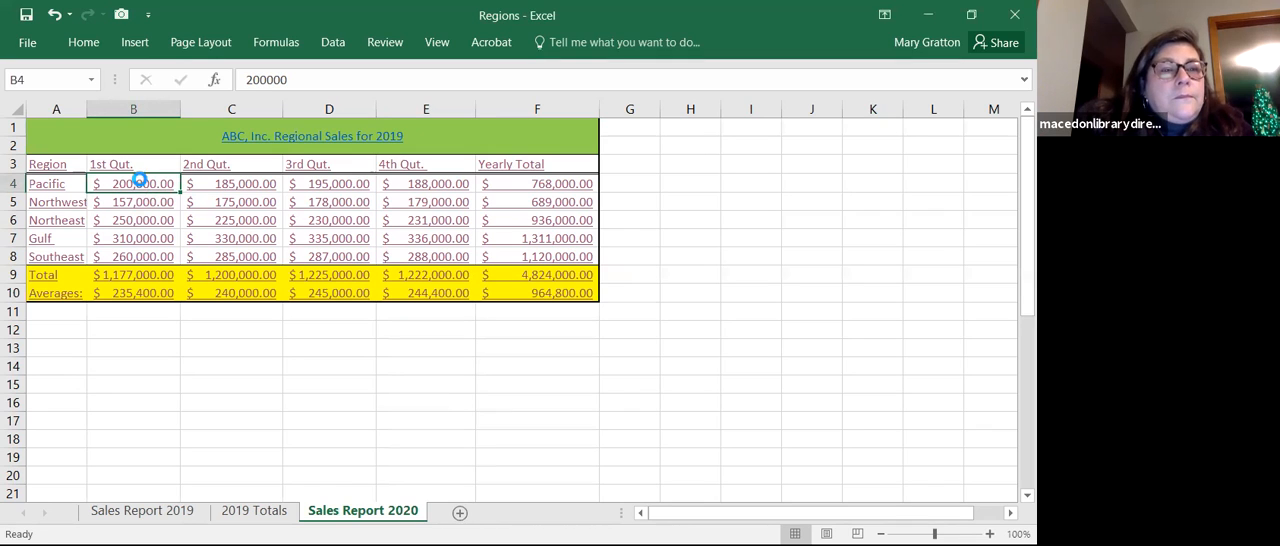
left_click(143, 181)
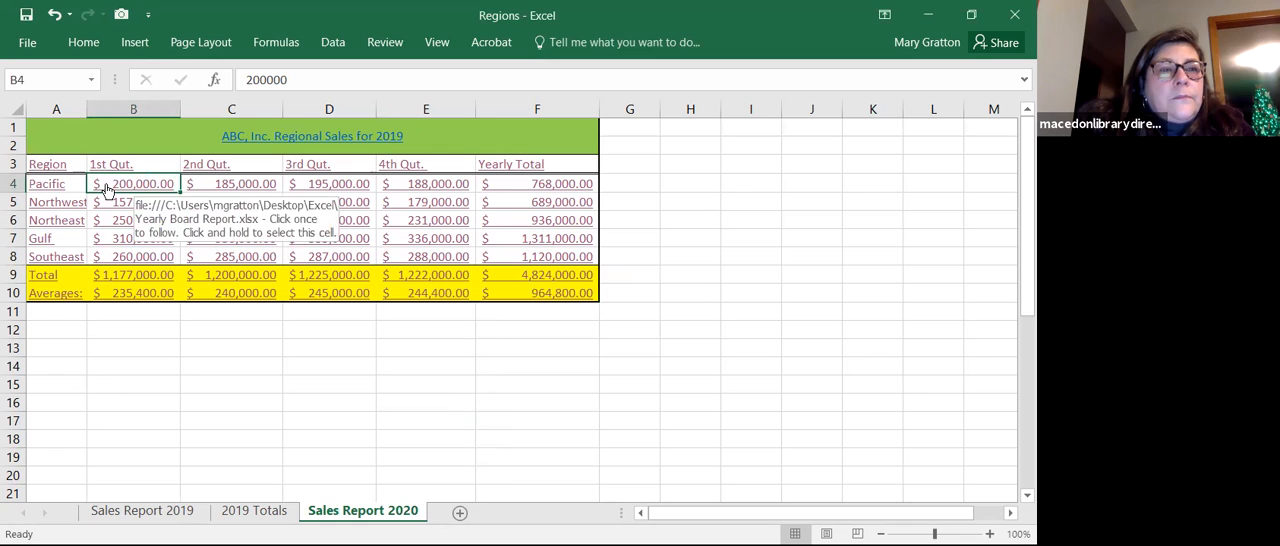
left_click_drag(107, 189, 489, 287)
key("Delete")
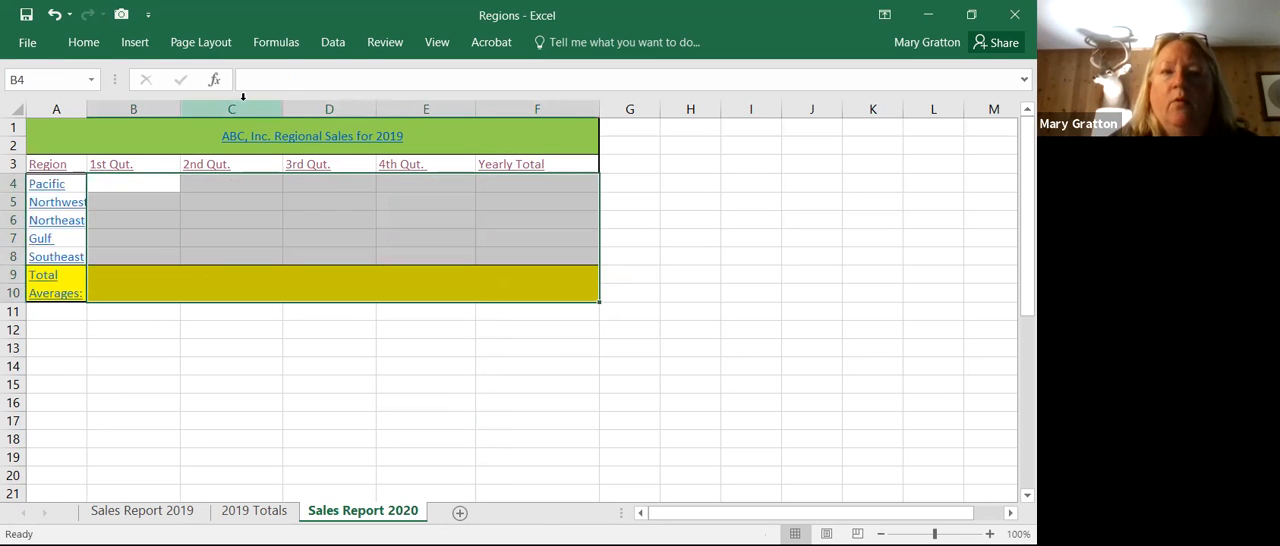
Step: Change the year in the merged sheet title so it reads ABC, Inc. Regional Sales for 2020
left_click(419, 131)
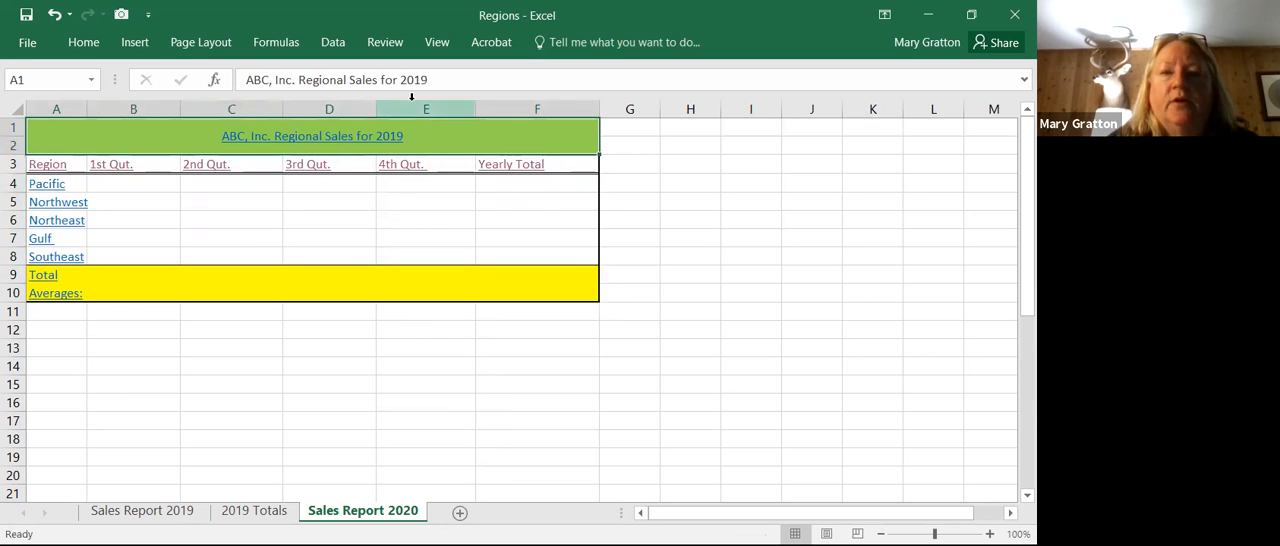
left_click(411, 86)
key("BackSpace")
key("BackSpace")
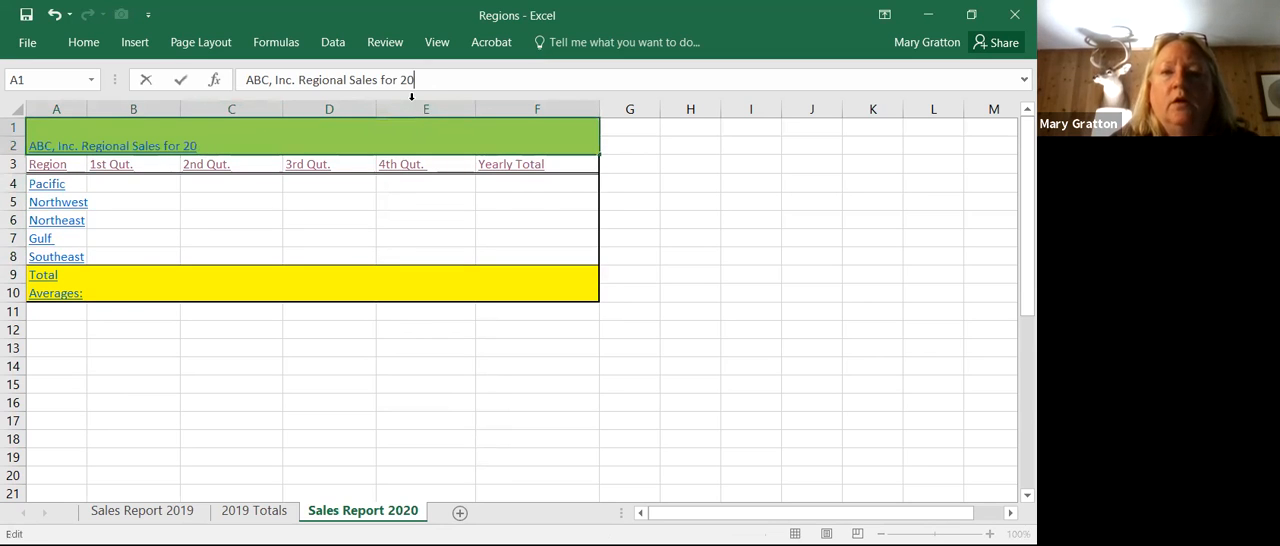
type("20")
left_click(420, 204)
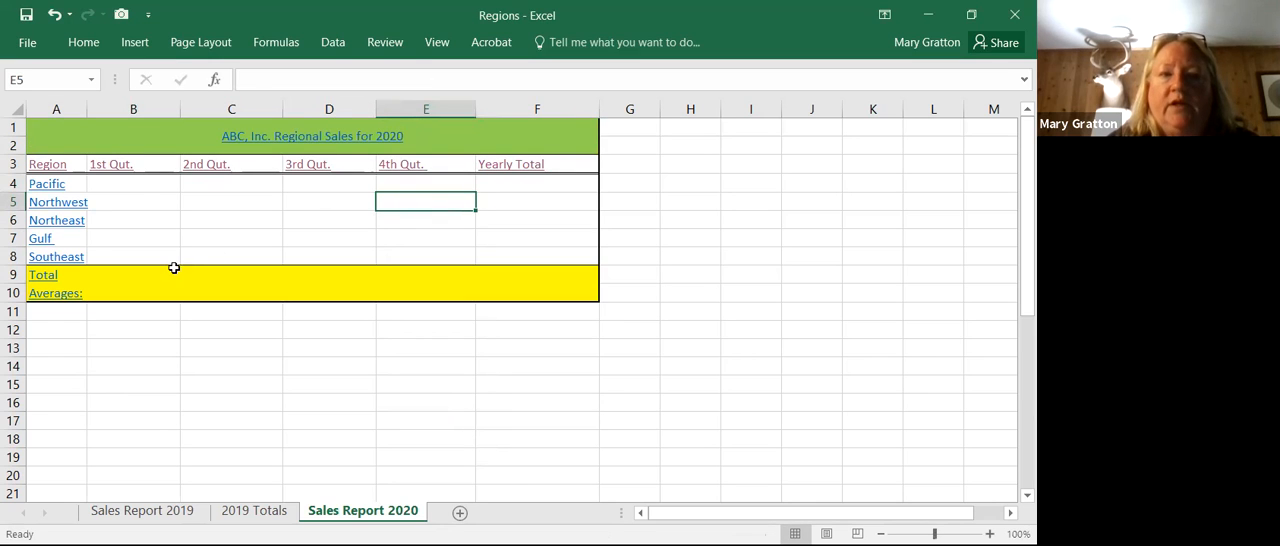
left_click(142, 187)
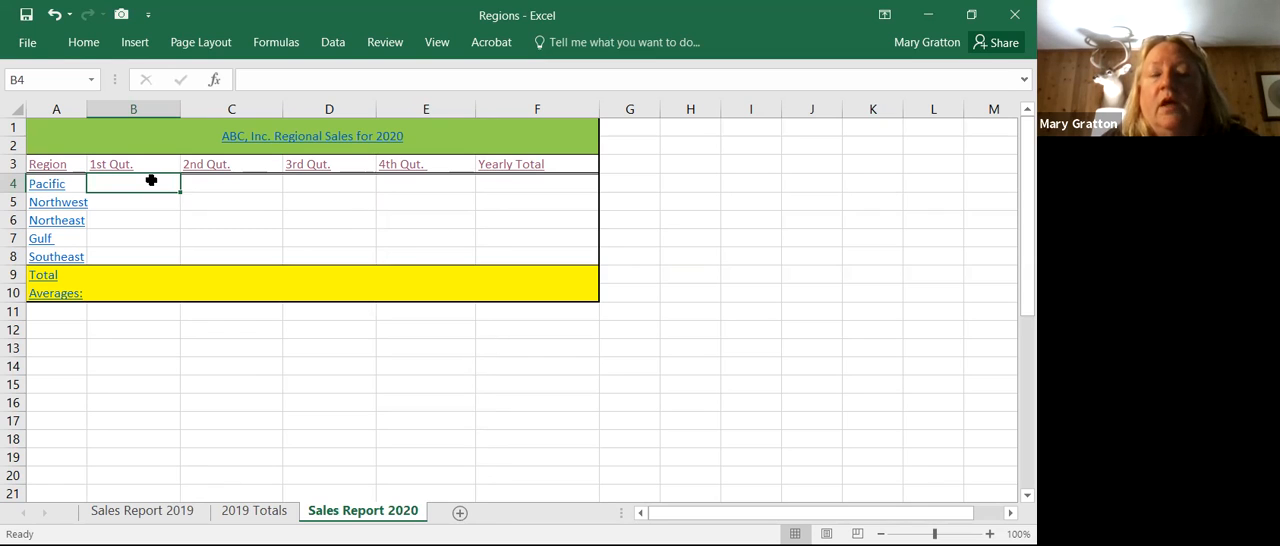
Step: Undo the title change and the clearing of the figures in B4:F10
left_click(53, 16)
left_click(200, 251)
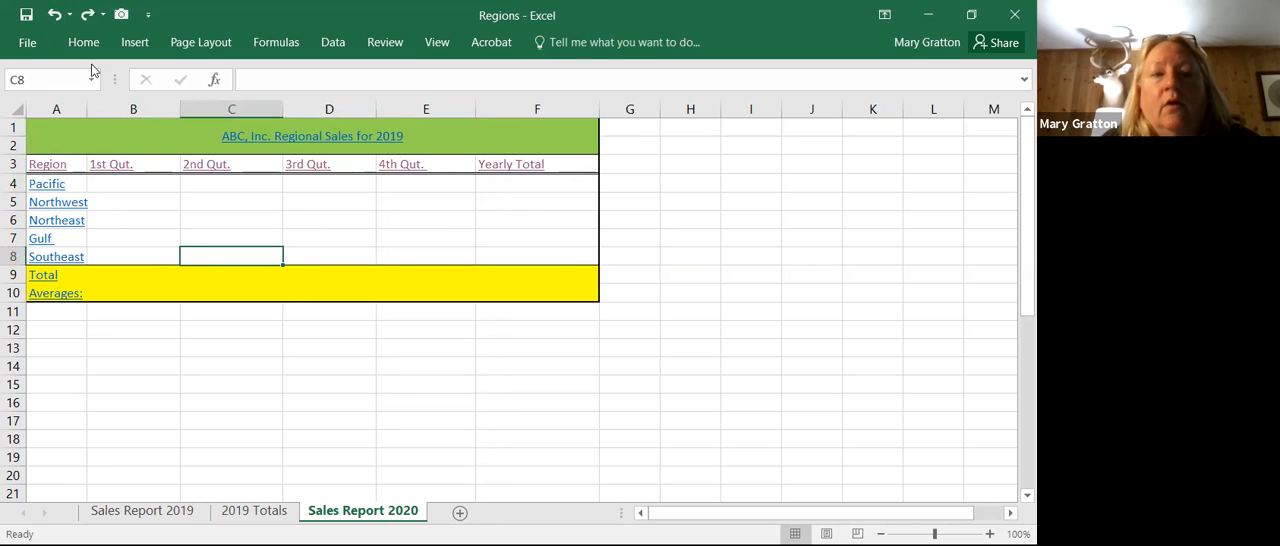
left_click(56, 15)
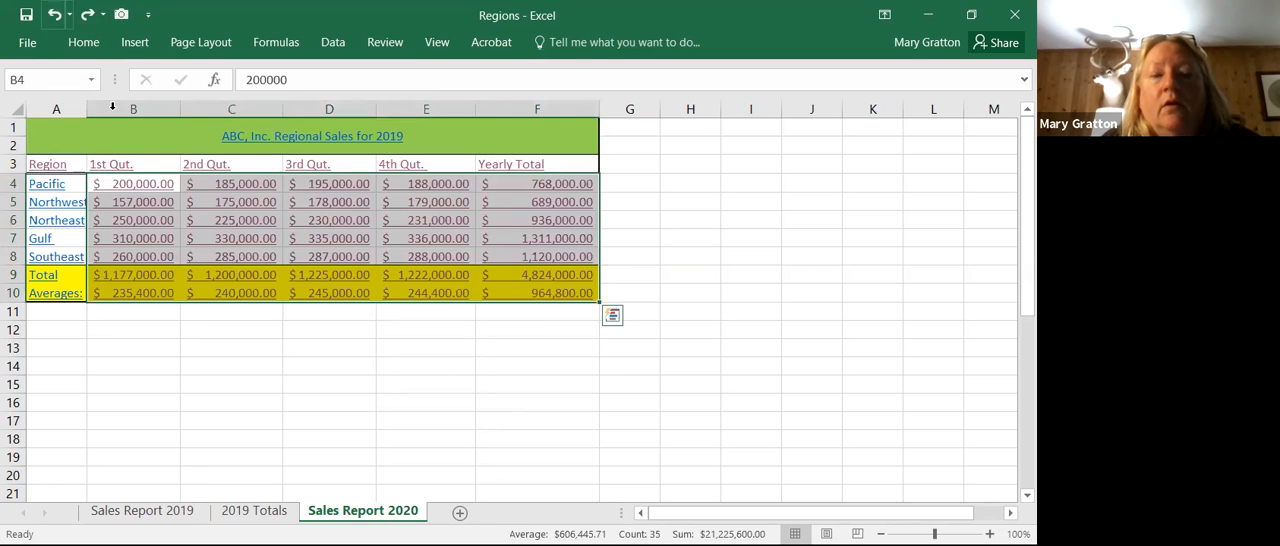
left_click(147, 256)
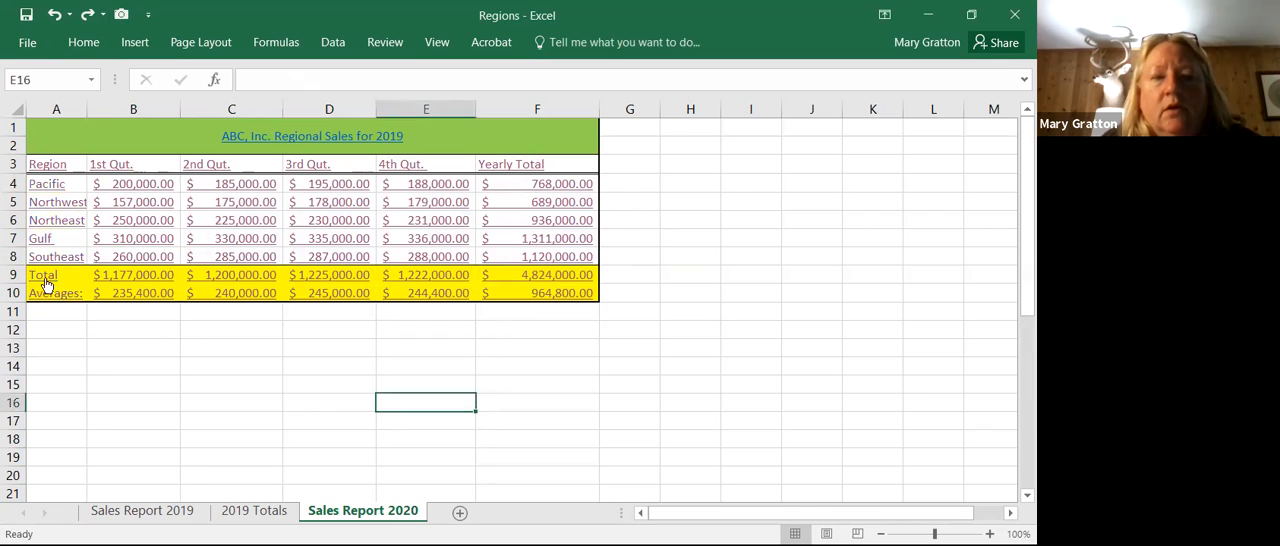
left_click(136, 185)
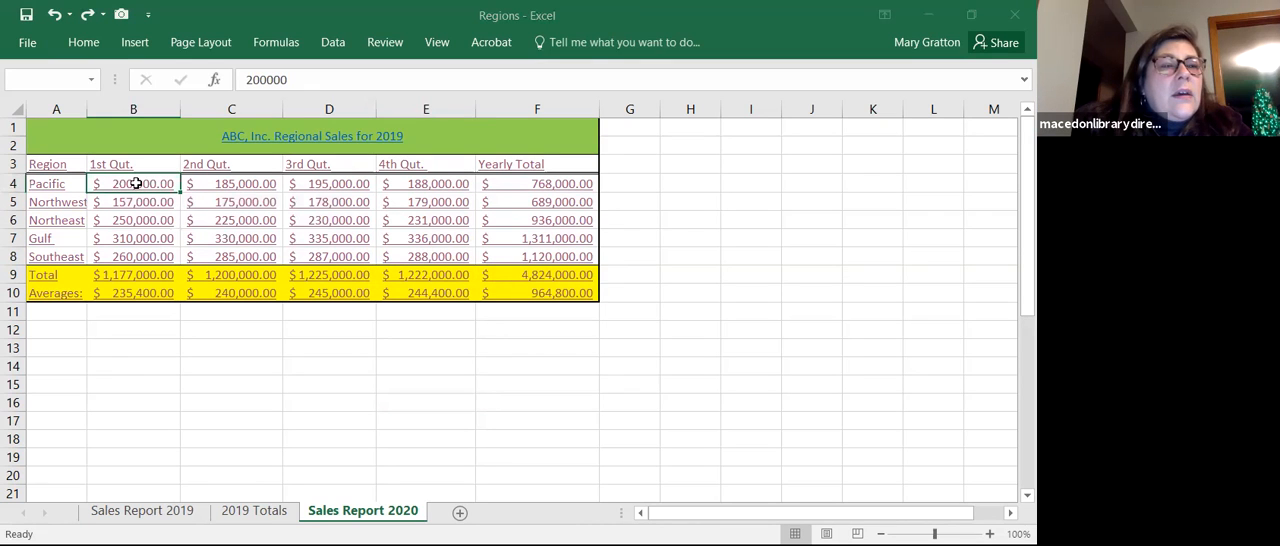
left_click(140, 192)
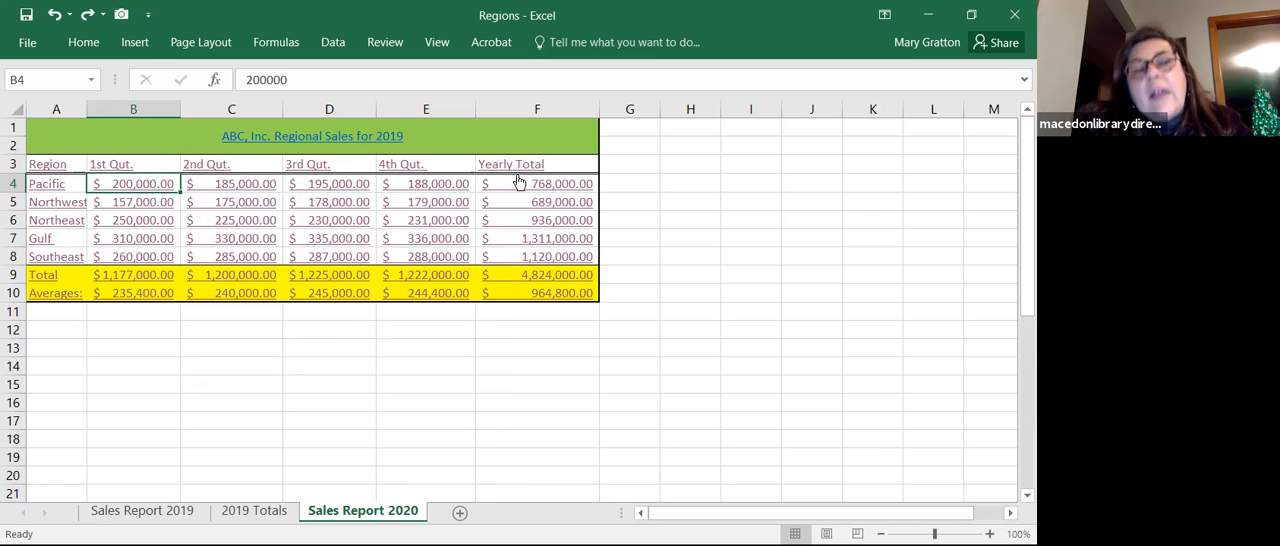
Step: Fill the Yearly Total cells F4:F10 with yellow to mark the formula cells
left_click_drag(527, 190, 527, 297)
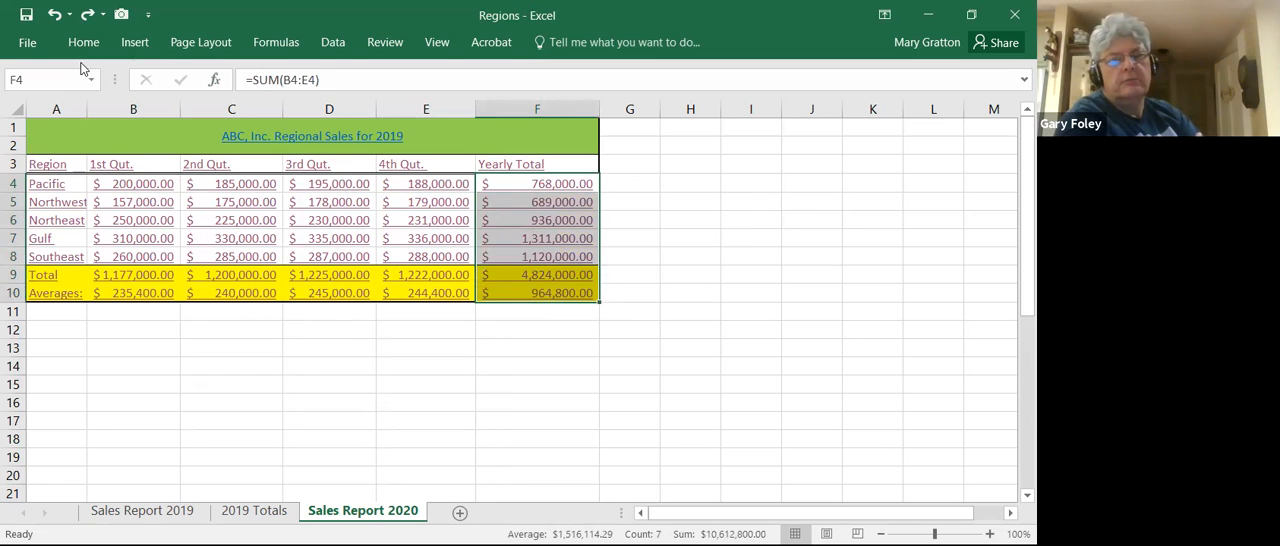
left_click(83, 44)
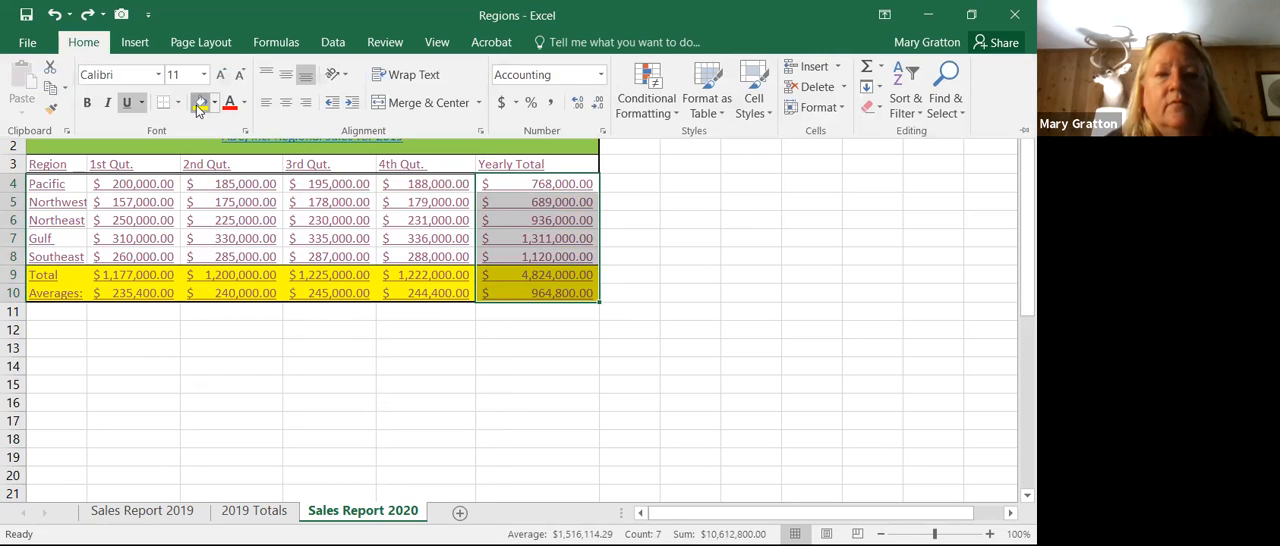
left_click(200, 102)
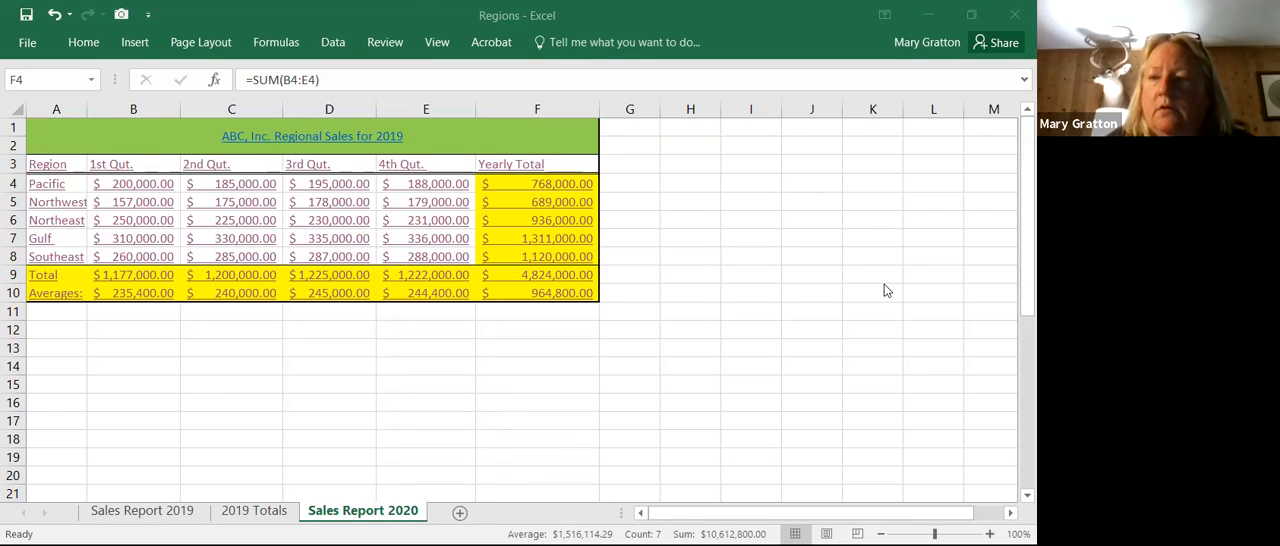
left_click(902, 309)
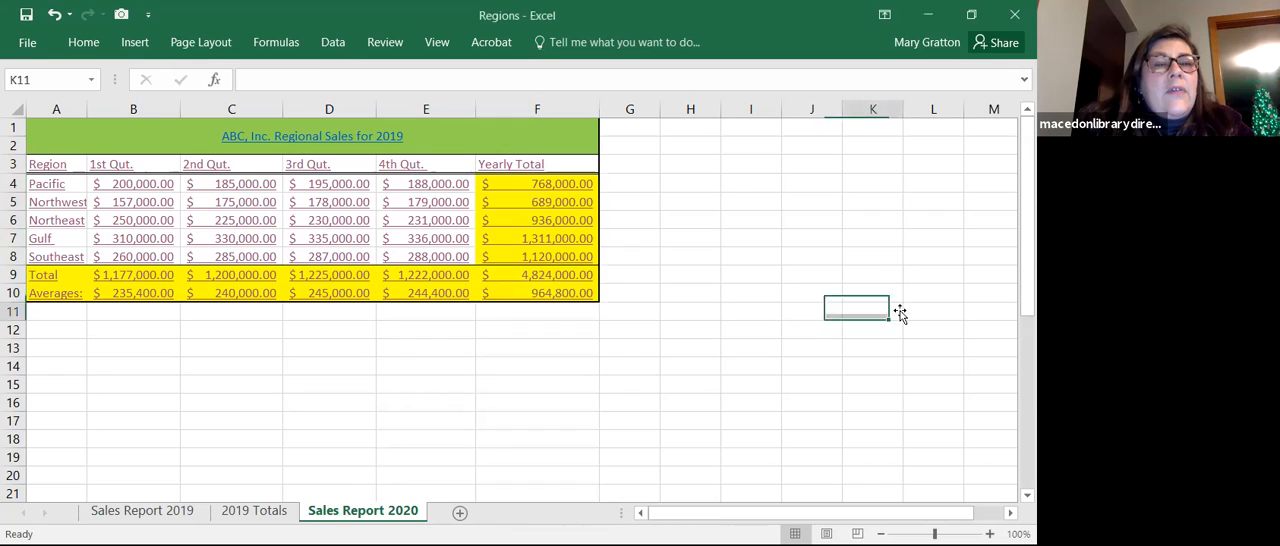
Step: Clear the Pacific region's 4th and 3rd quarter figures in E4 and D4, leaving the Yearly Total formula in place
left_click(437, 189)
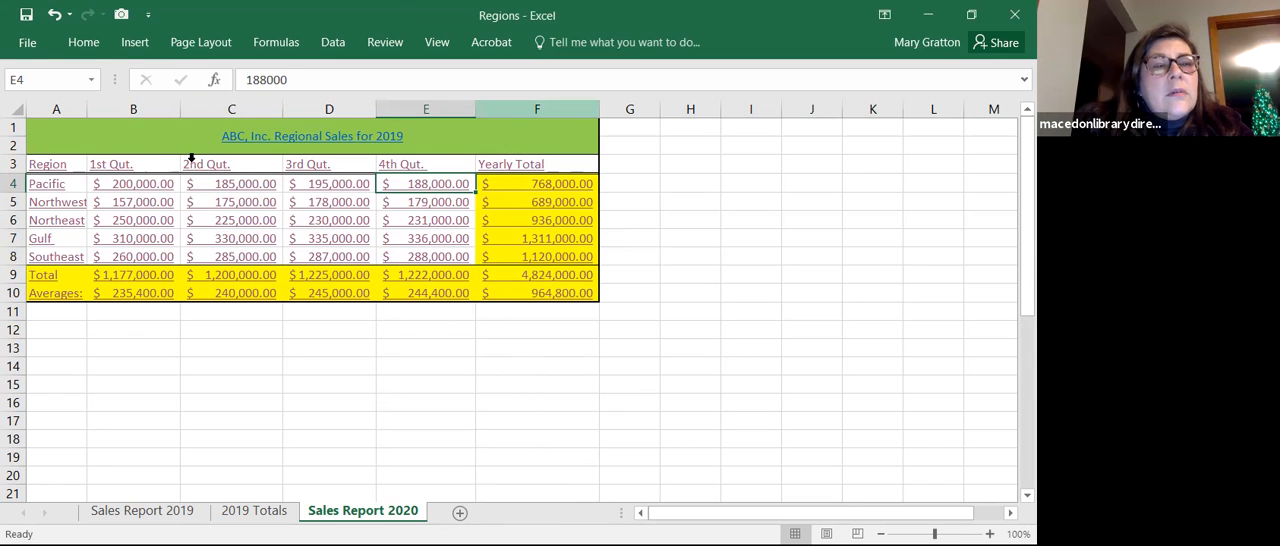
key("F2")
key("BackSpace")
key("BackSpace")
key("BackSpace")
key("BackSpace")
key("BackSpace")
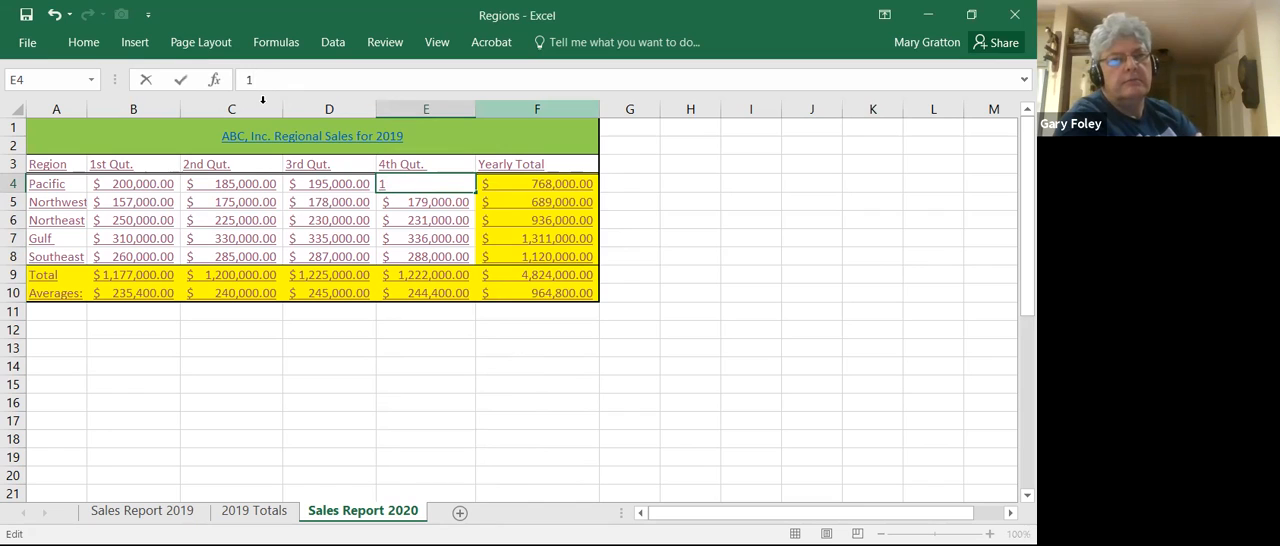
key("BackSpace")
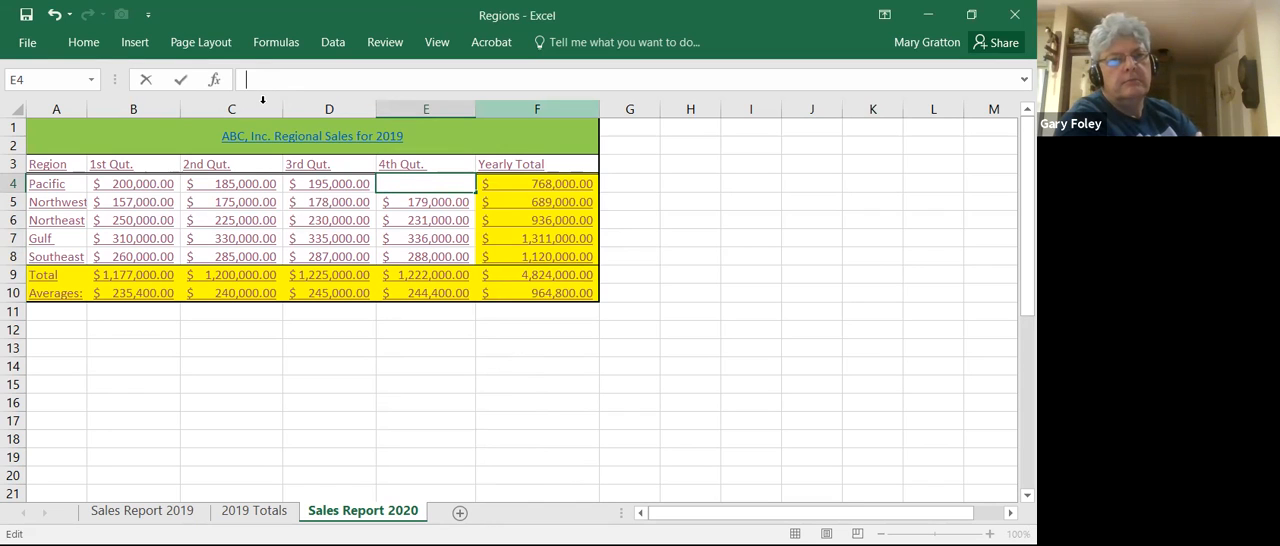
left_click(353, 186)
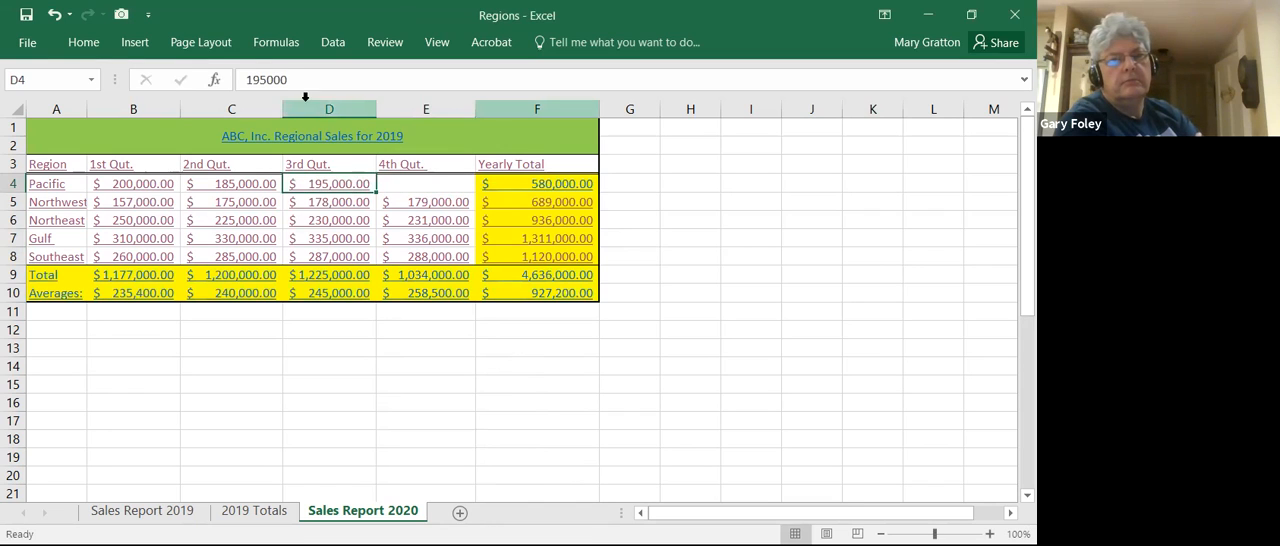
key("F2")
key("BackSpace")
key("BackSpace")
key("BackSpace")
key("BackSpace")
key("BackSpace")
key("BackSpace")
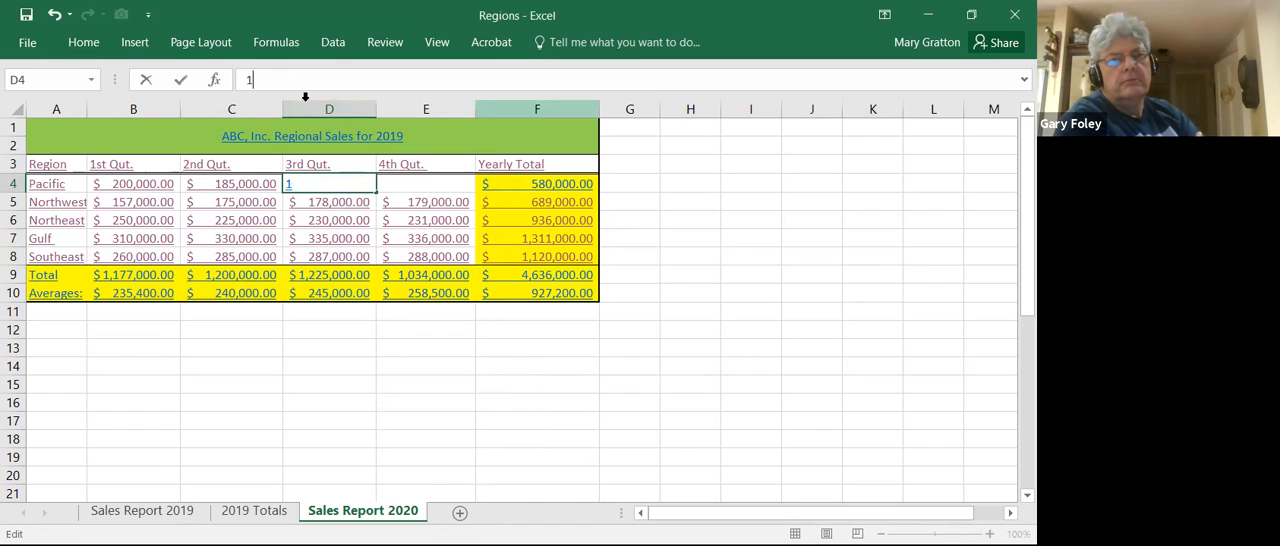
Step: Clear the Pacific region's 2nd and 1st quarter figures in C4 and B4 and check the Yearly Total formula in F4
left_click(220, 180)
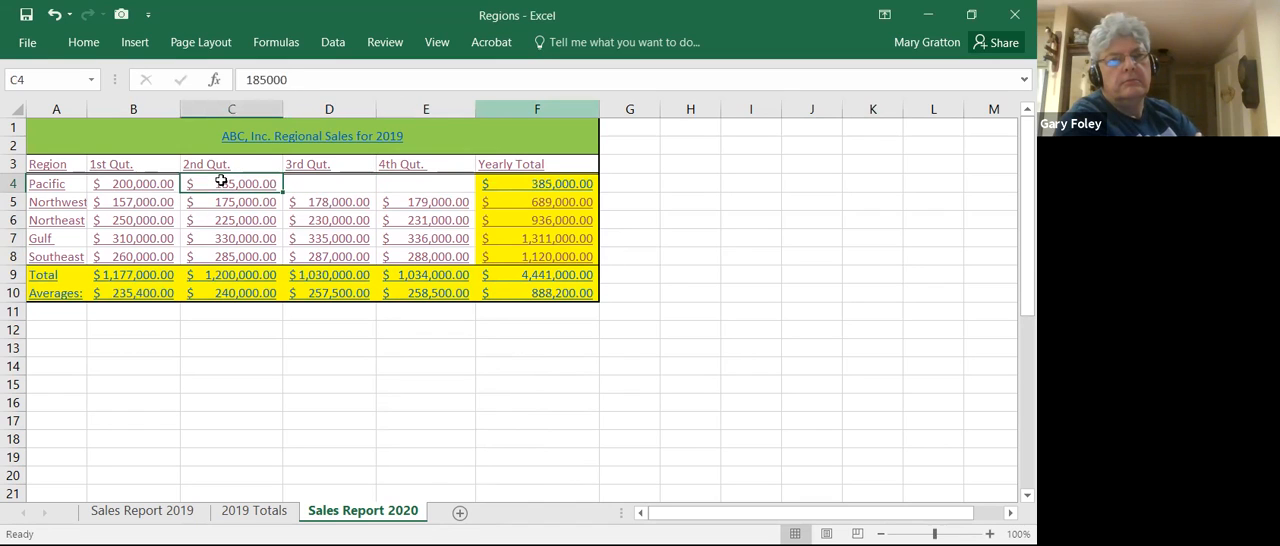
key("F2")
key("BackSpace")
key("BackSpace")
key("BackSpace")
key("BackSpace")
key("BackSpace")
key("BackSpace")
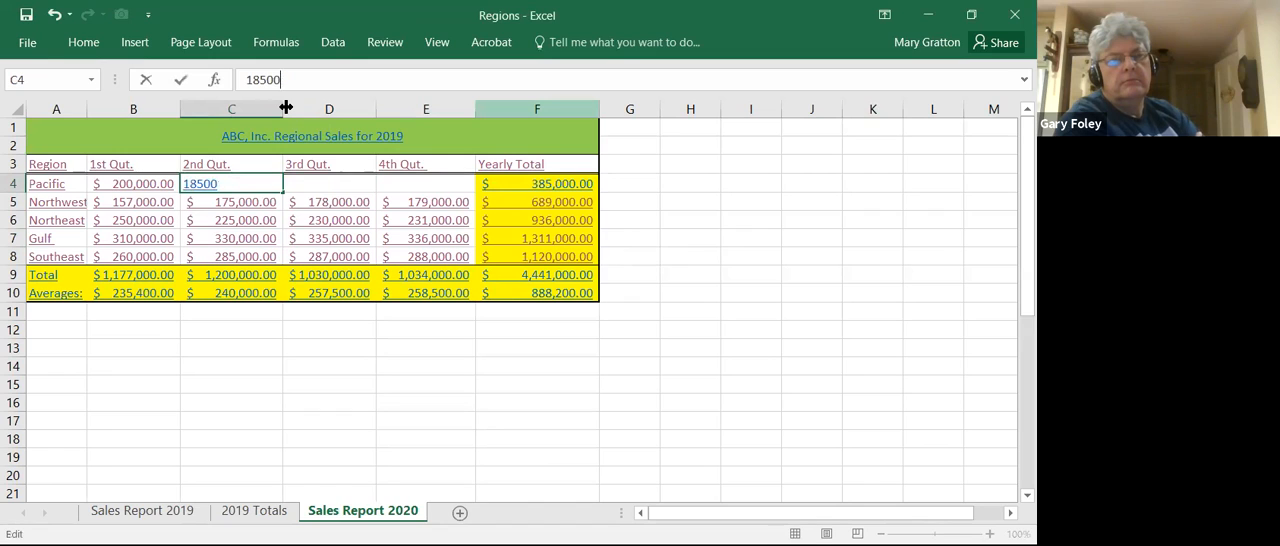
left_click(145, 186)
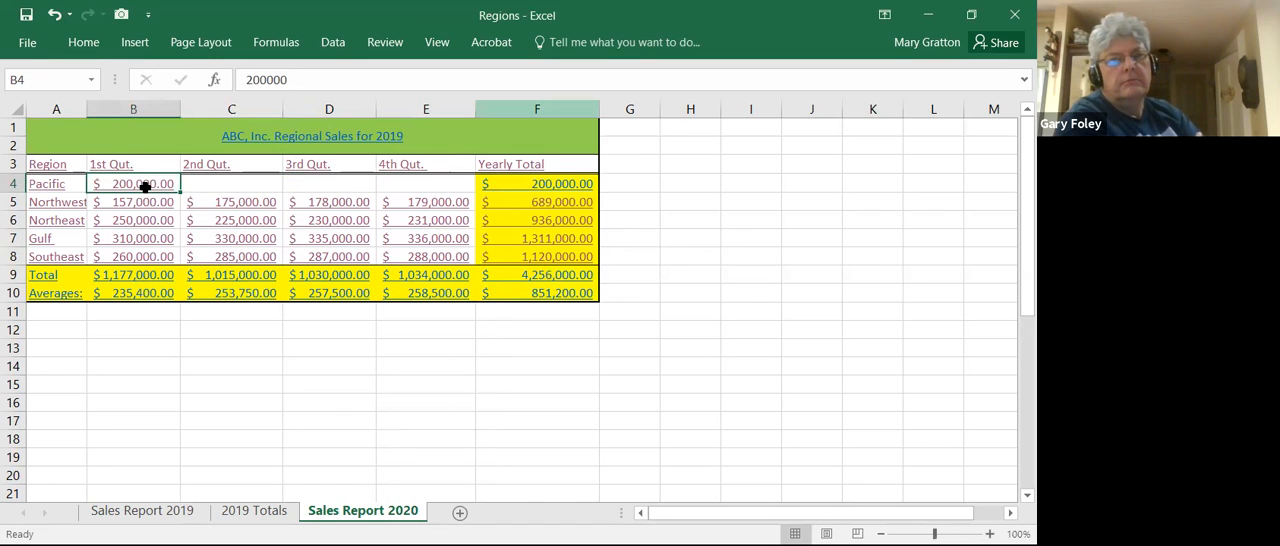
key("BackSpace")
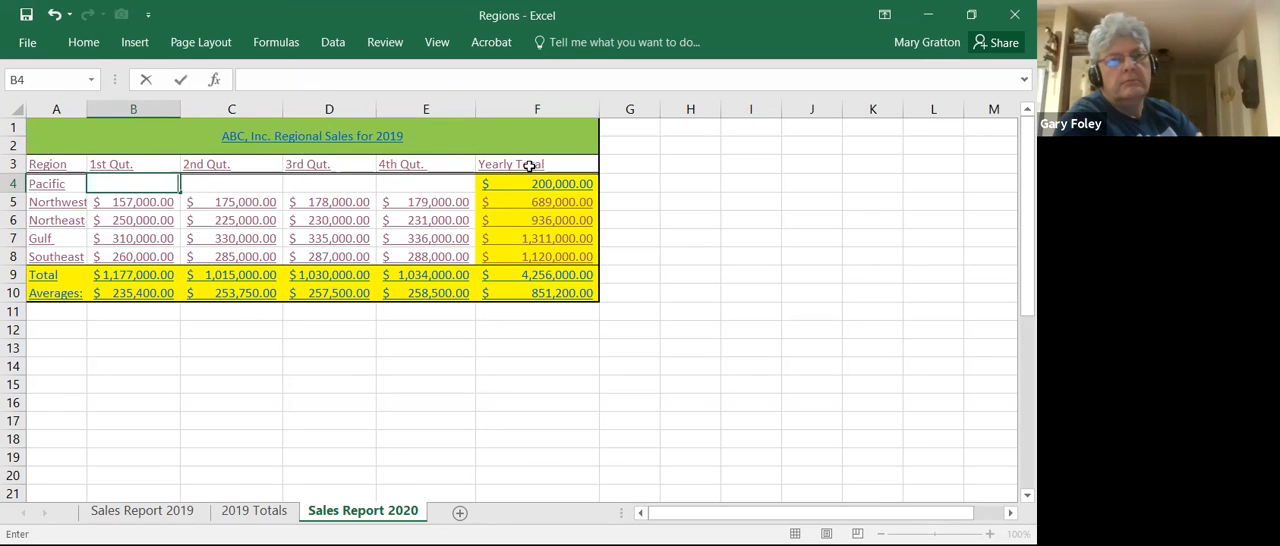
left_click(528, 181)
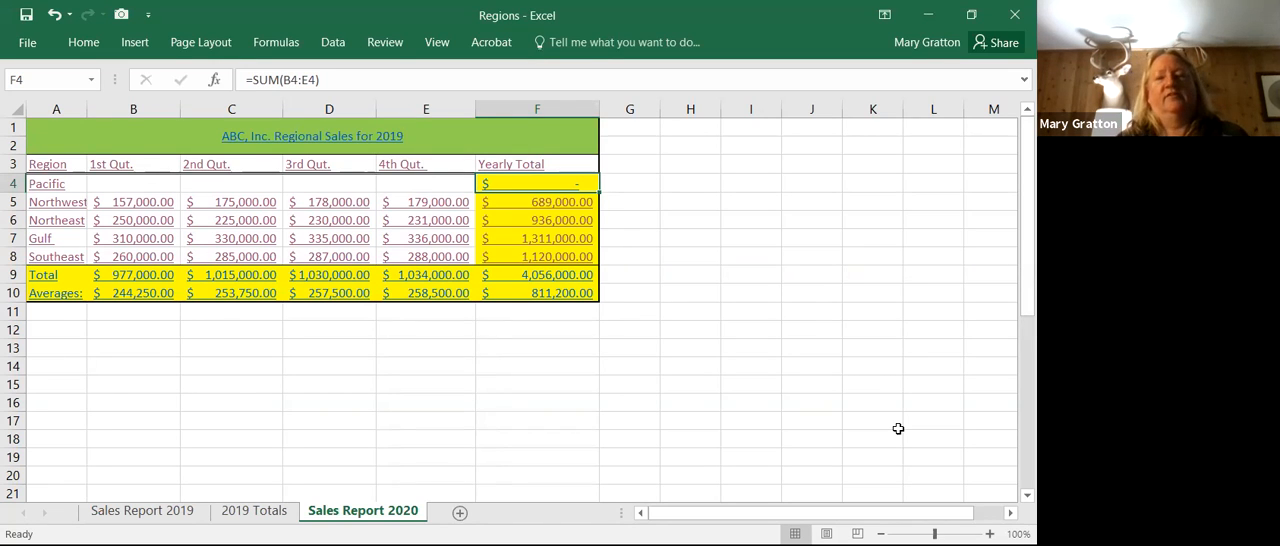
left_click(778, 362)
left_click_drag(778, 362, 786, 142)
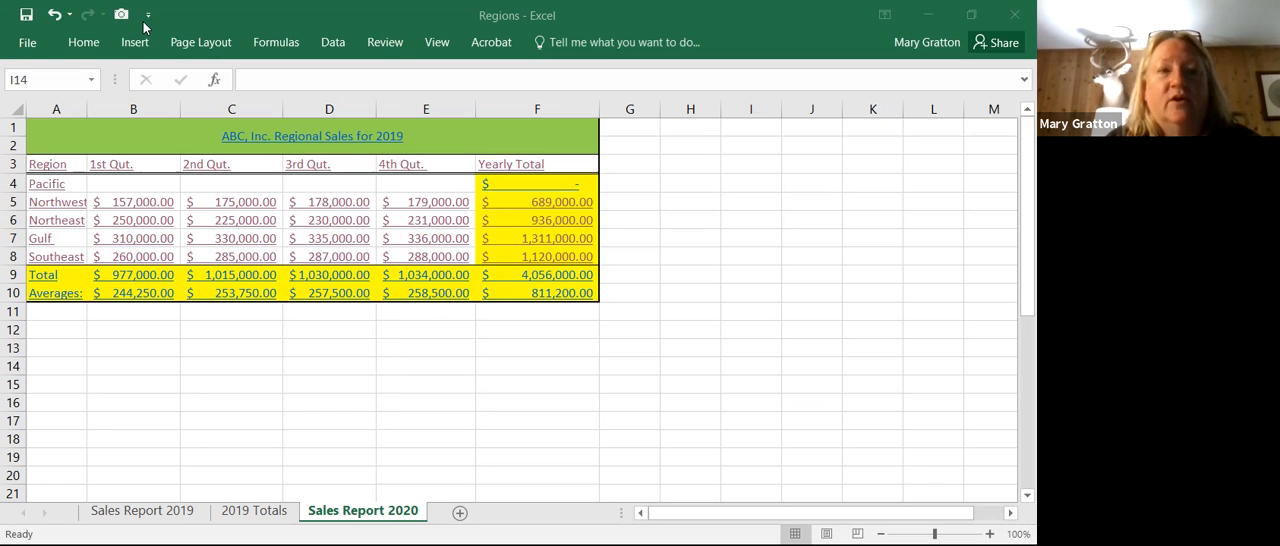
Step: Open the Excel options for customizing the Quick Access Toolbar
left_click(28, 45)
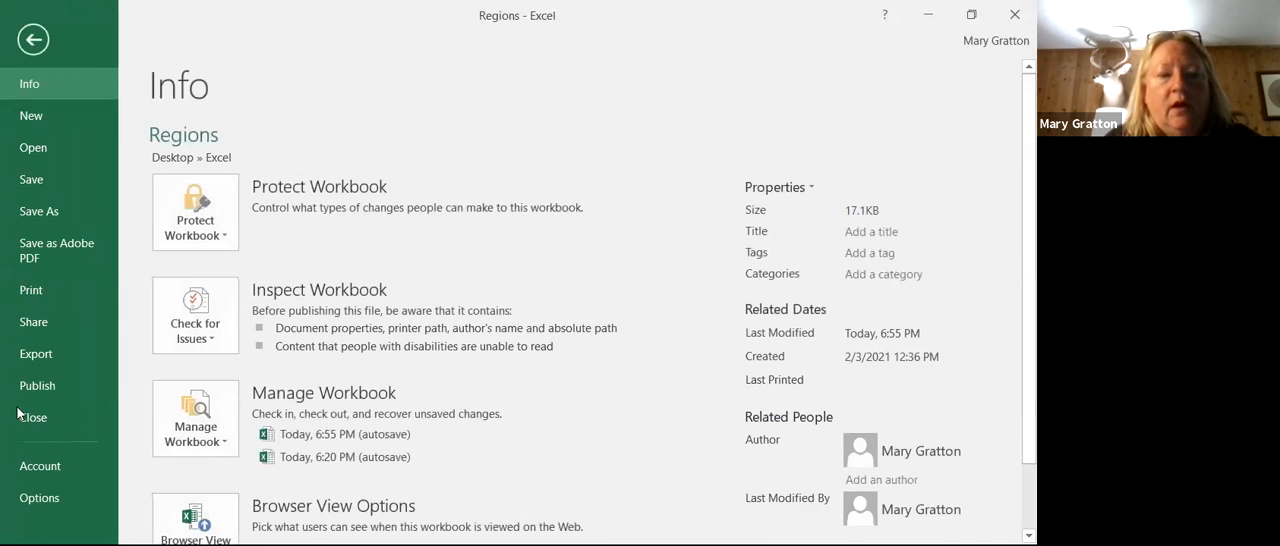
left_click(42, 500)
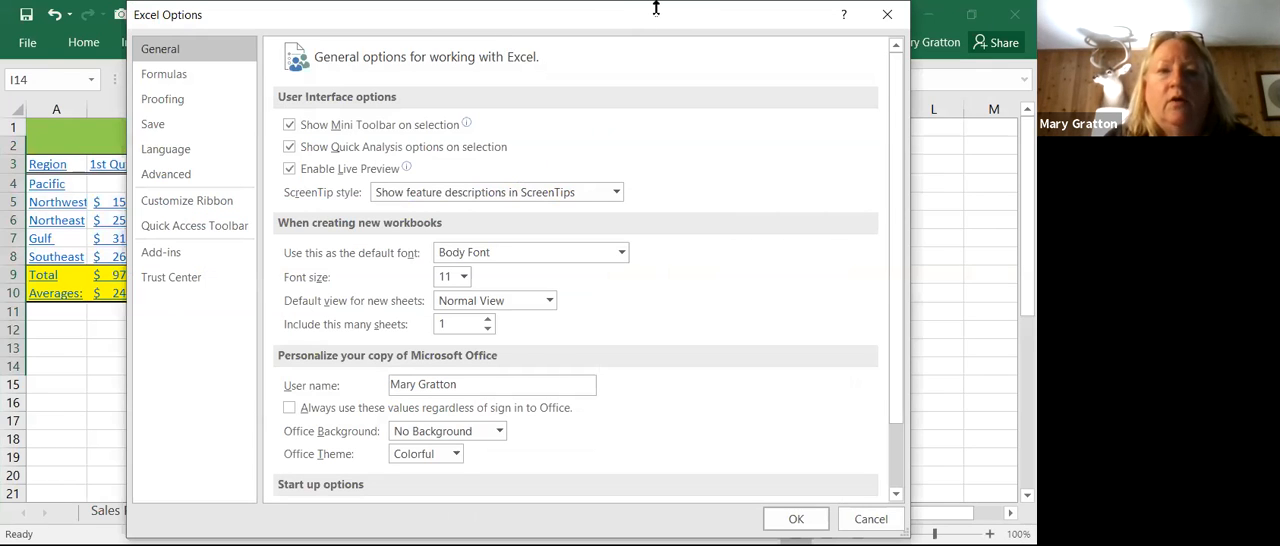
left_click(205, 229)
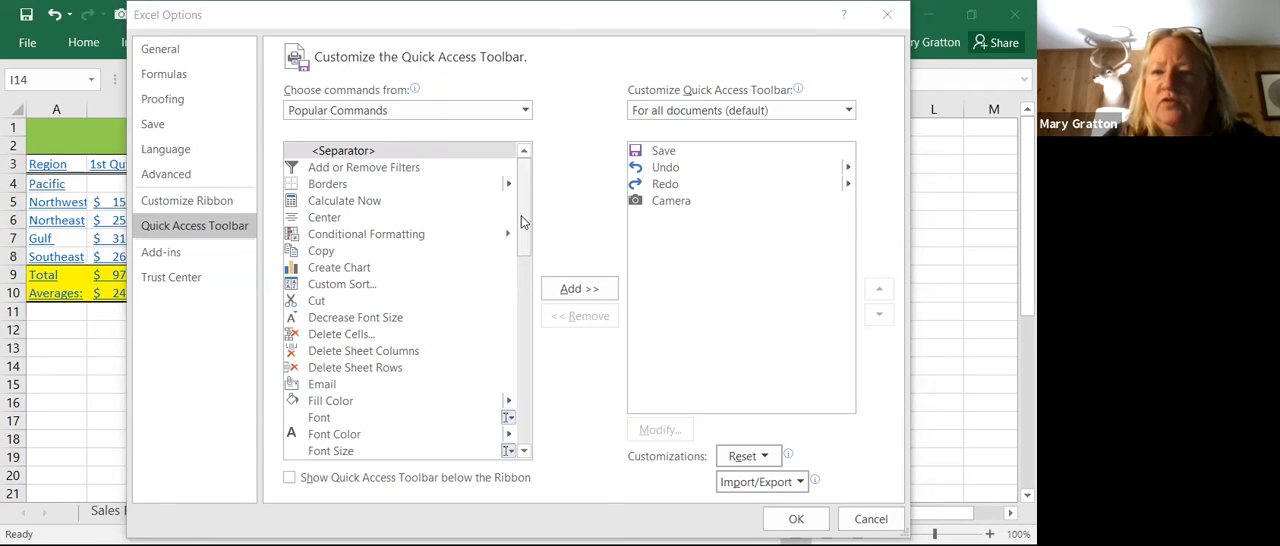
left_click_drag(527, 223, 526, 190)
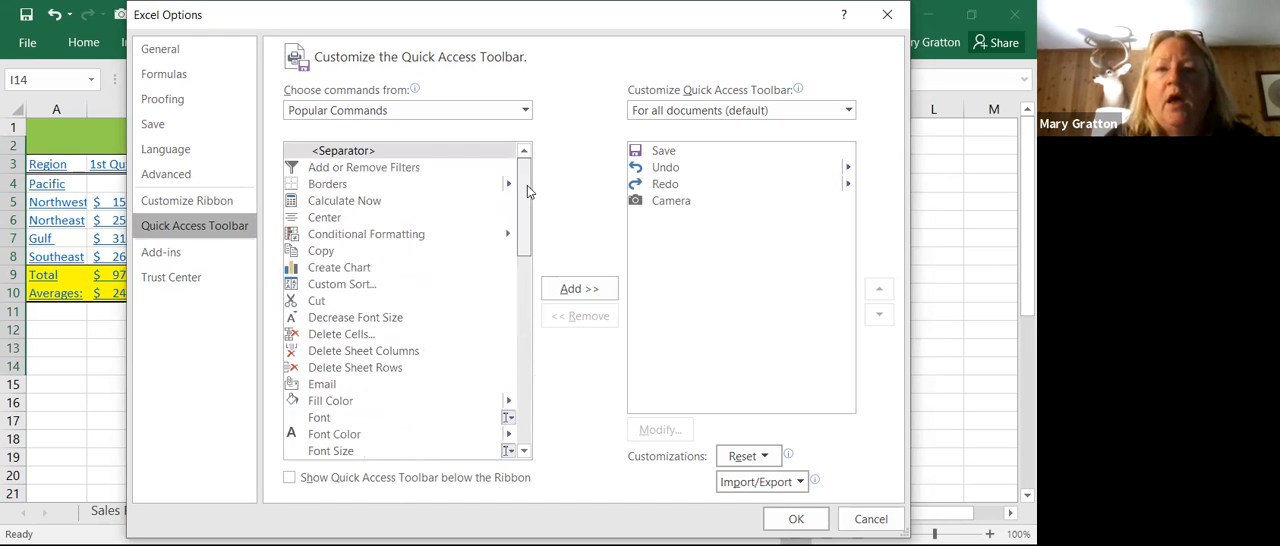
Step: List the commands not in the ribbon and select the Camera command
left_click(523, 111)
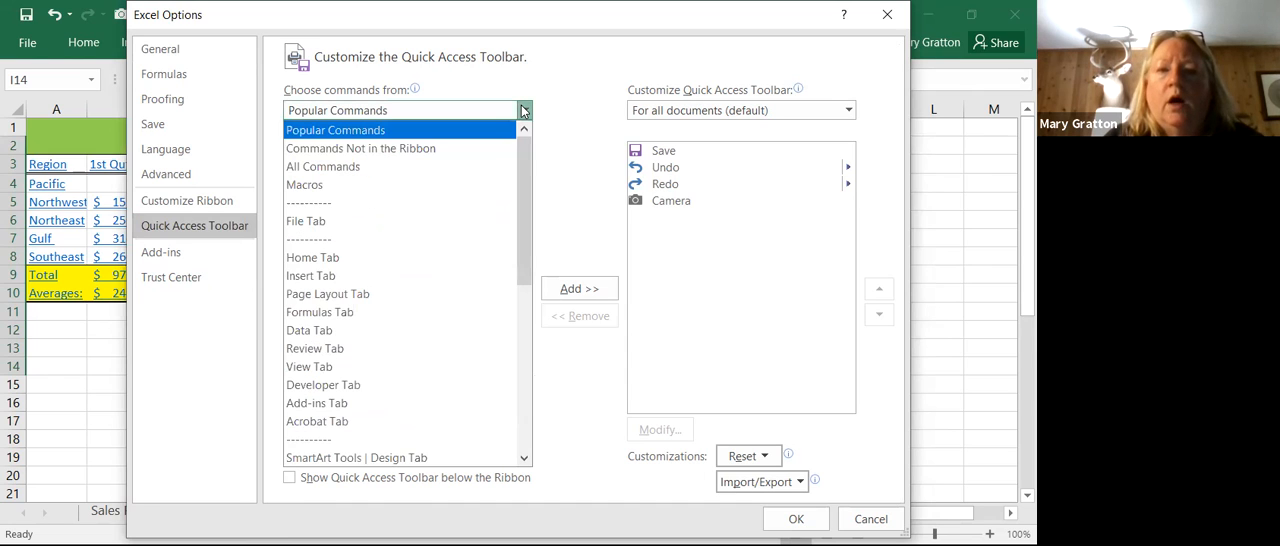
left_click(460, 149)
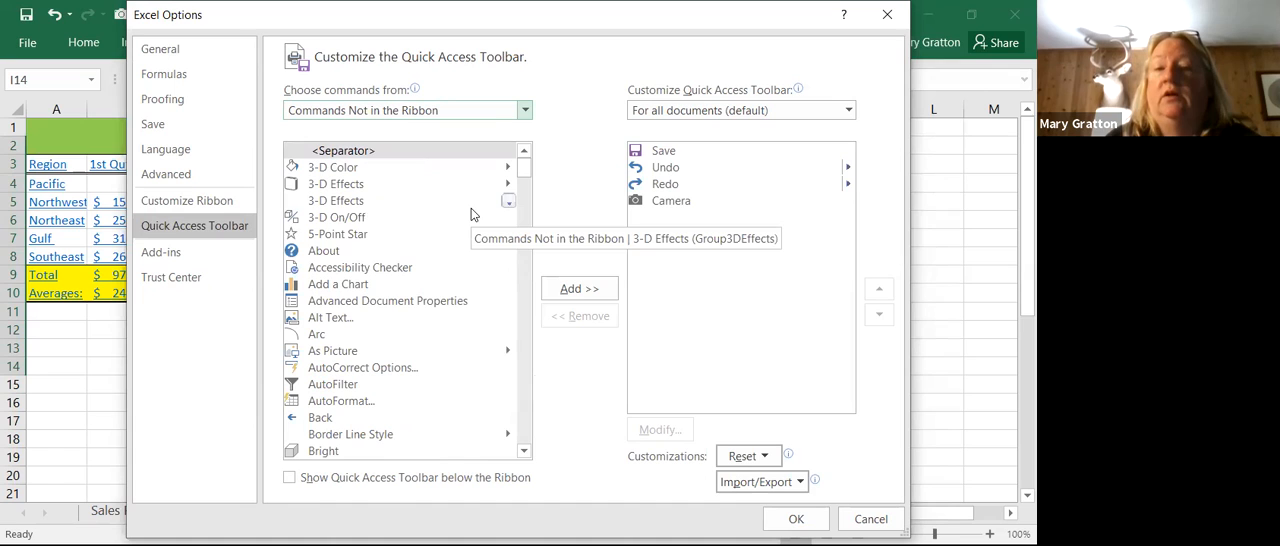
left_click_drag(525, 172, 525, 184)
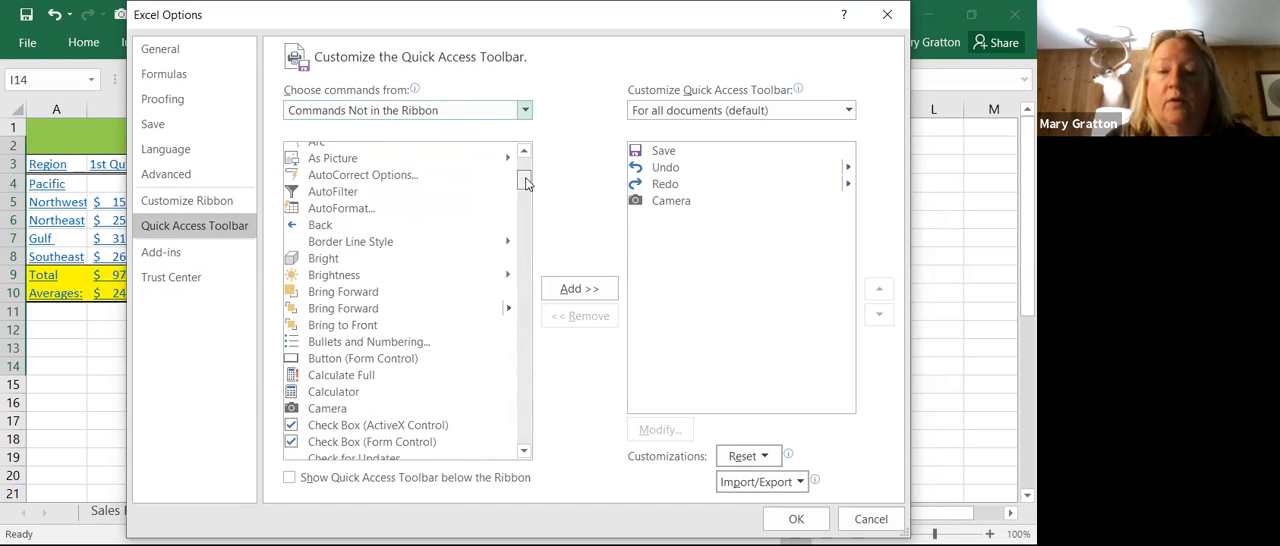
left_click(335, 410)
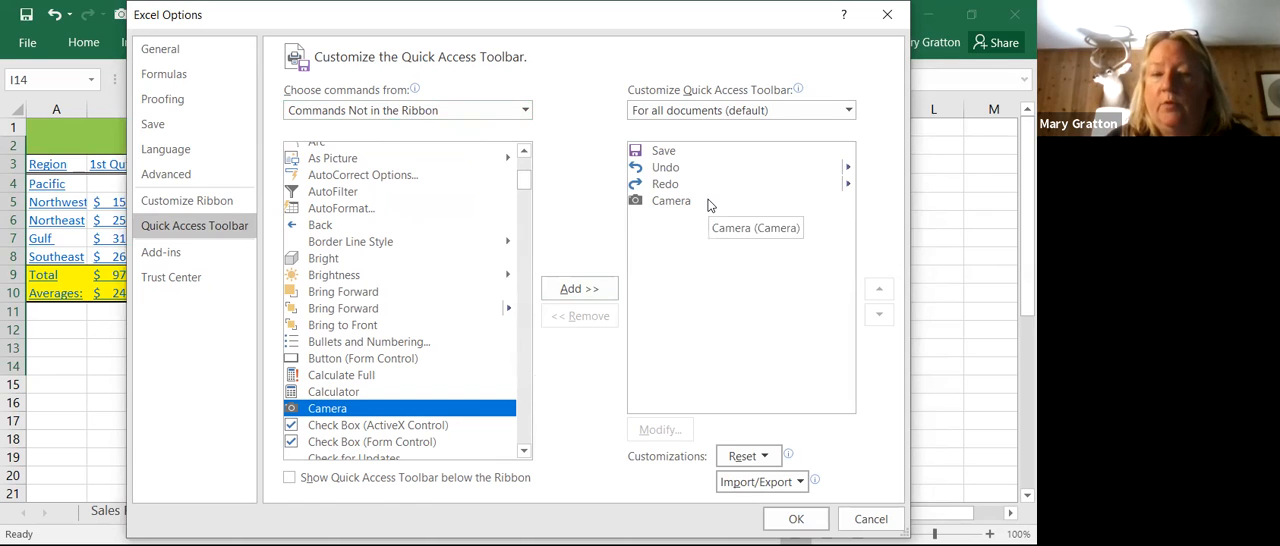
Step: Add the Calculator command to the Quick Access Toolbar, look through the other commands not in the ribbon, and apply the customization
left_click(358, 396)
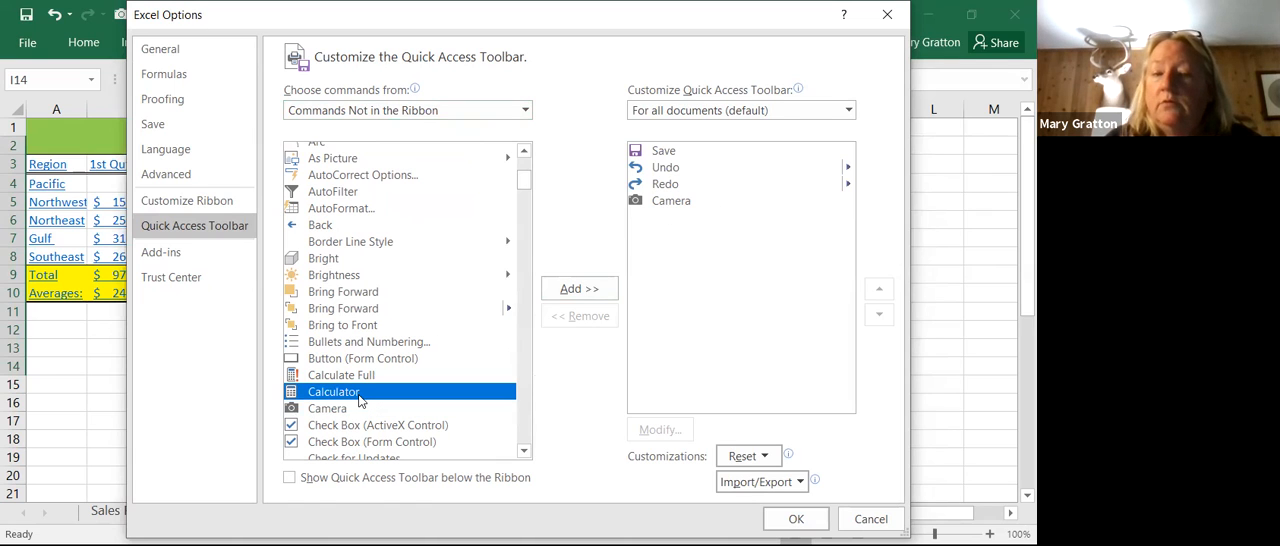
left_click(565, 290)
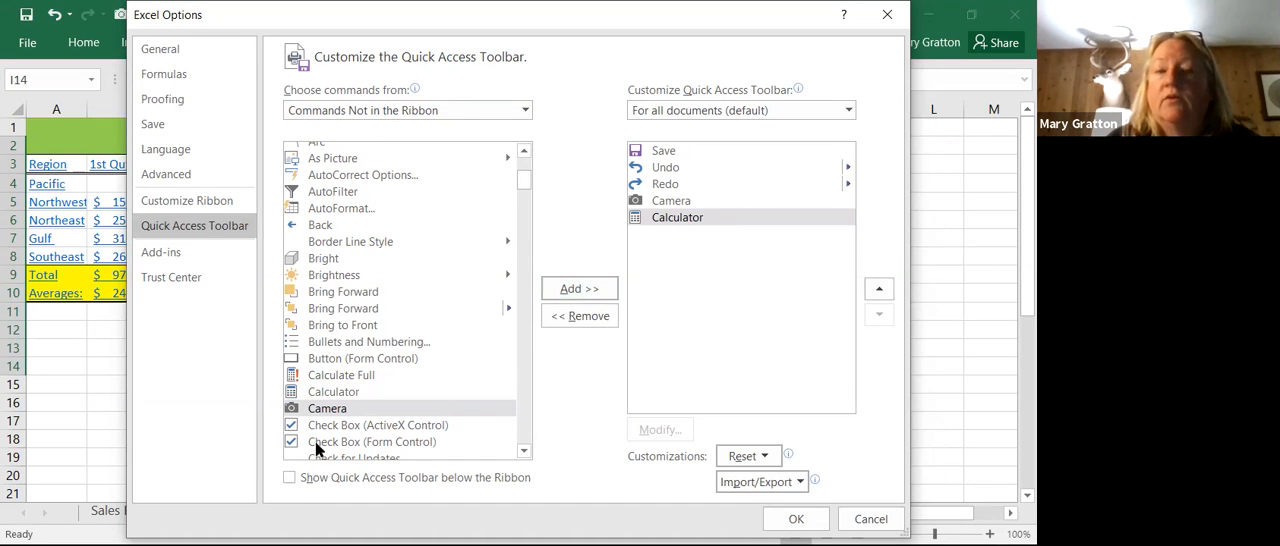
left_click_drag(526, 183, 525, 227)
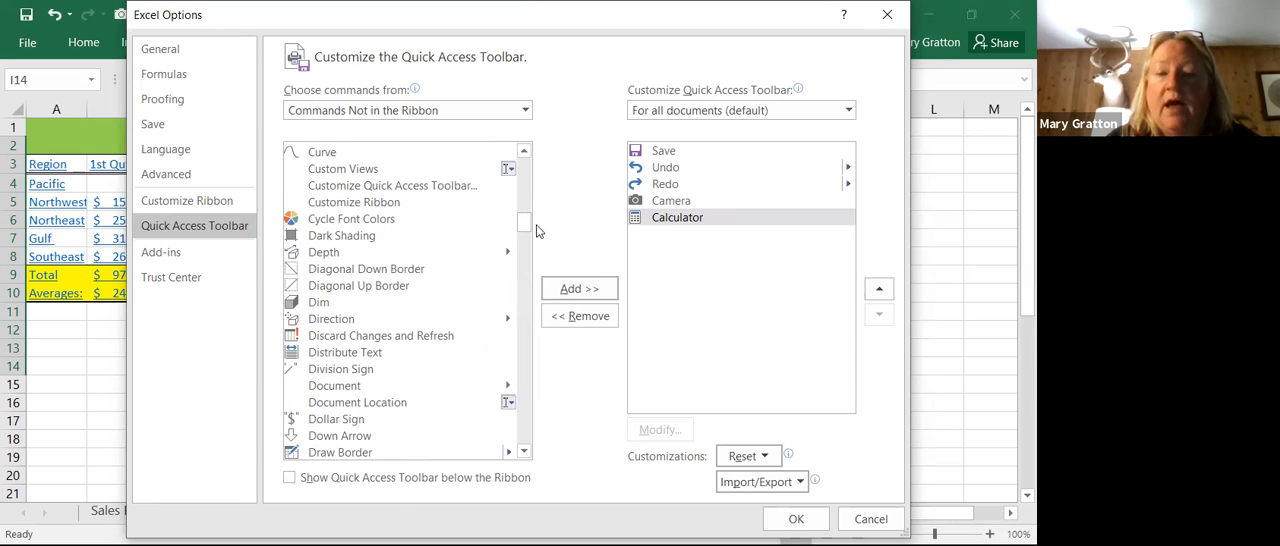
left_click_drag(523, 224, 520, 246)
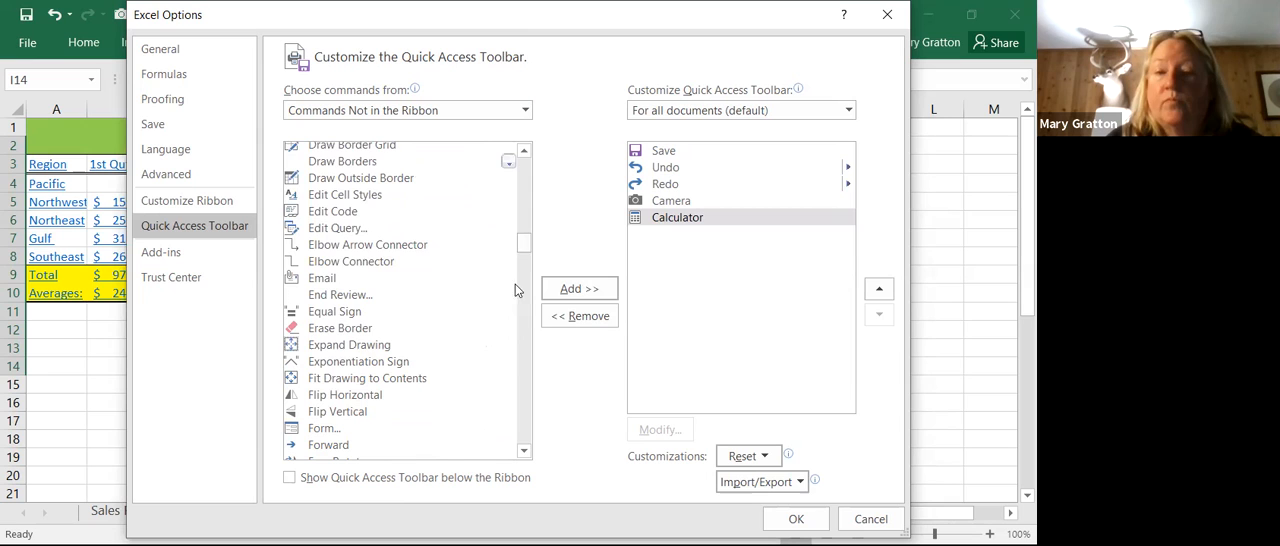
left_click_drag(527, 251, 536, 132)
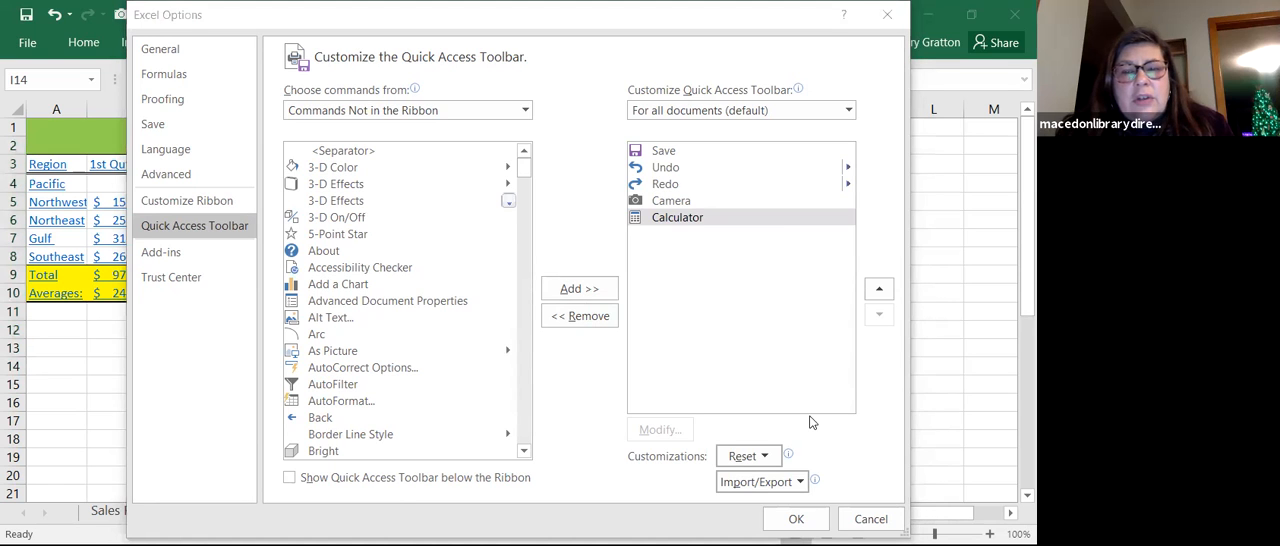
left_click(812, 522)
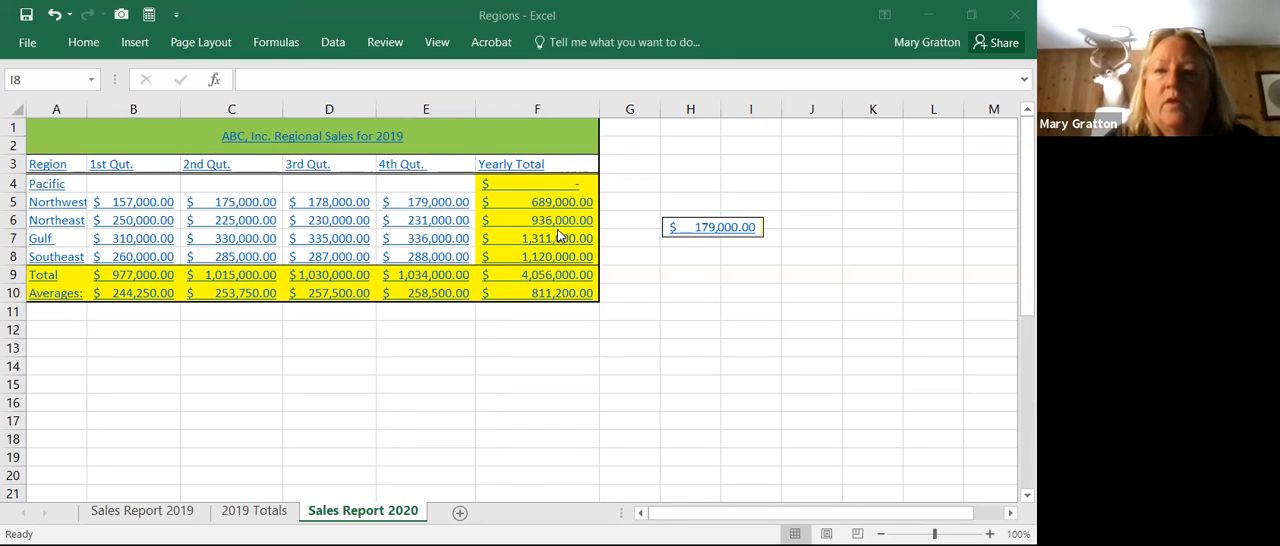
Step: Compare the linked picture beside the sales table with its source, the Northwest 4th quarter figure in E5
left_click(691, 230)
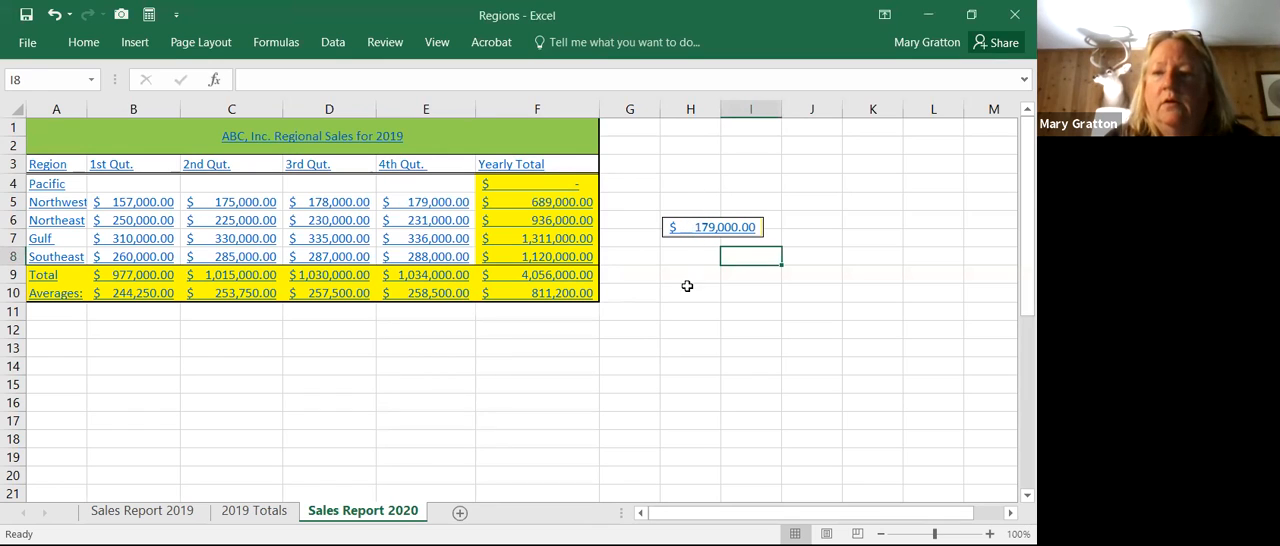
left_click(687, 286)
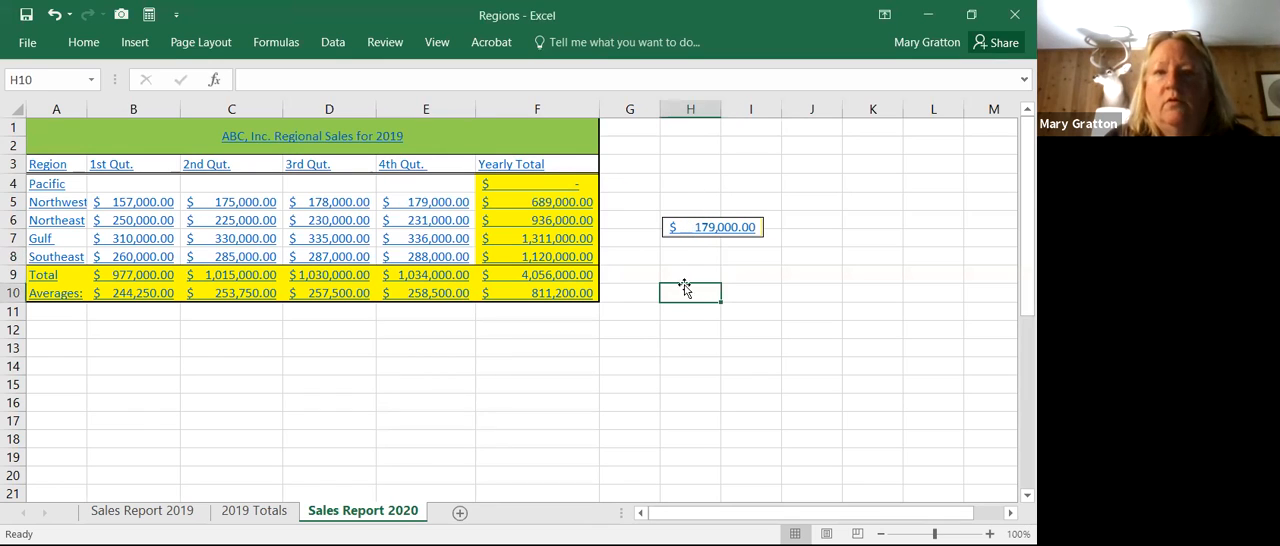
left_click(414, 206)
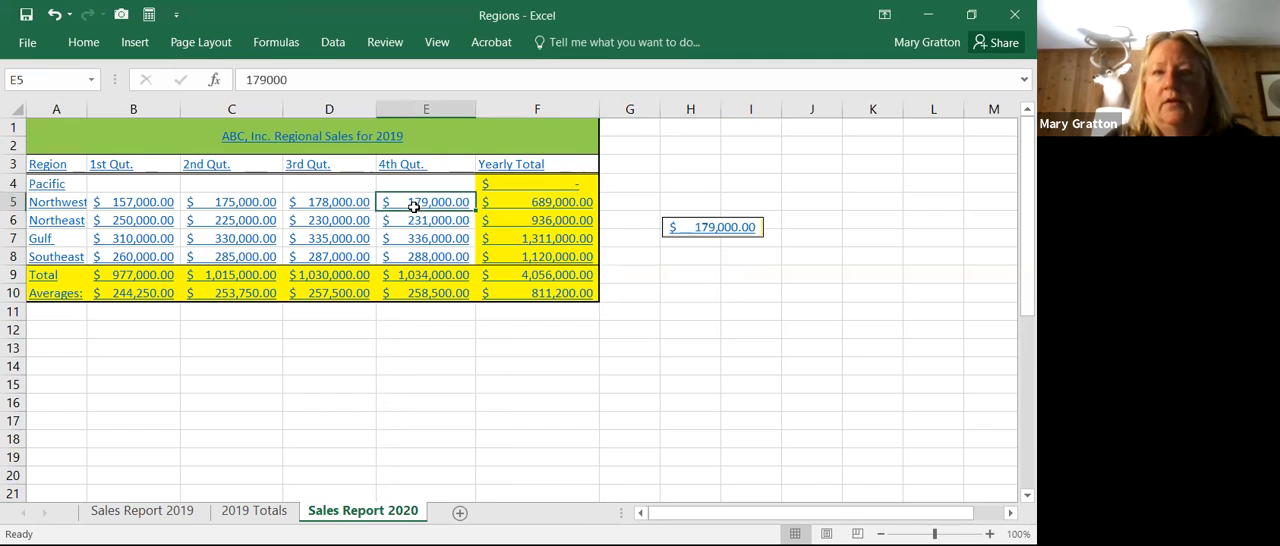
Step: Capture the Southeast 3rd quarter figure in D8 with the Camera and place its picture in the blank area around K8
left_click(345, 260)
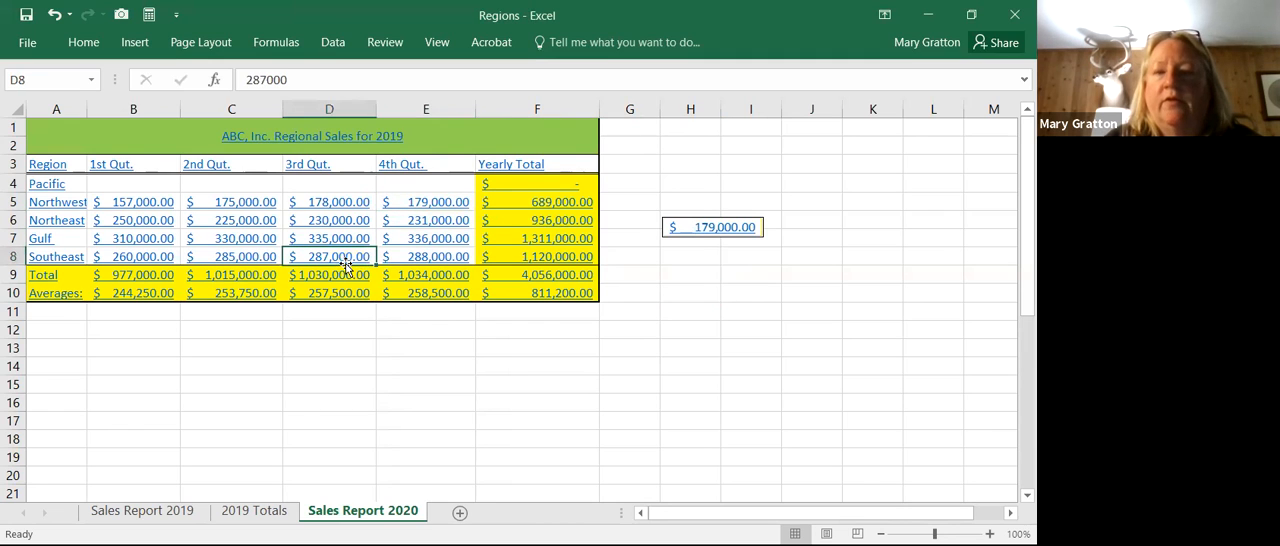
left_click(121, 14)
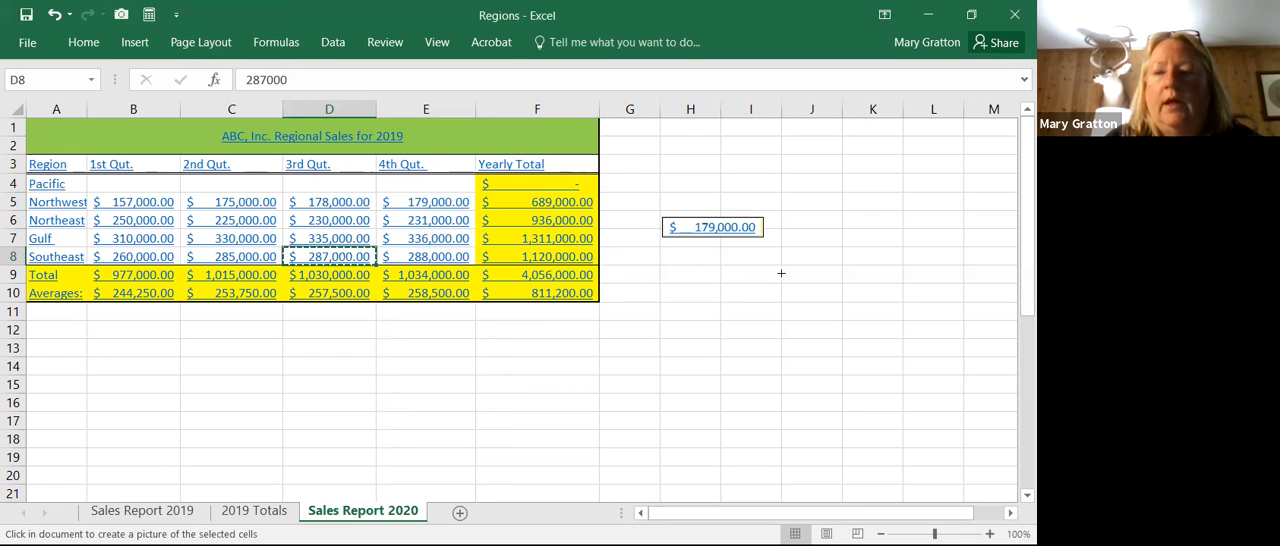
left_click(858, 256)
Step: Move the picture of D8 to around H9 and the picture of E5 up to around H3, then deselect them
left_click_drag(874, 270, 685, 285)
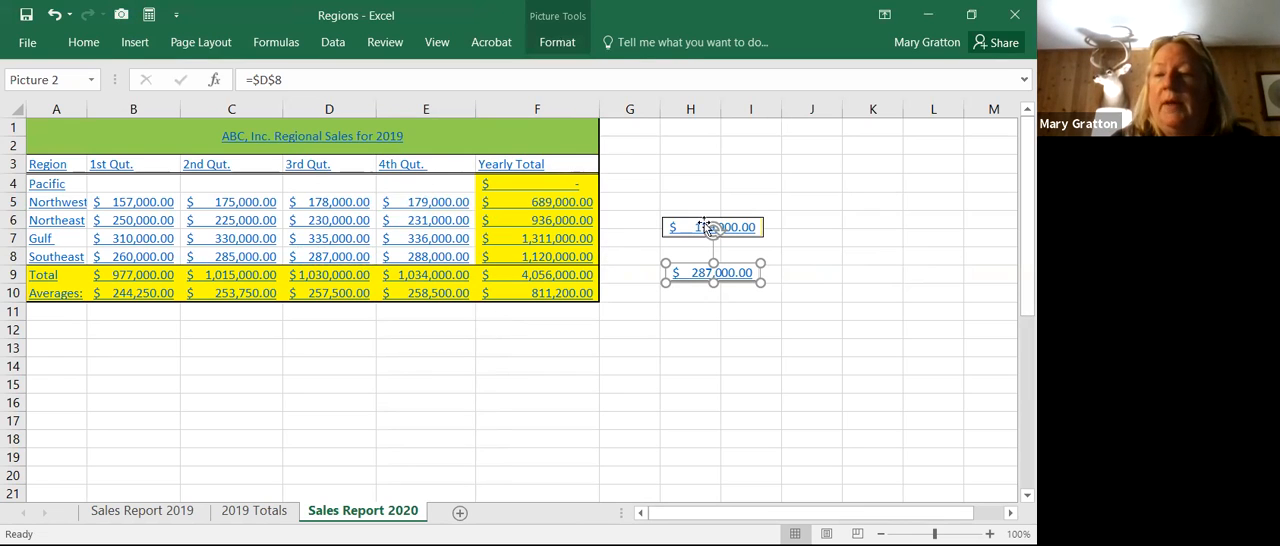
left_click_drag(707, 228, 712, 173)
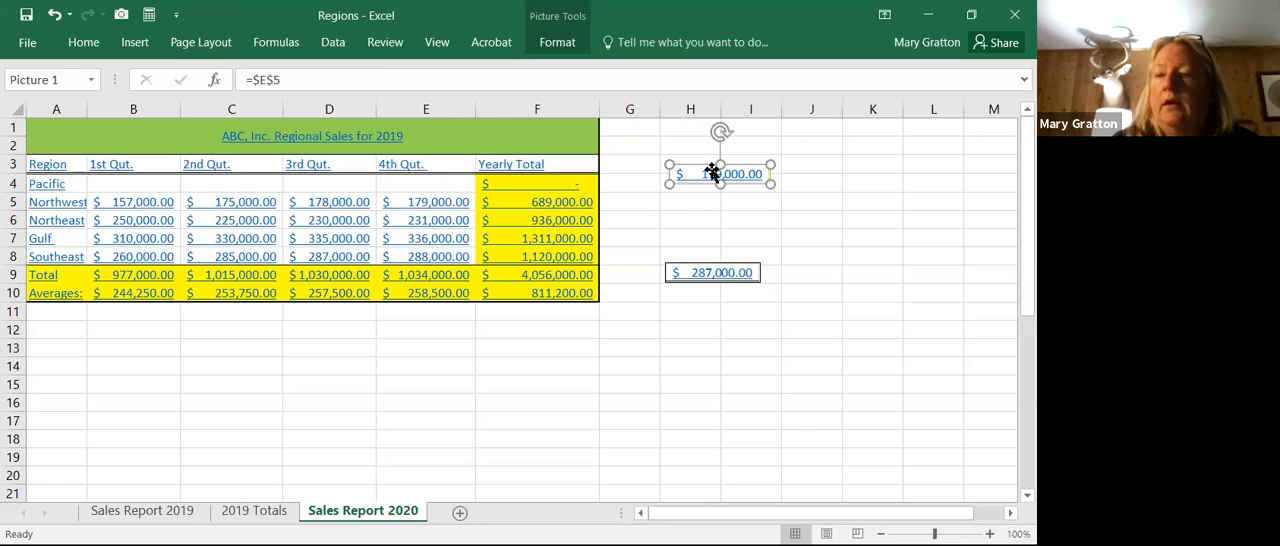
left_click(849, 160)
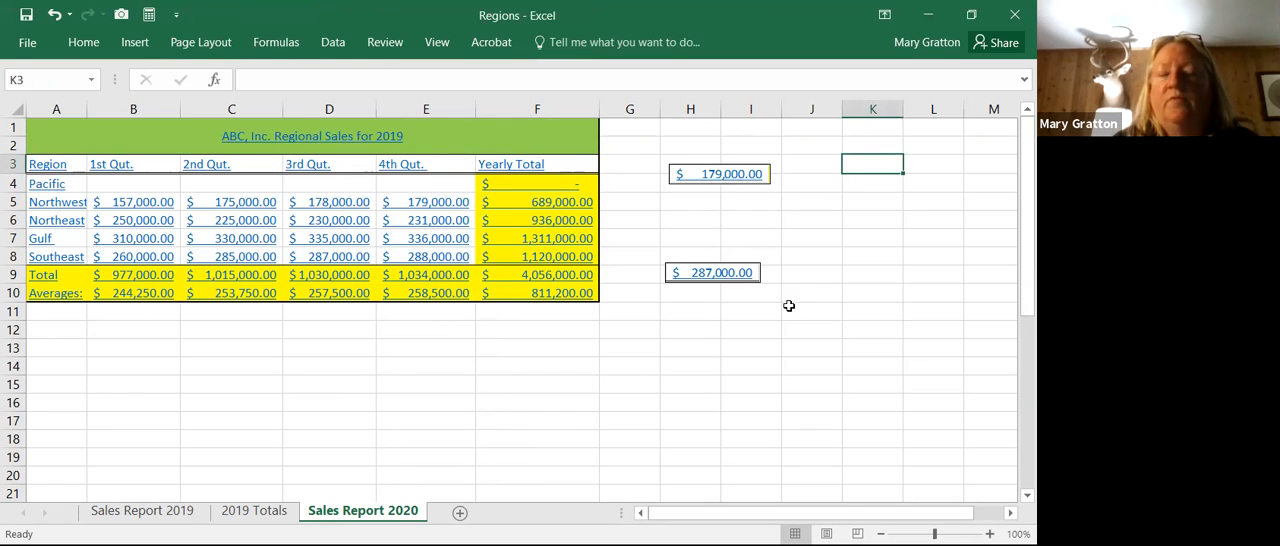
Step: Launch the Calculator and return to the Sales Report 2020 worksheet
left_click(150, 15)
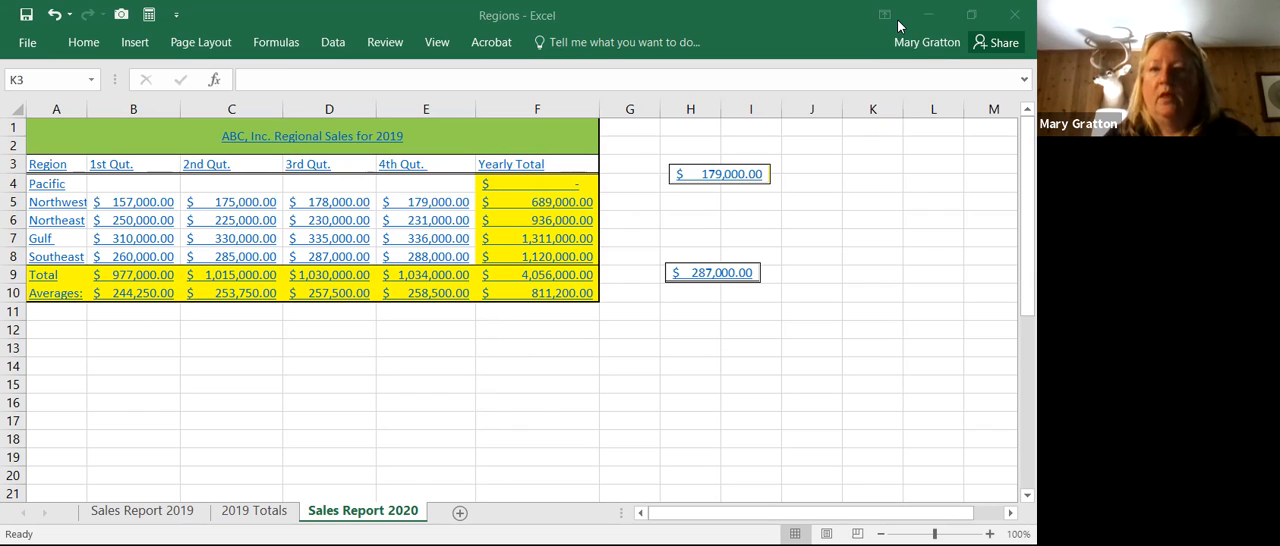
left_click(921, 300)
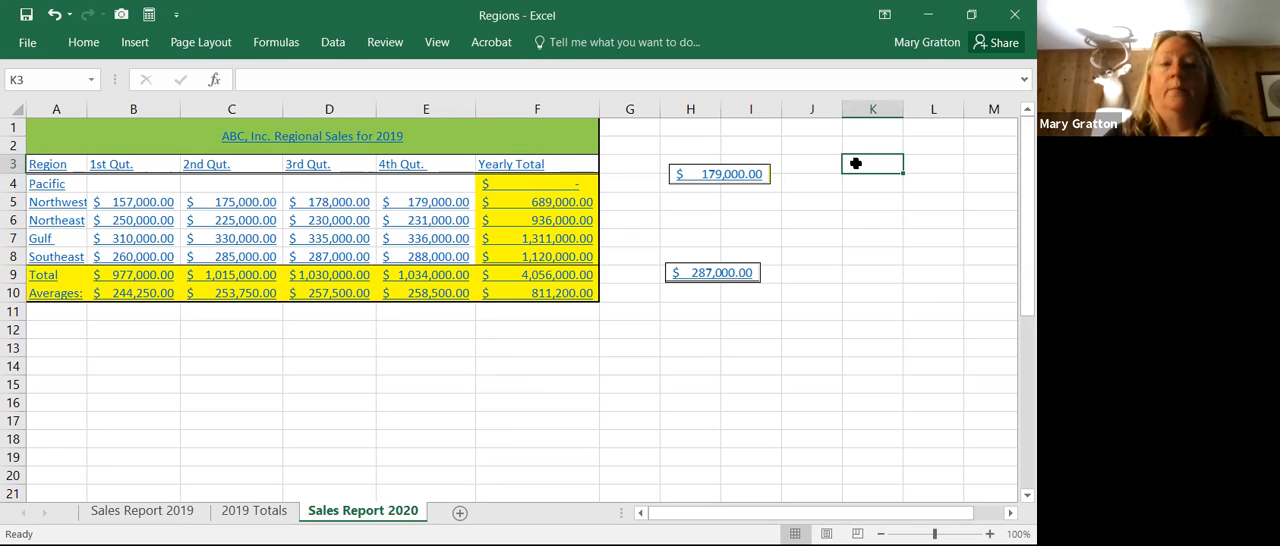
Step: Reopen the Quick Access Toolbar options, browse the commands not in the ribbon, and close the options without adding another command
left_click(27, 40)
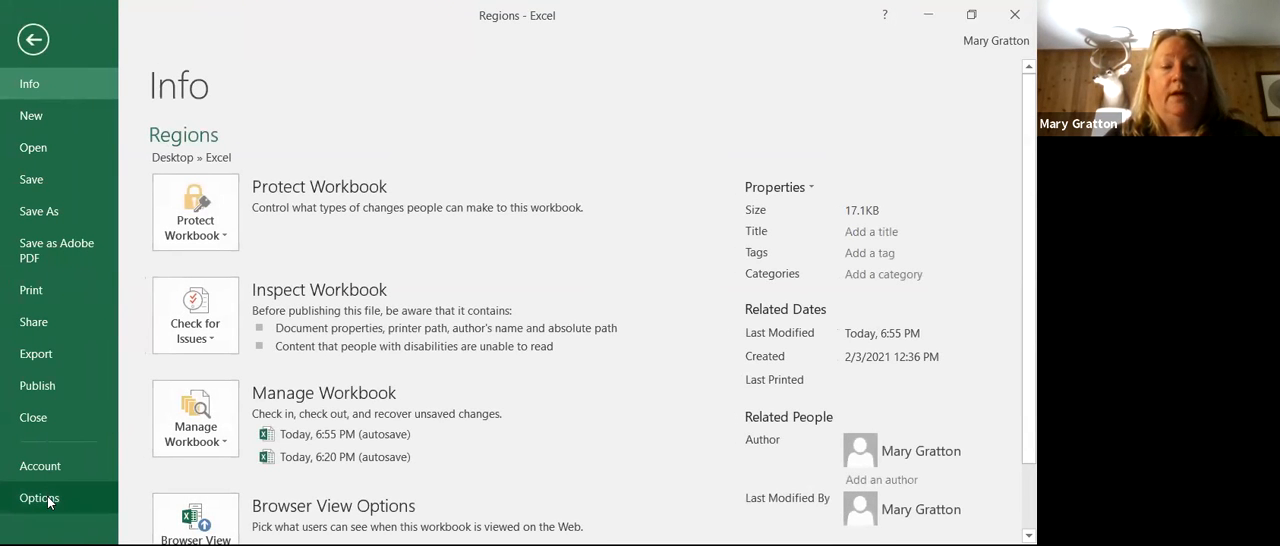
left_click(40, 498)
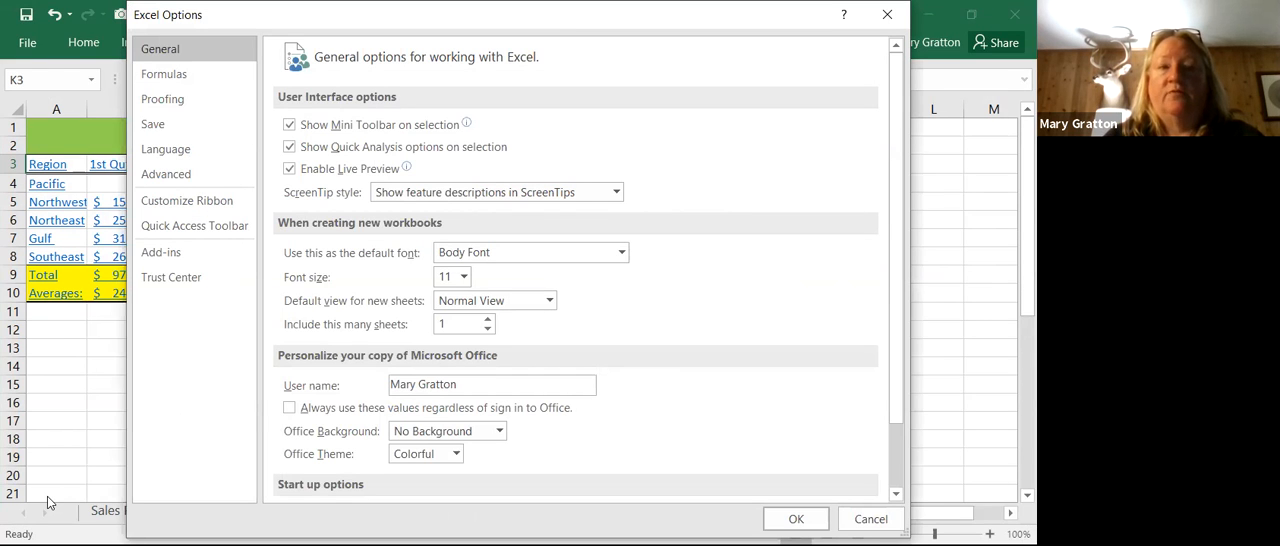
left_click(157, 227)
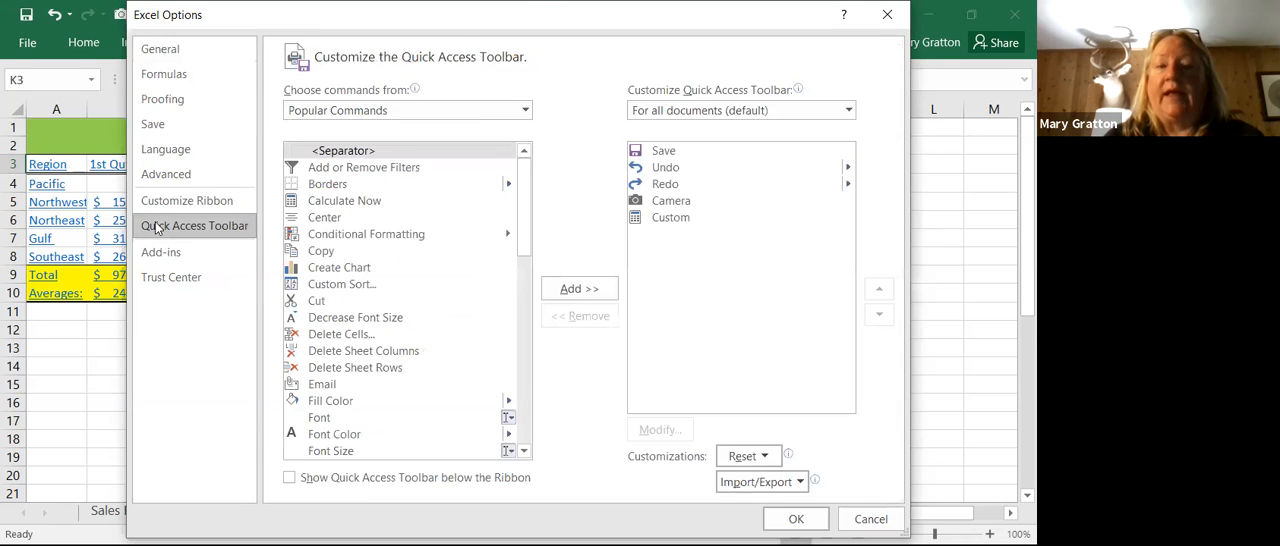
left_click(527, 113)
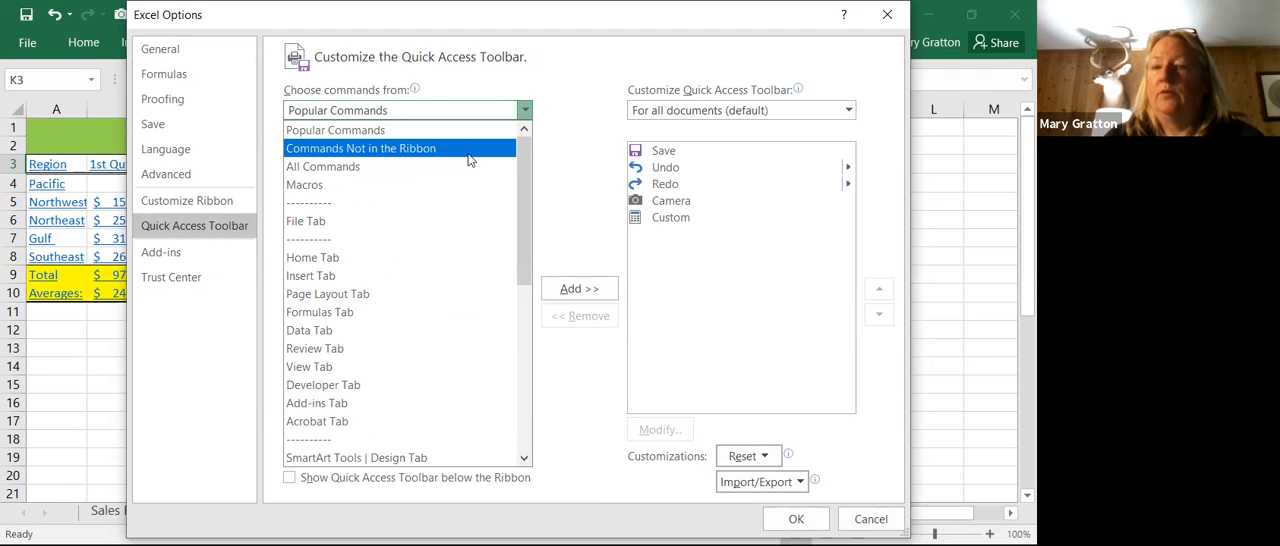
left_click(470, 150)
left_click_drag(527, 172, 527, 303)
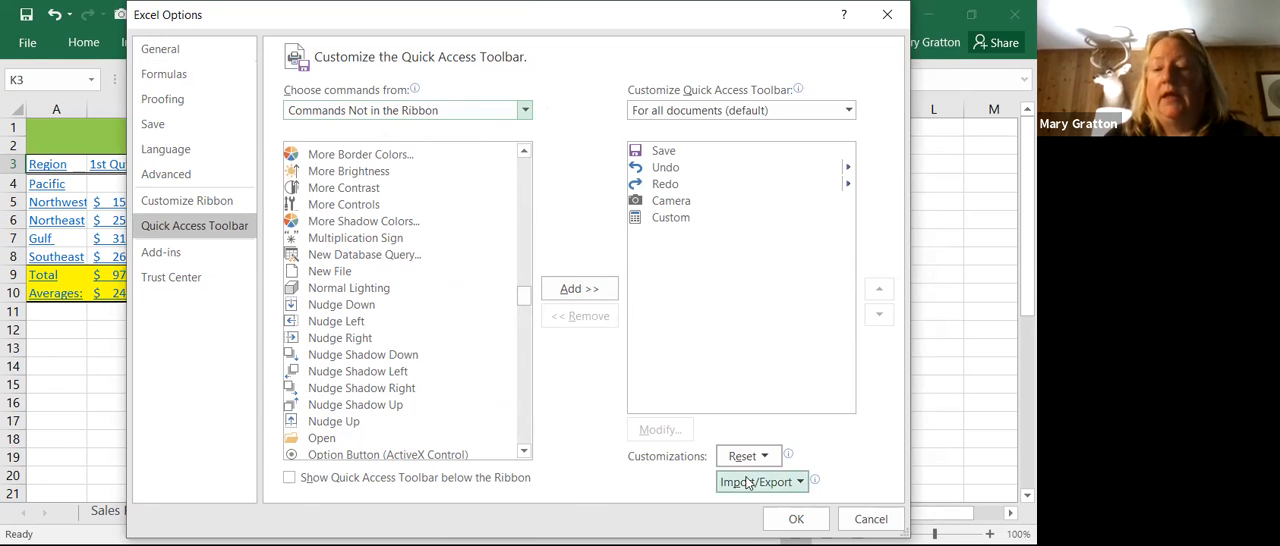
left_click(790, 520)
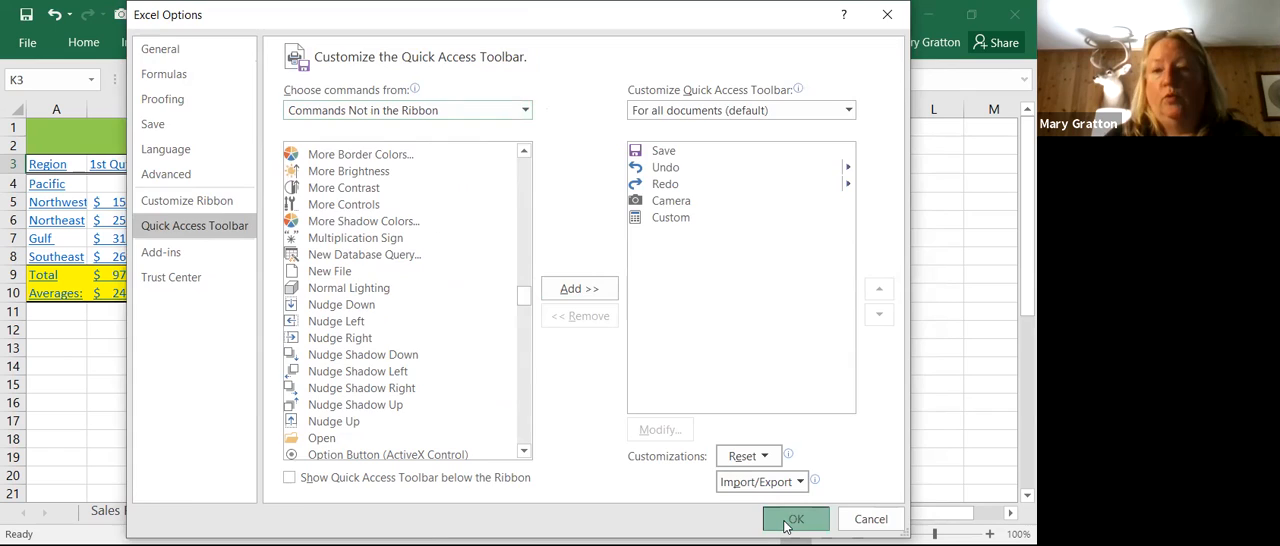